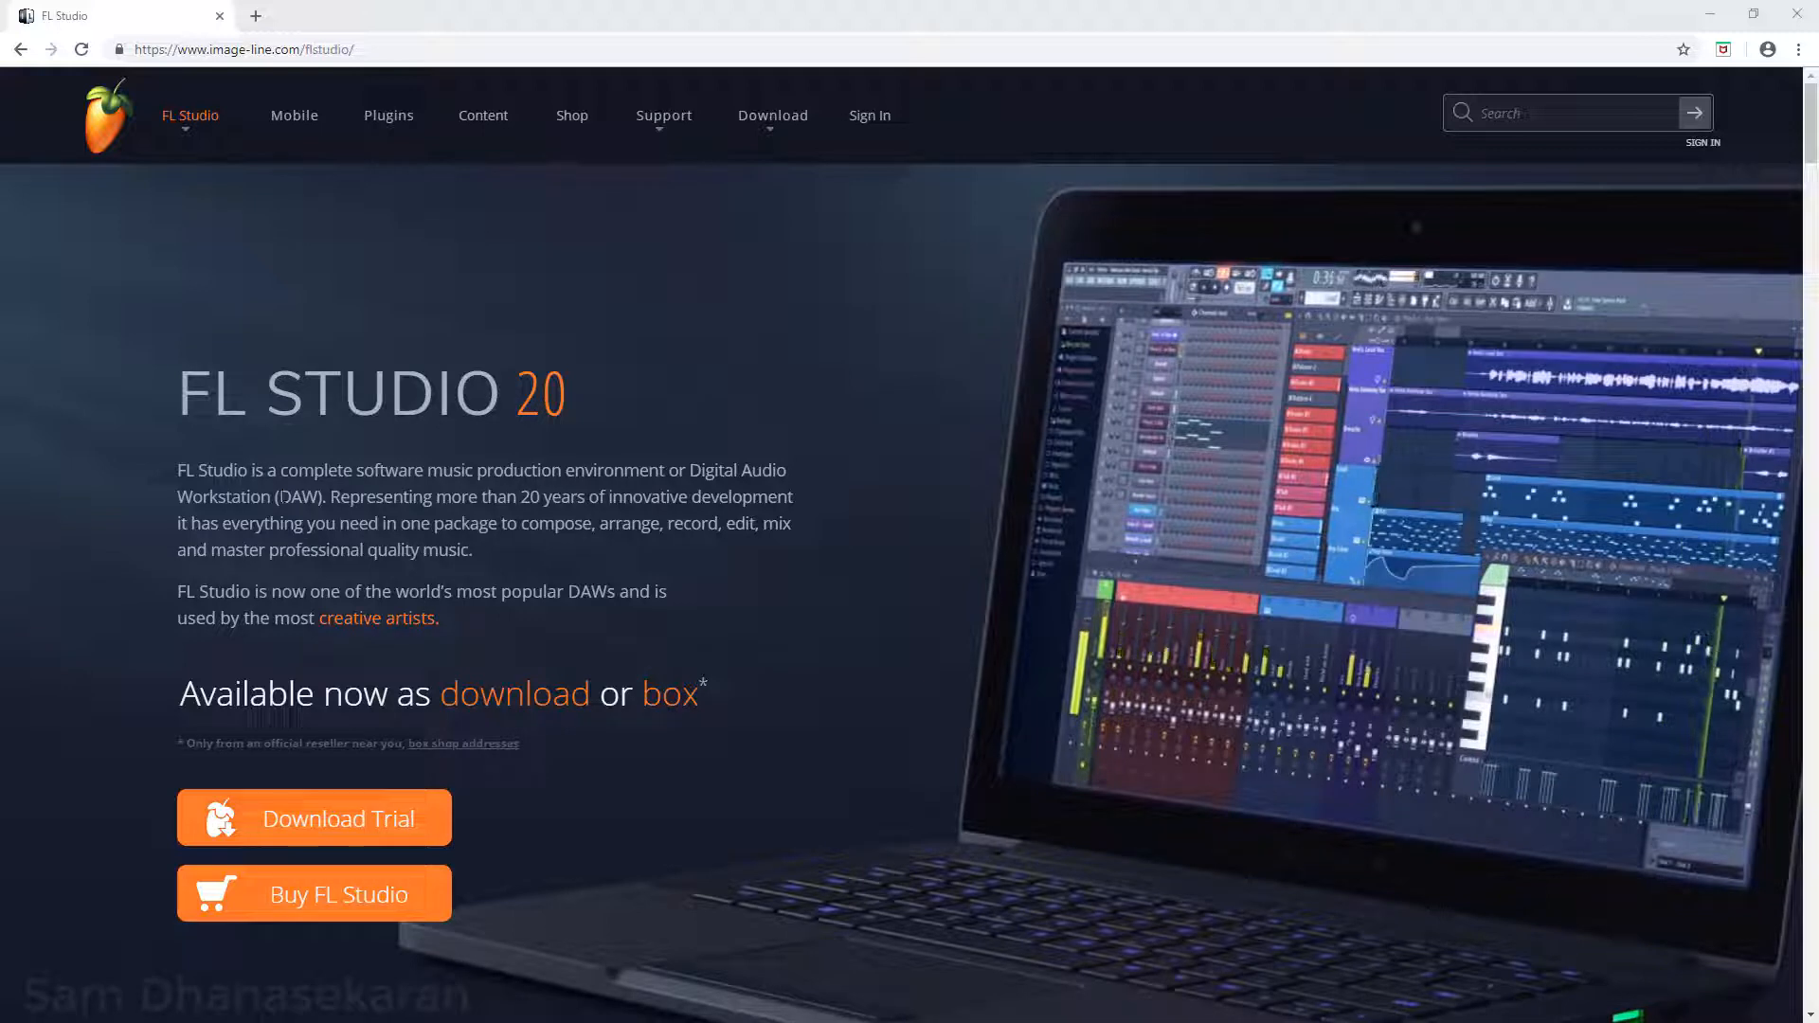
{"action": "double_click", "coordinate": [298, 497]}
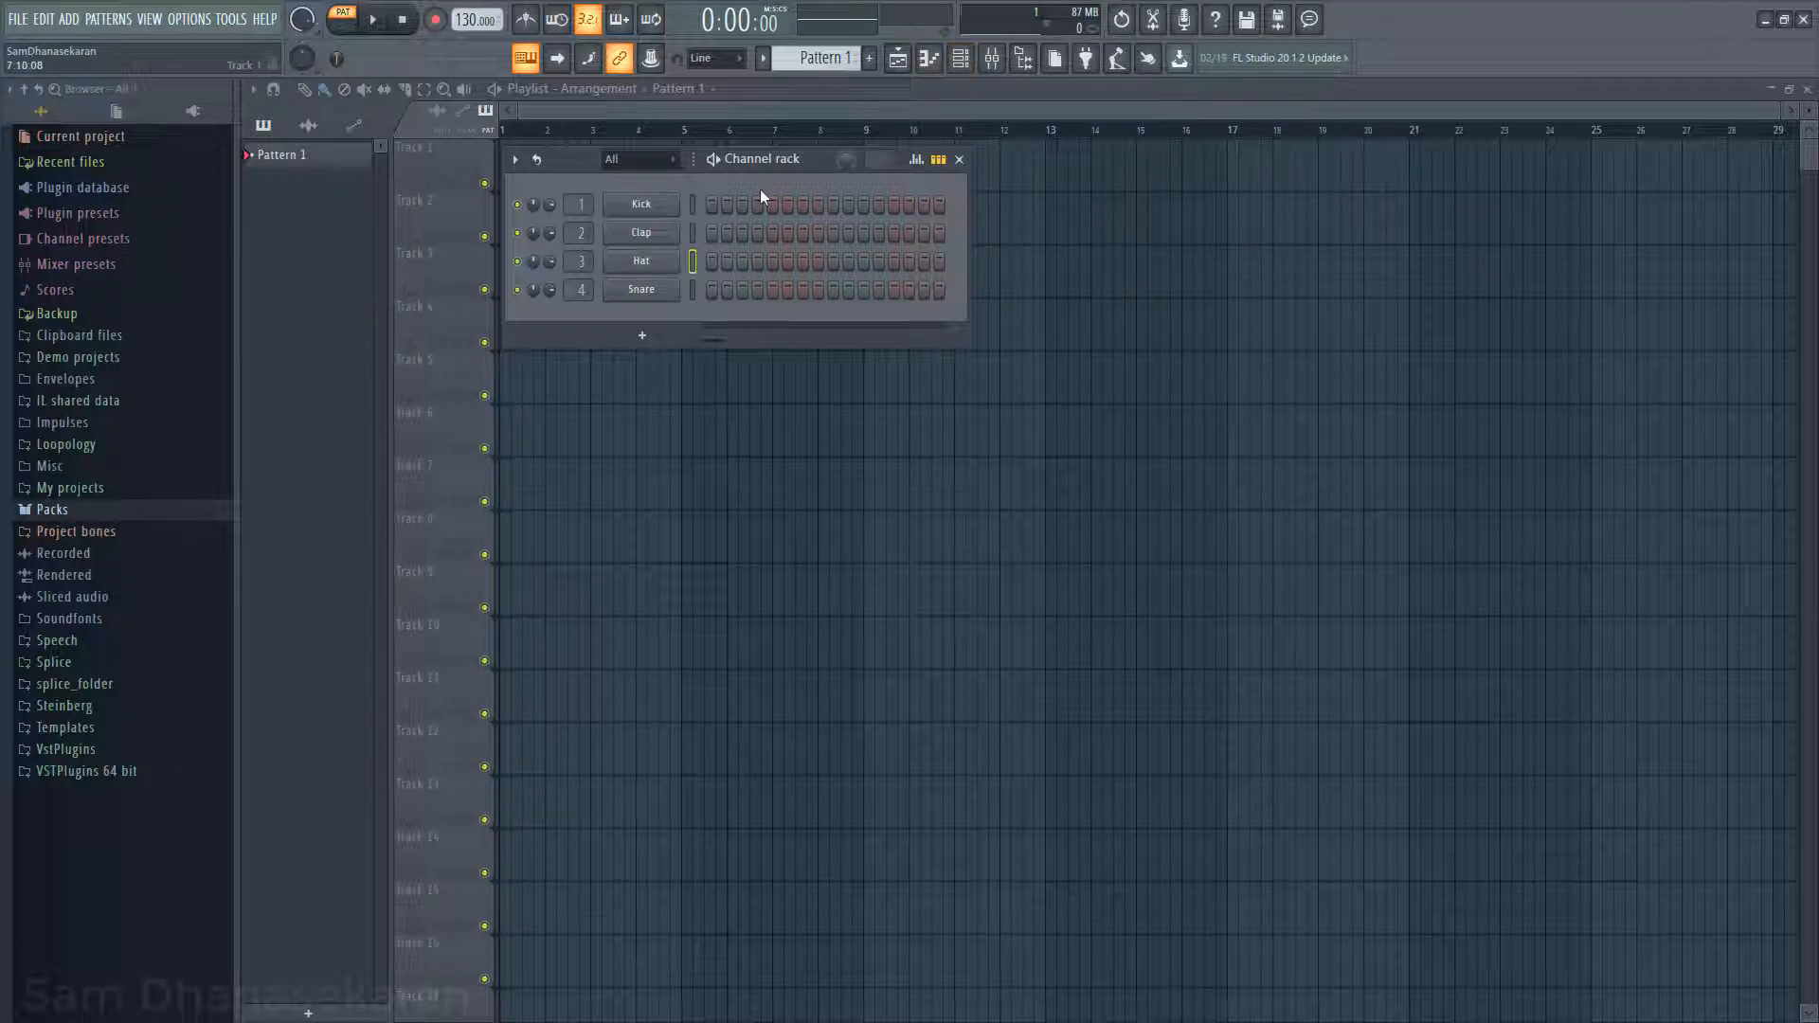
Step: Check the available audio input/output devices in the audio settings, keeping FL Studio ASIO as the device
{"action": "left_click", "coordinate": [191, 21]}
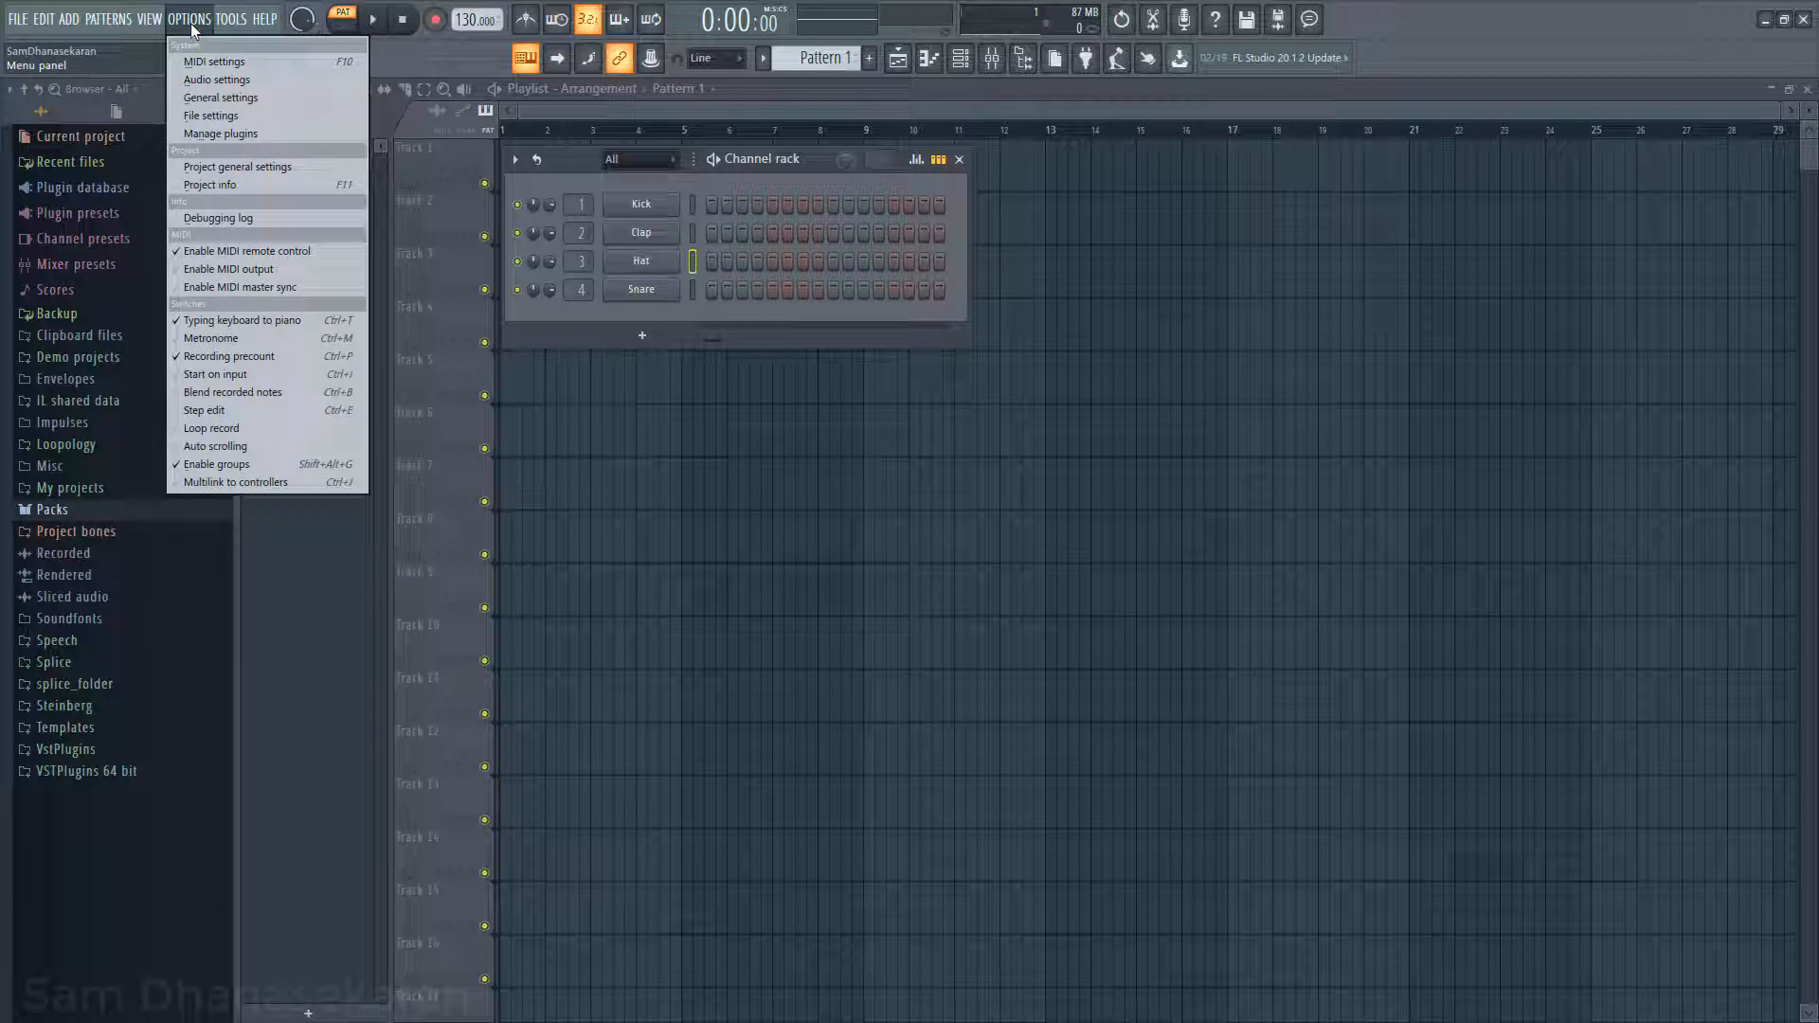
{"action": "left_click", "coordinate": [199, 82]}
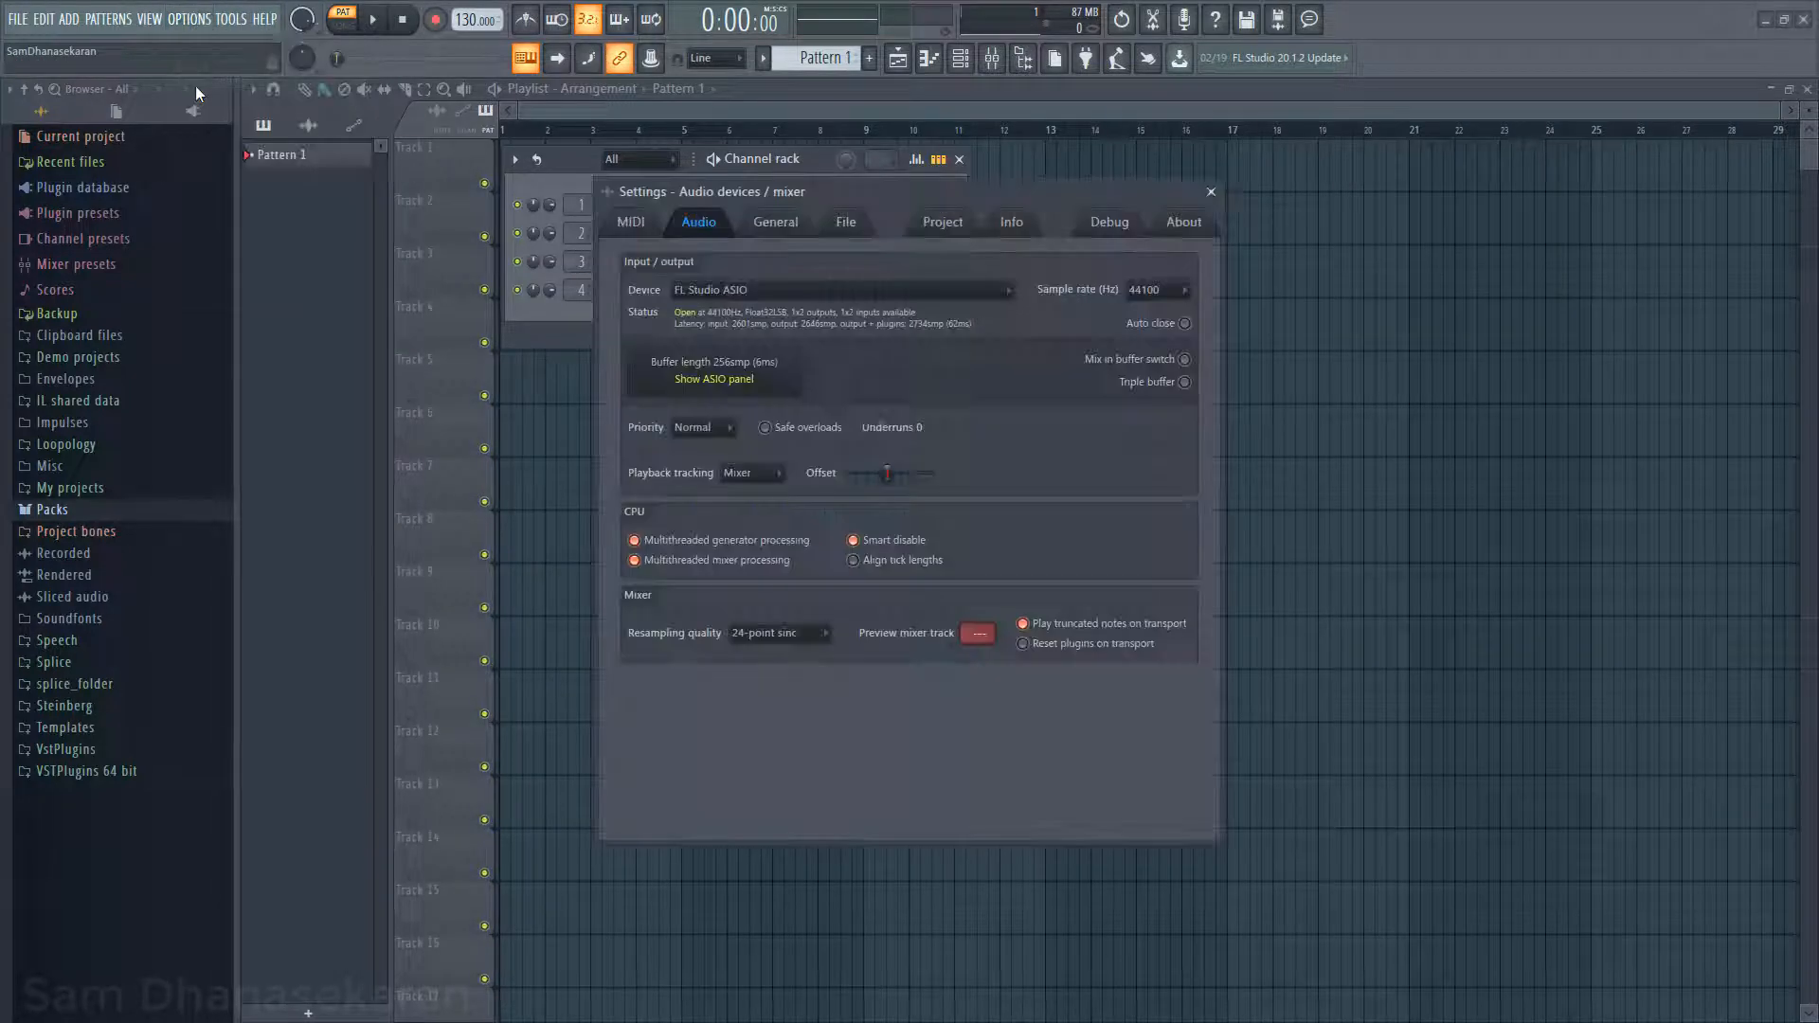
{"action": "left_click", "coordinate": [996, 292]}
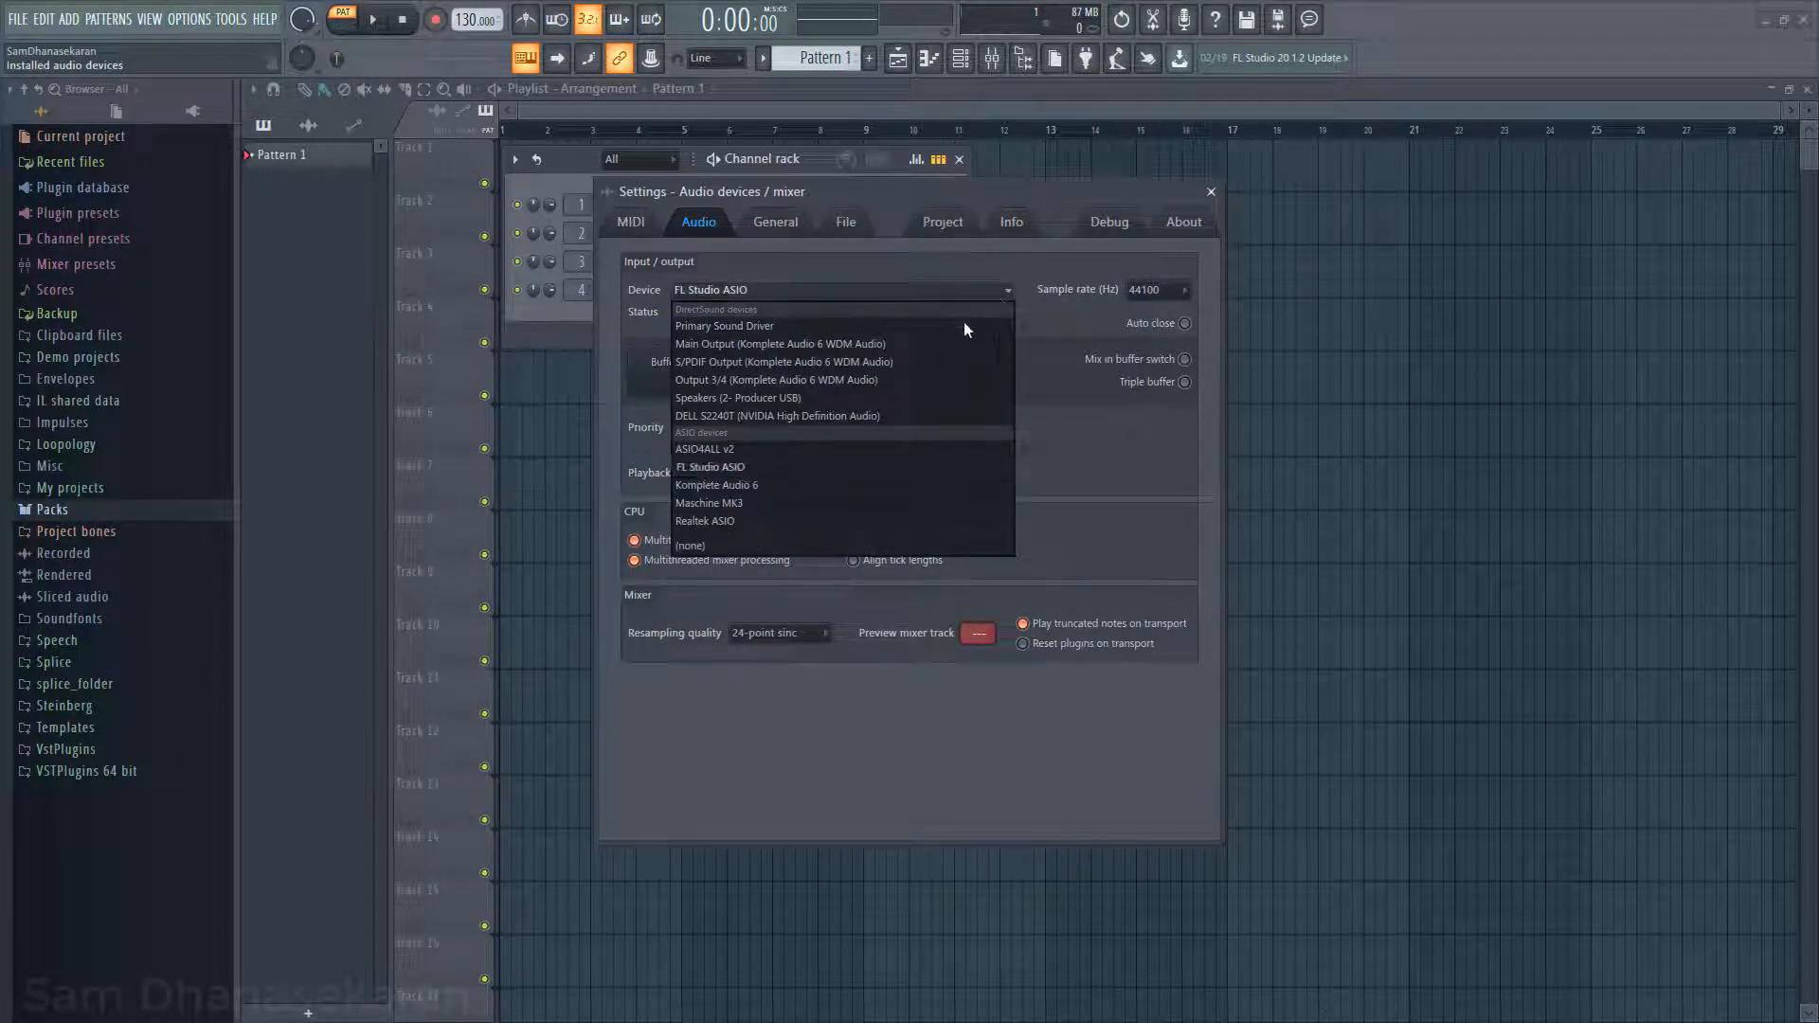
{"action": "left_click", "coordinate": [1045, 320]}
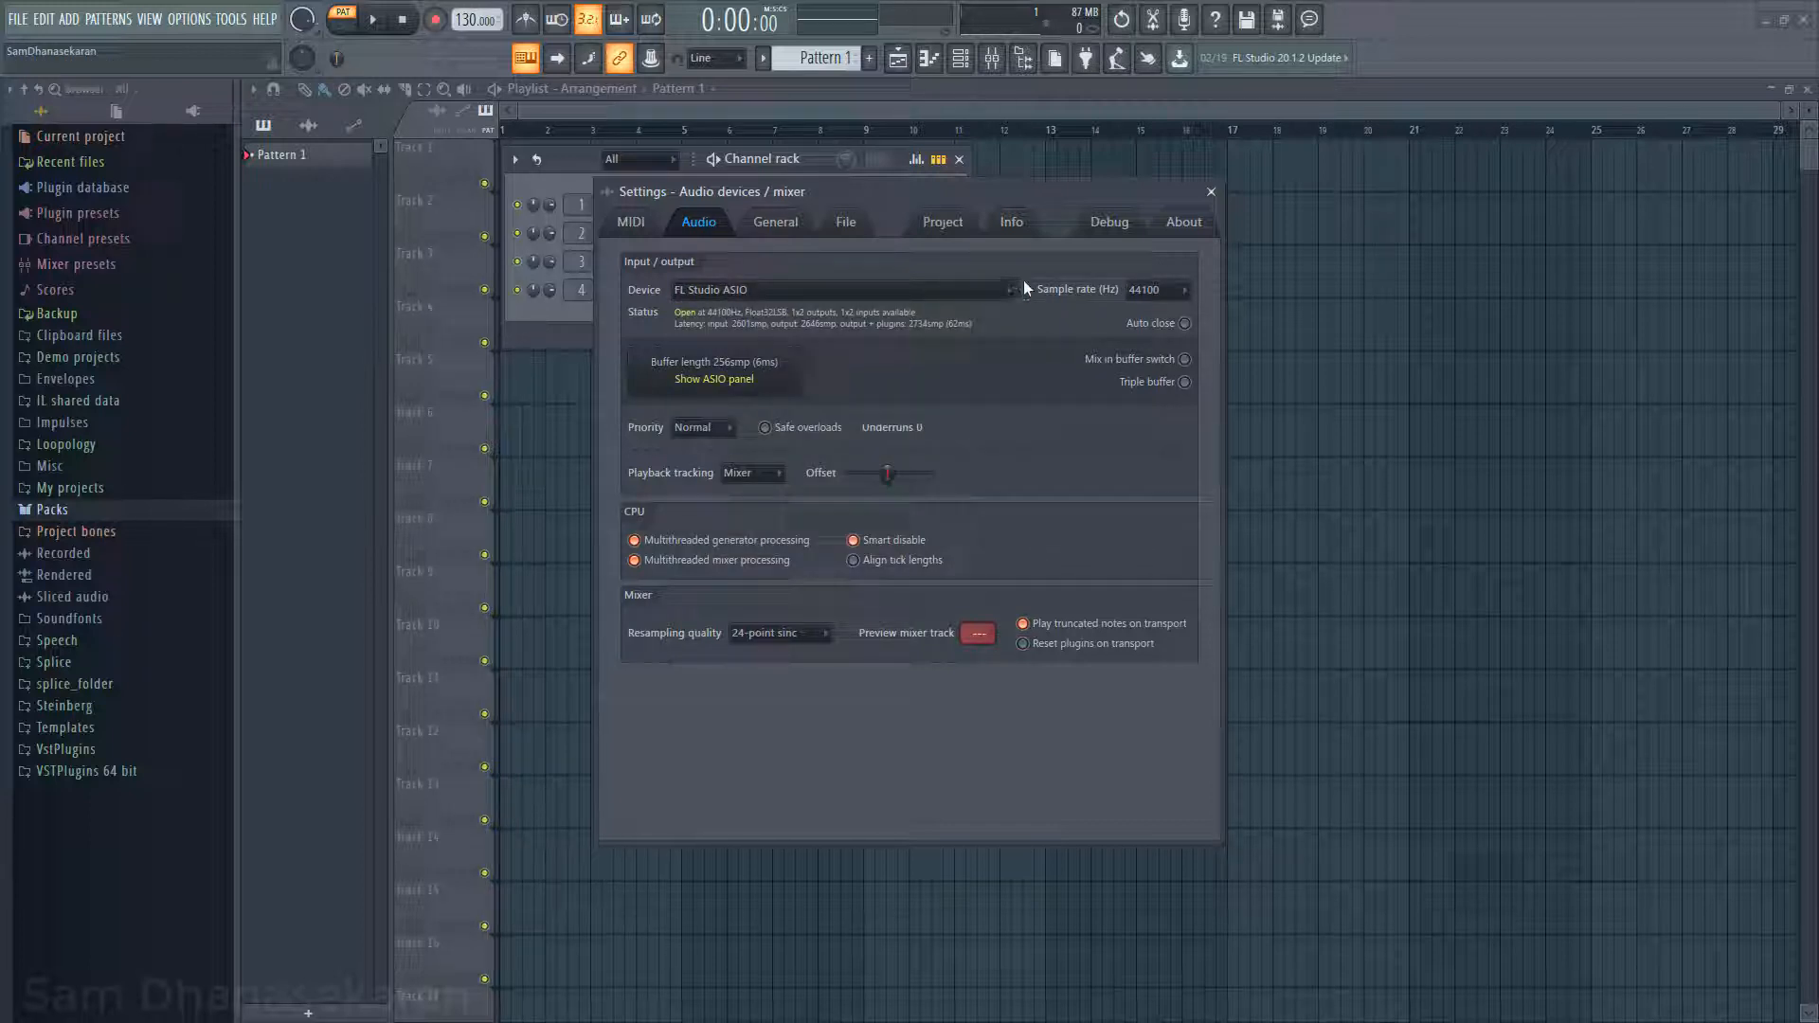
{"action": "left_click", "coordinate": [1211, 191]}
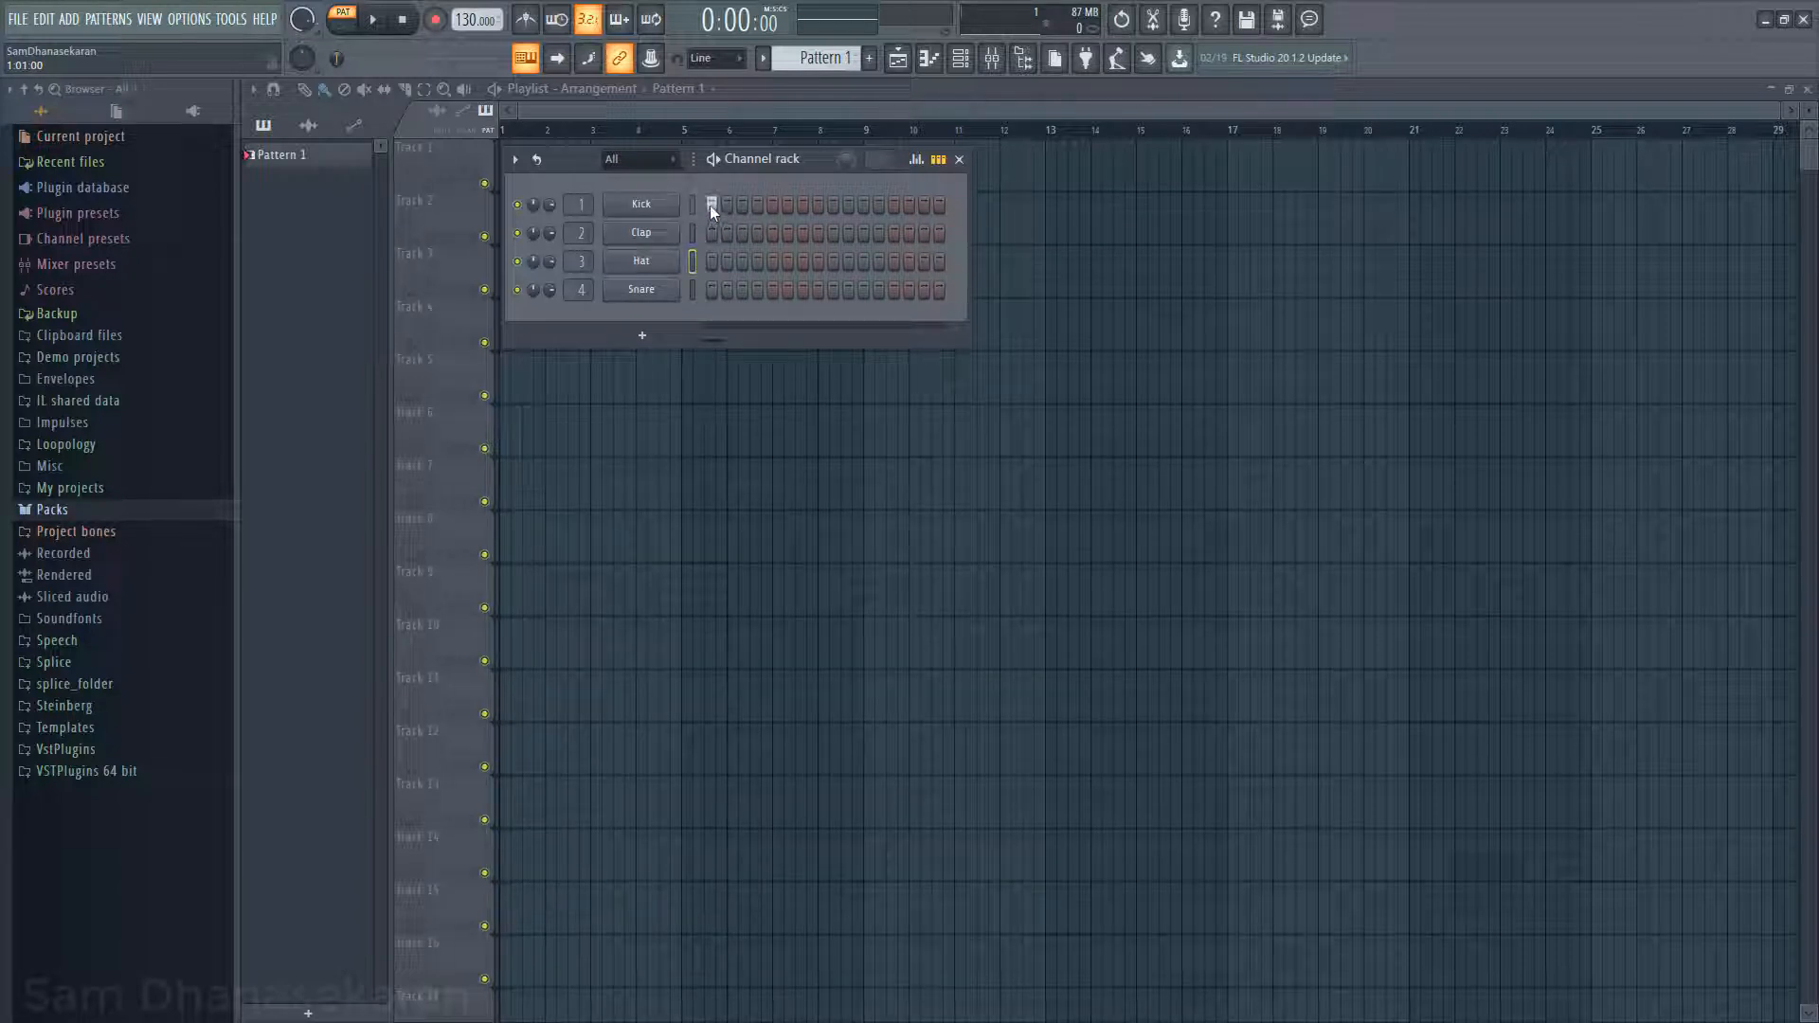
Step: Program Kick hits on steps 1, 5, 9 and 13 of Pattern 1 and play the pattern back
{"action": "left_click", "coordinate": [834, 206]}
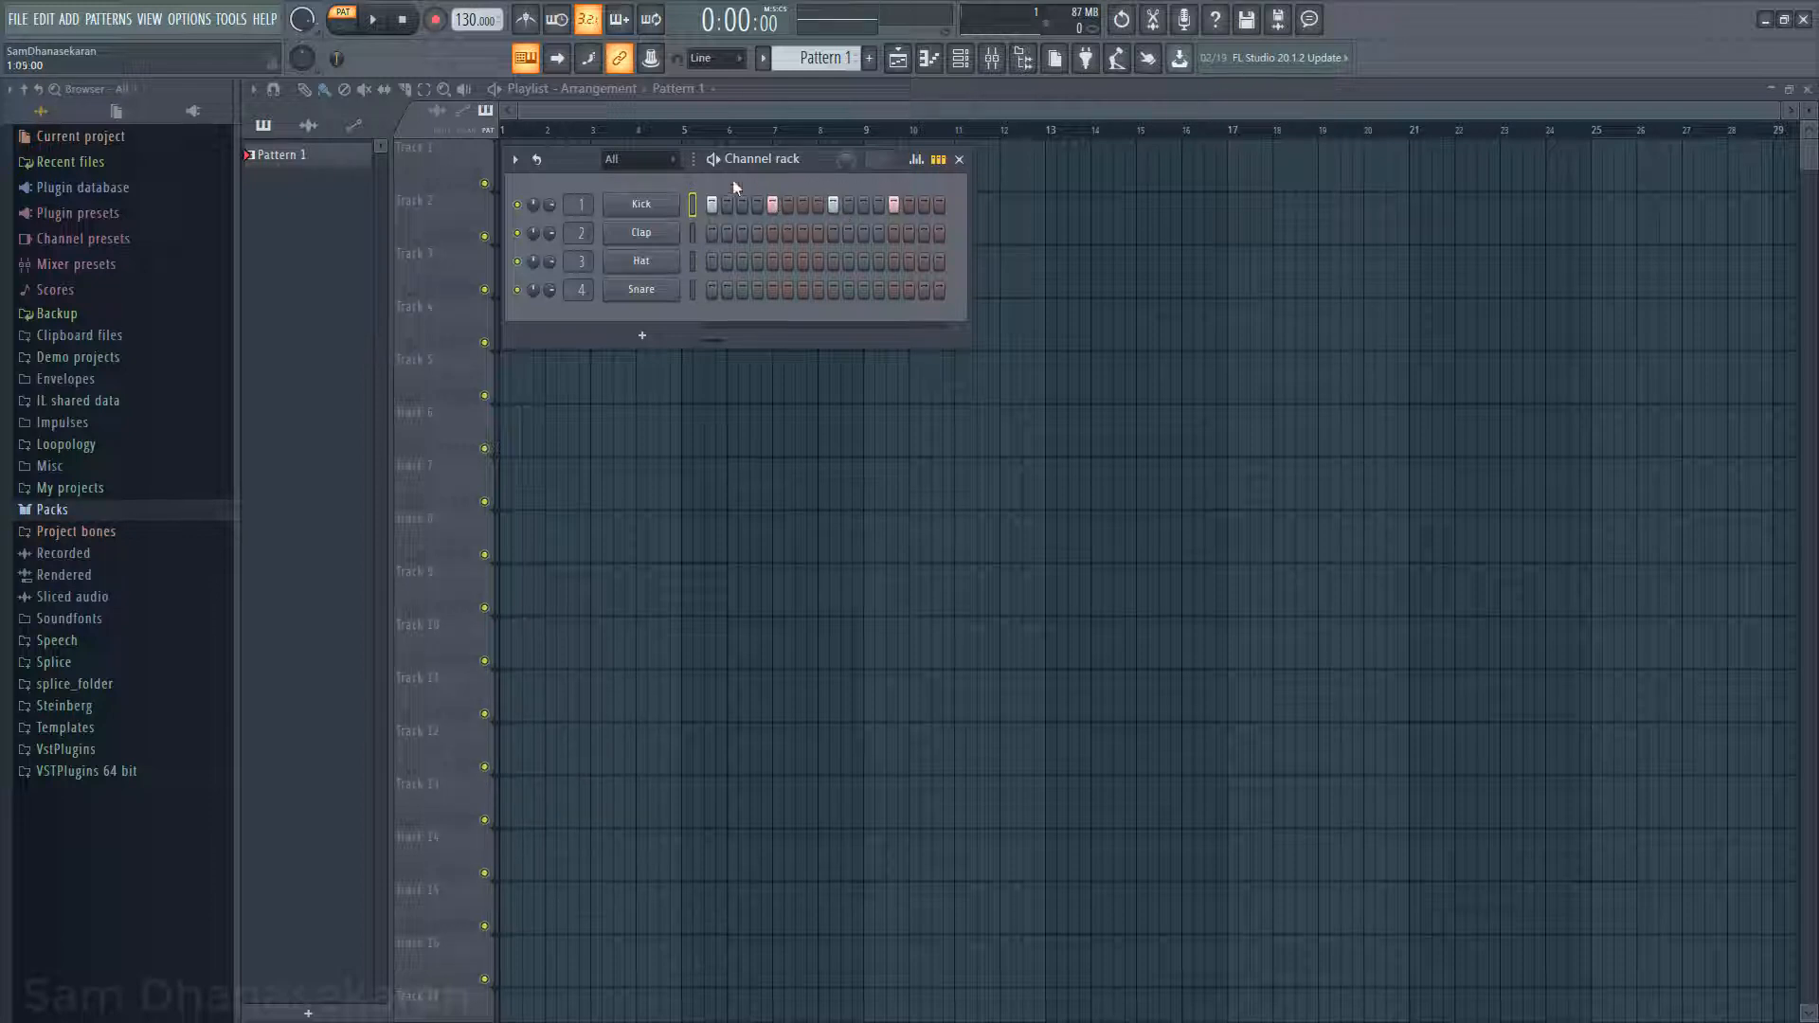
{"action": "left_click", "coordinate": [375, 19]}
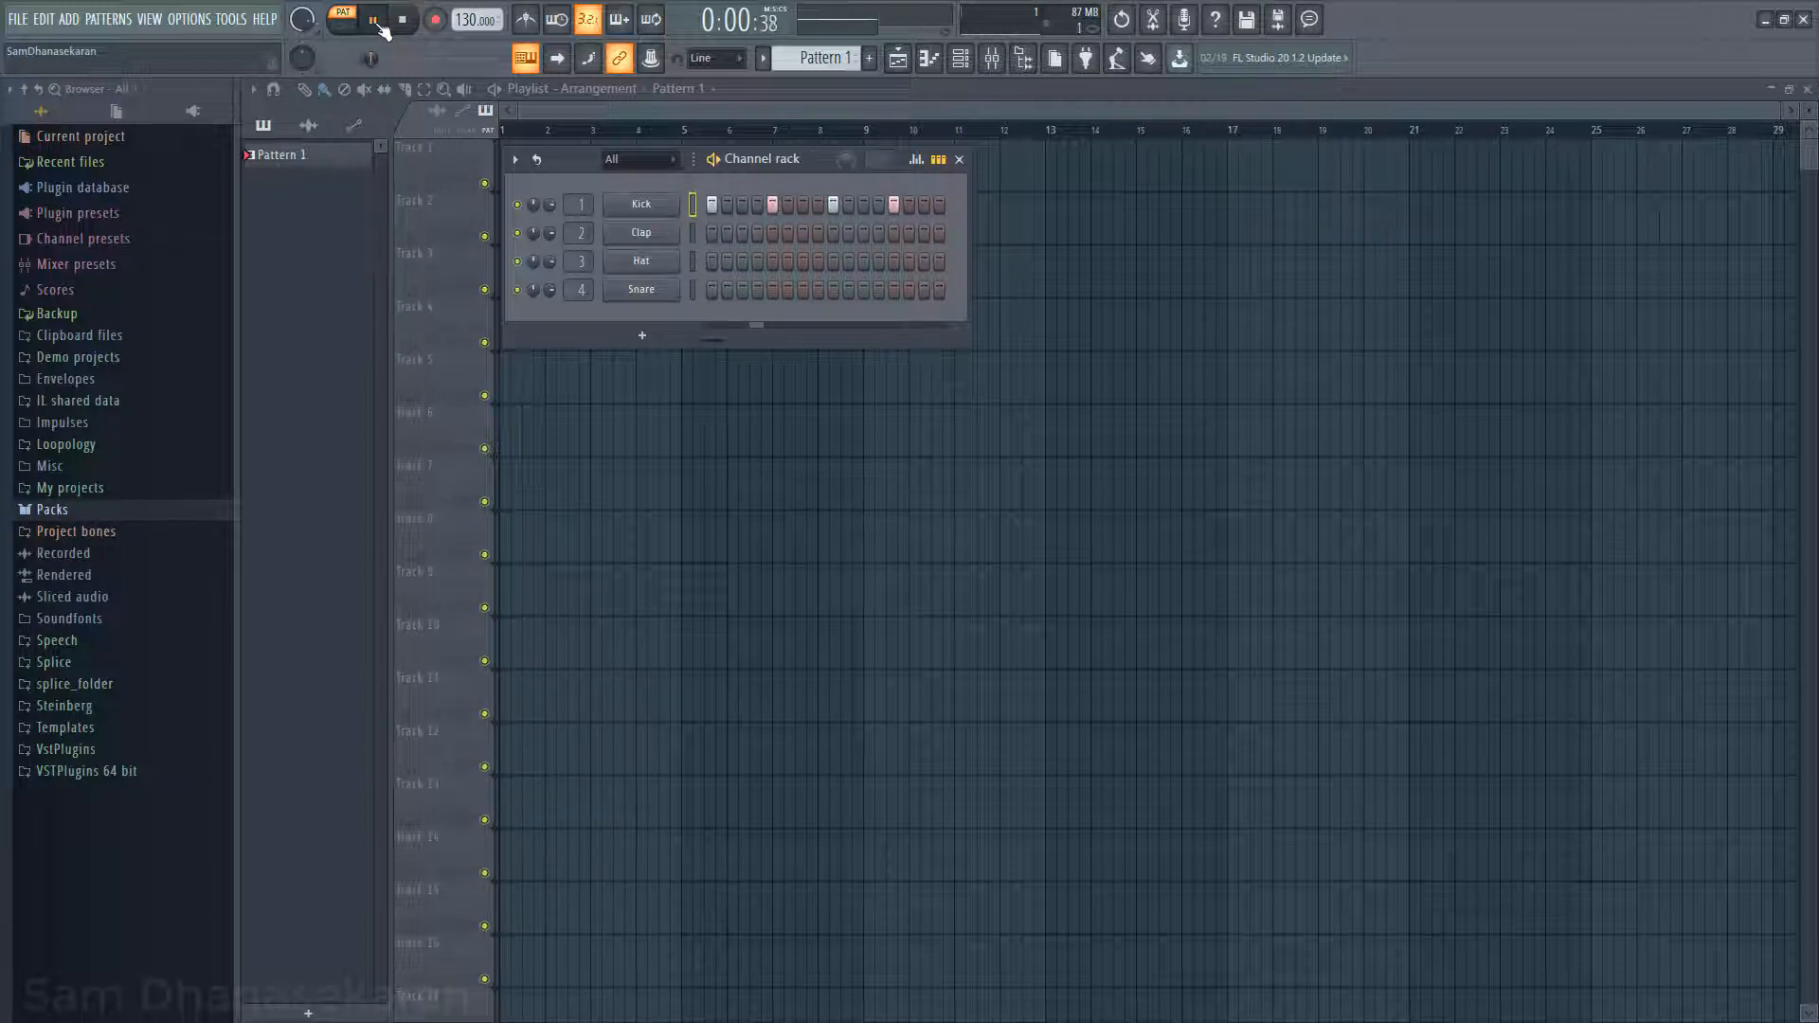
{"action": "left_click", "coordinate": [414, 25]}
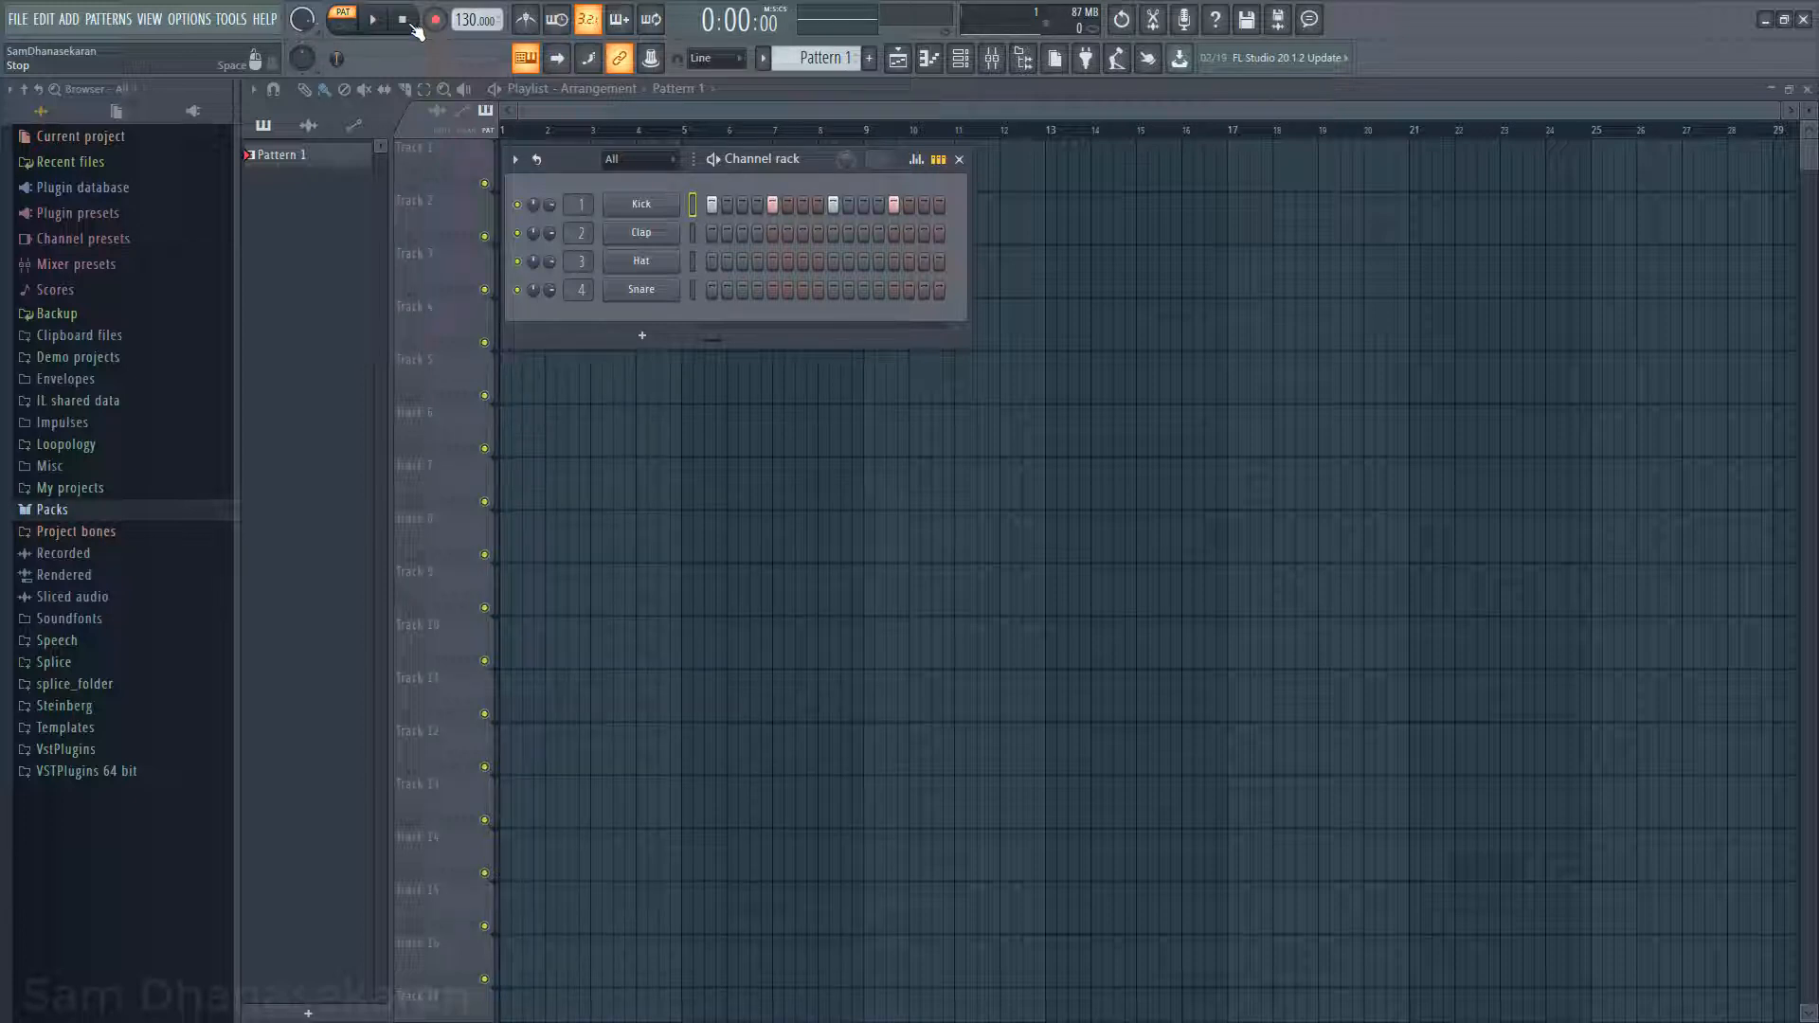
Step: Check in the MIDI settings that the KOMPLETE KONTROL A49 MIDI input is enabled
{"action": "left_click", "coordinate": [200, 23]}
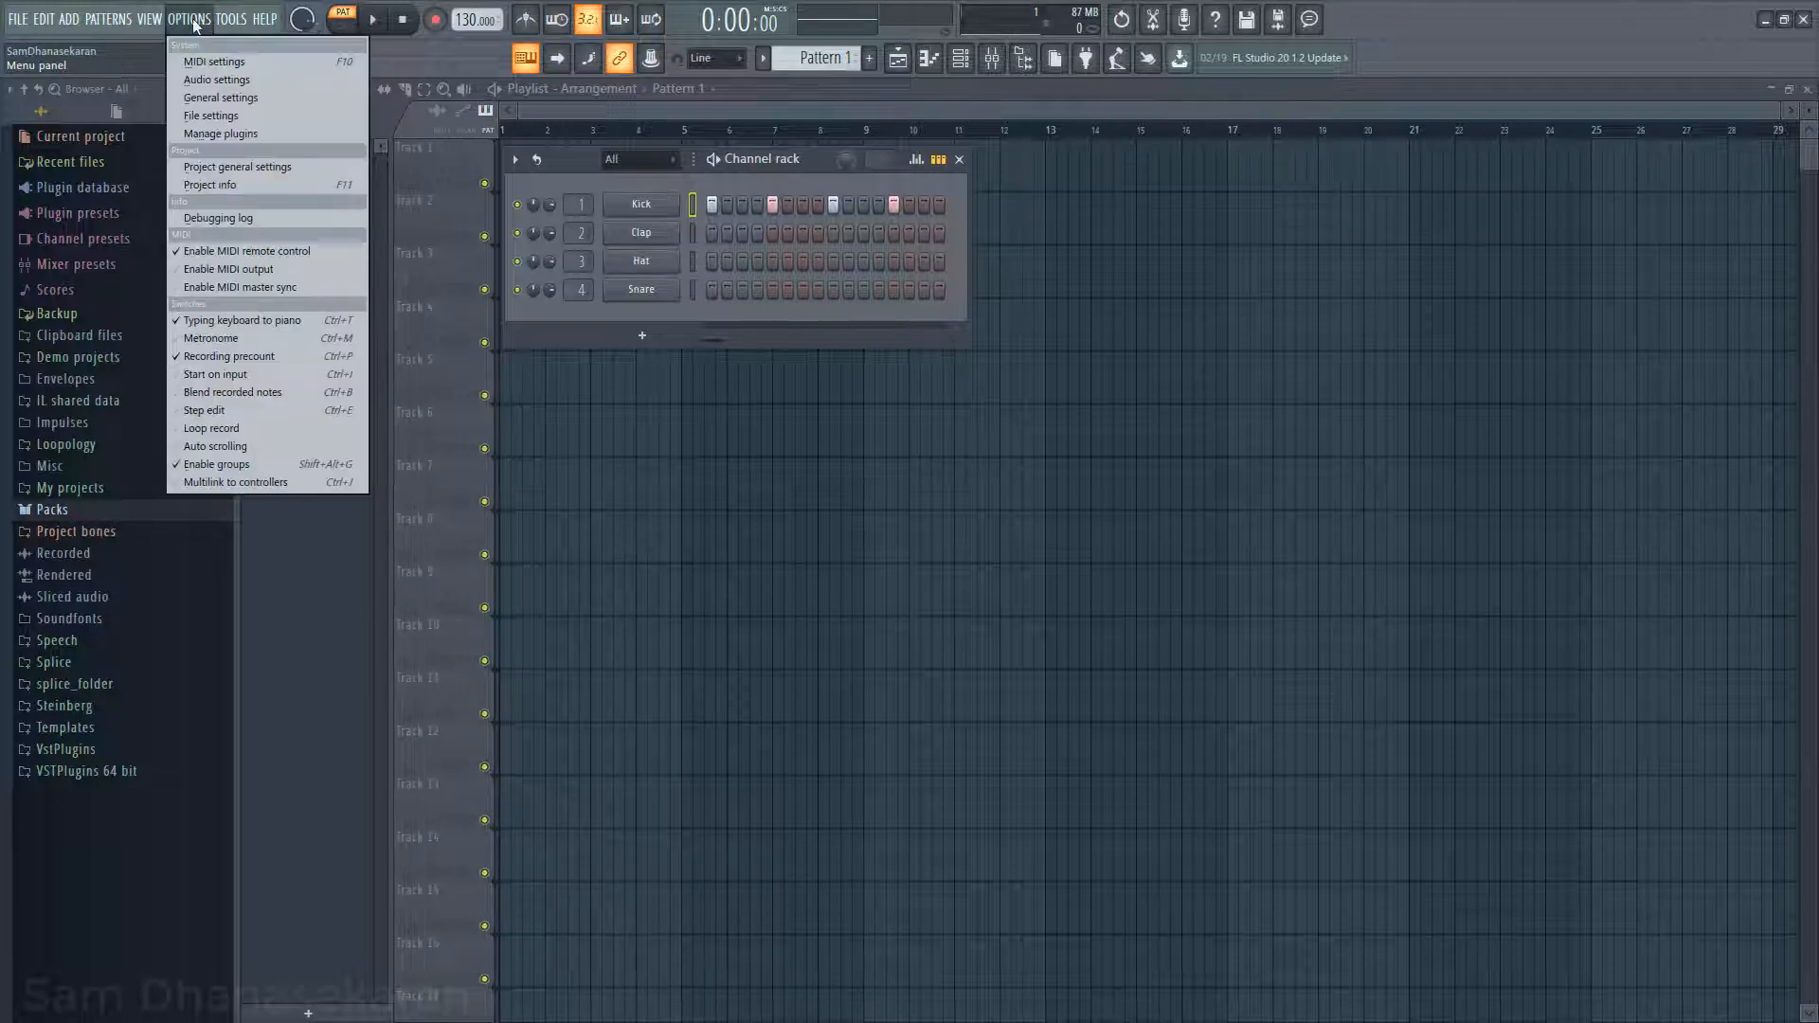
{"action": "left_click", "coordinate": [212, 76]}
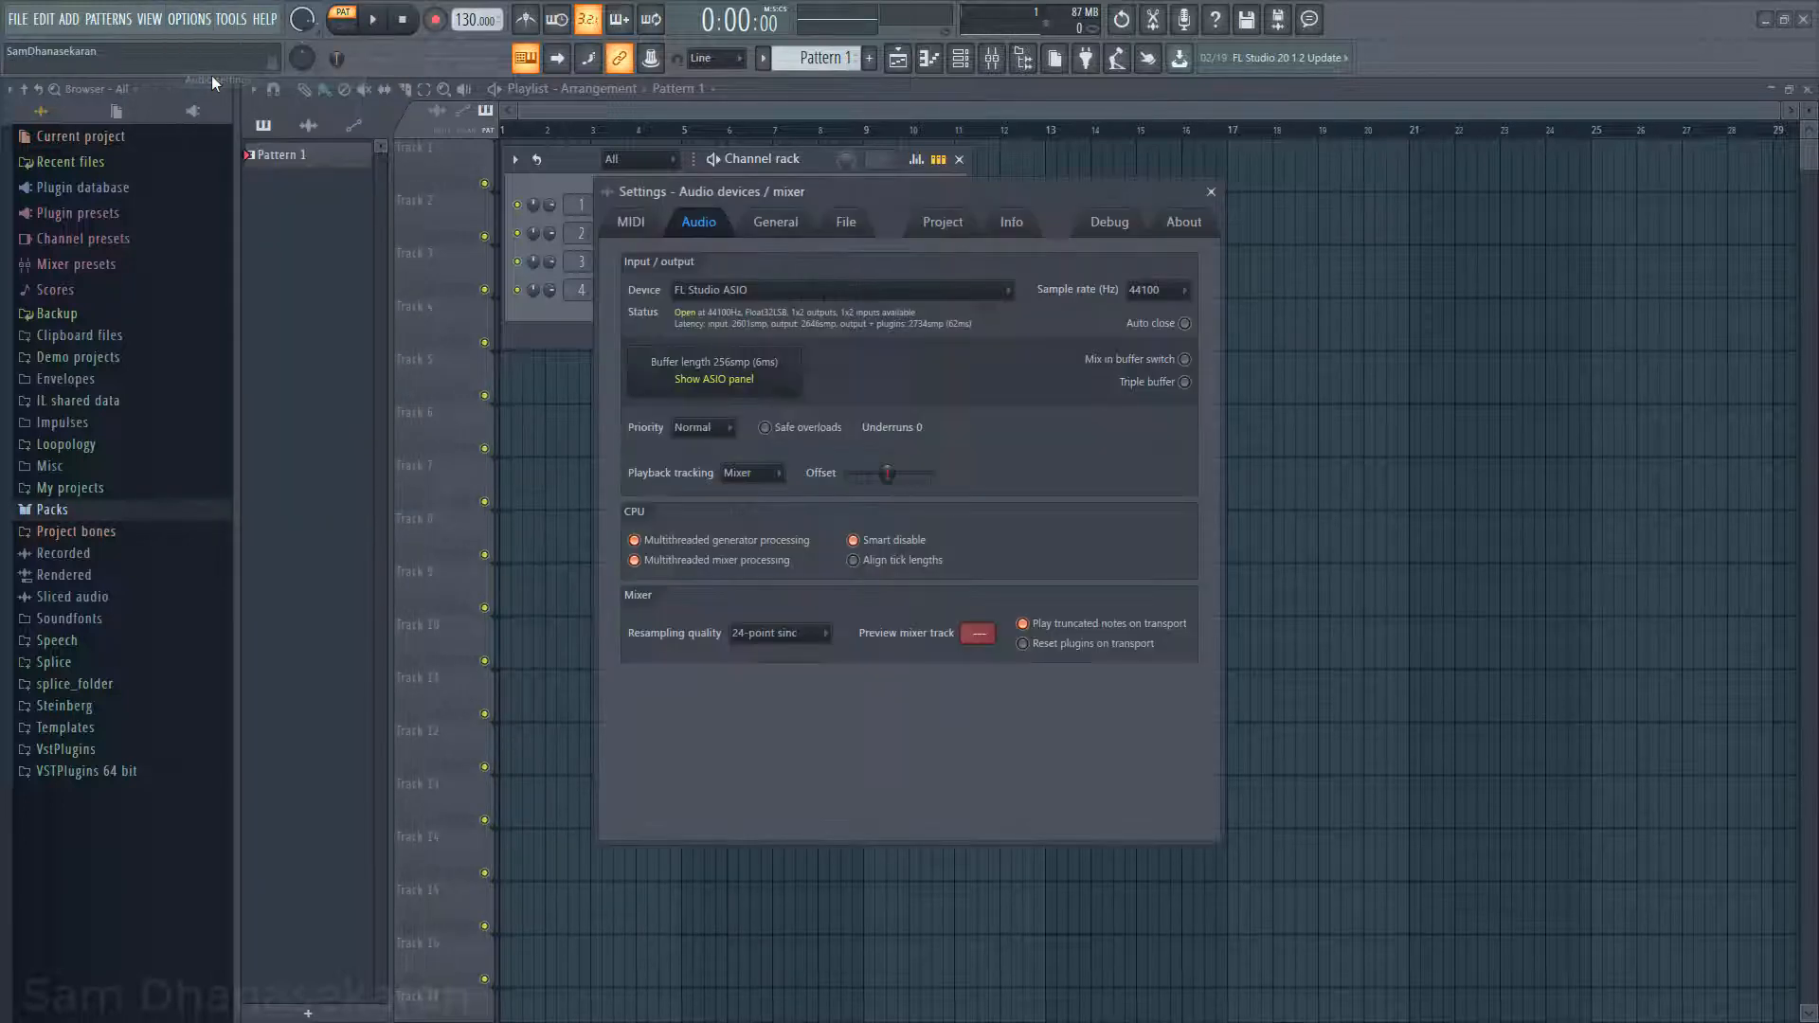
{"action": "left_click", "coordinate": [631, 225]}
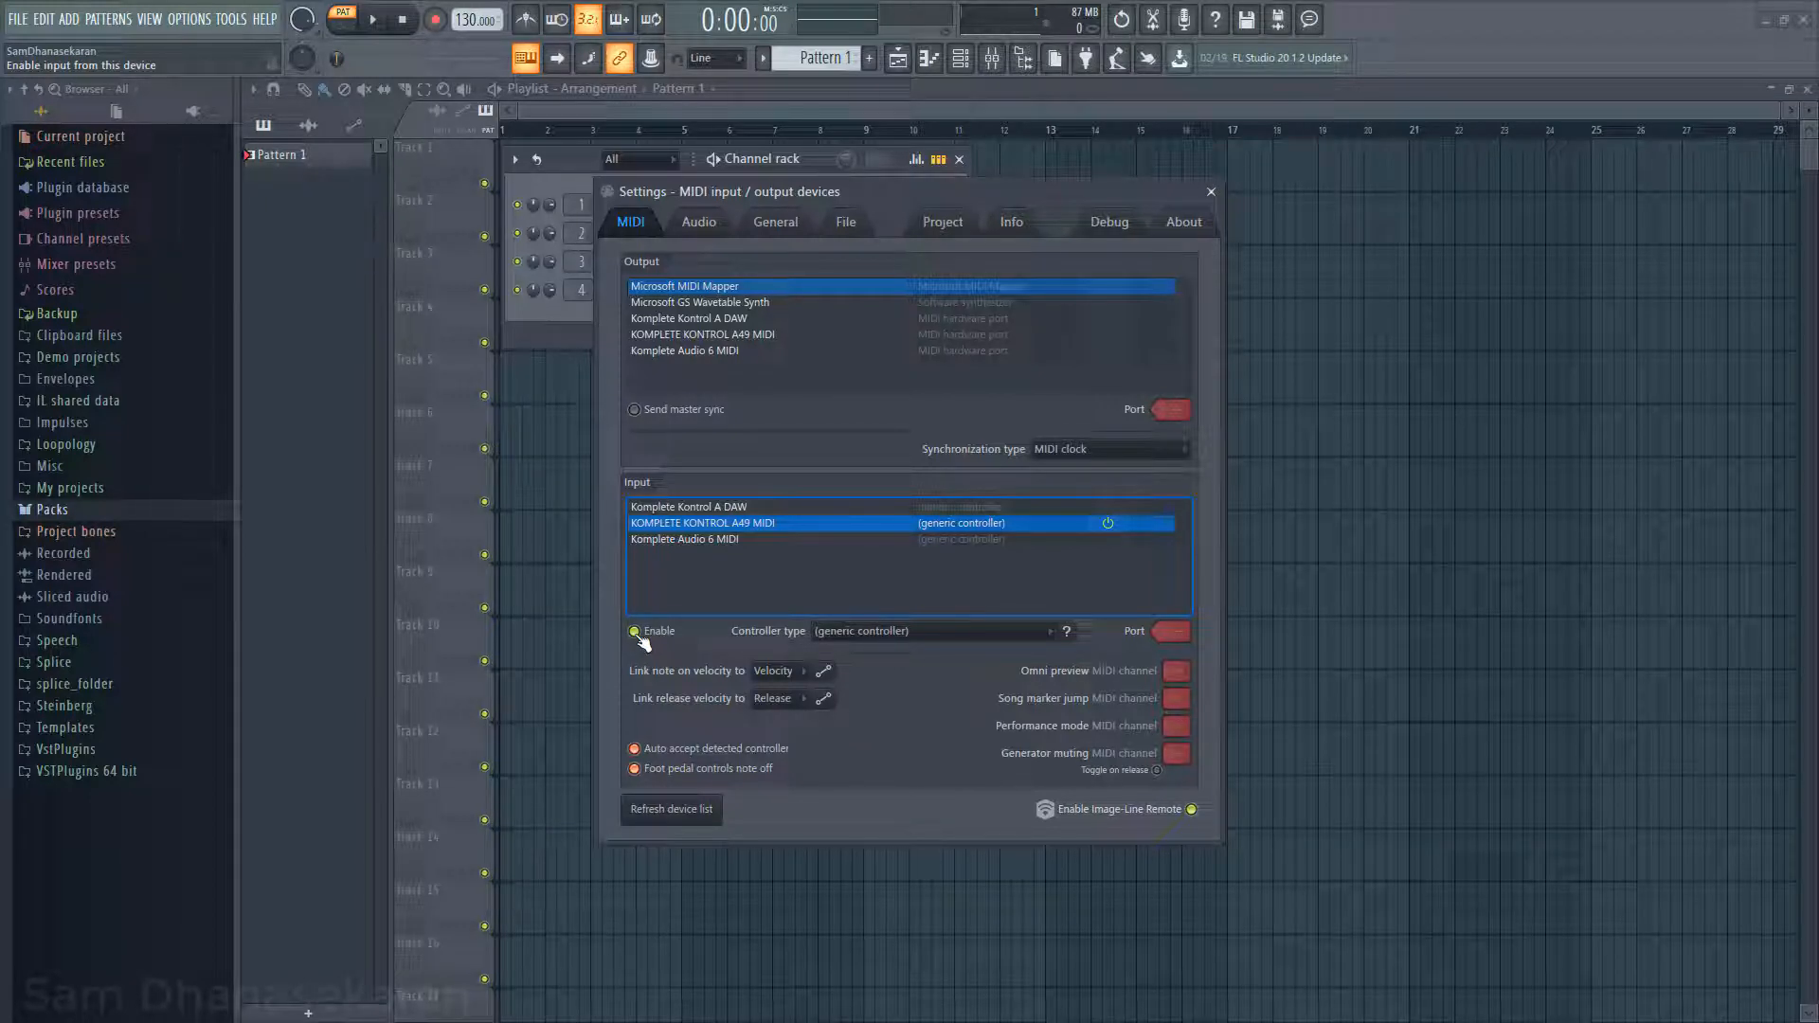
{"action": "left_click", "coordinate": [1211, 191]}
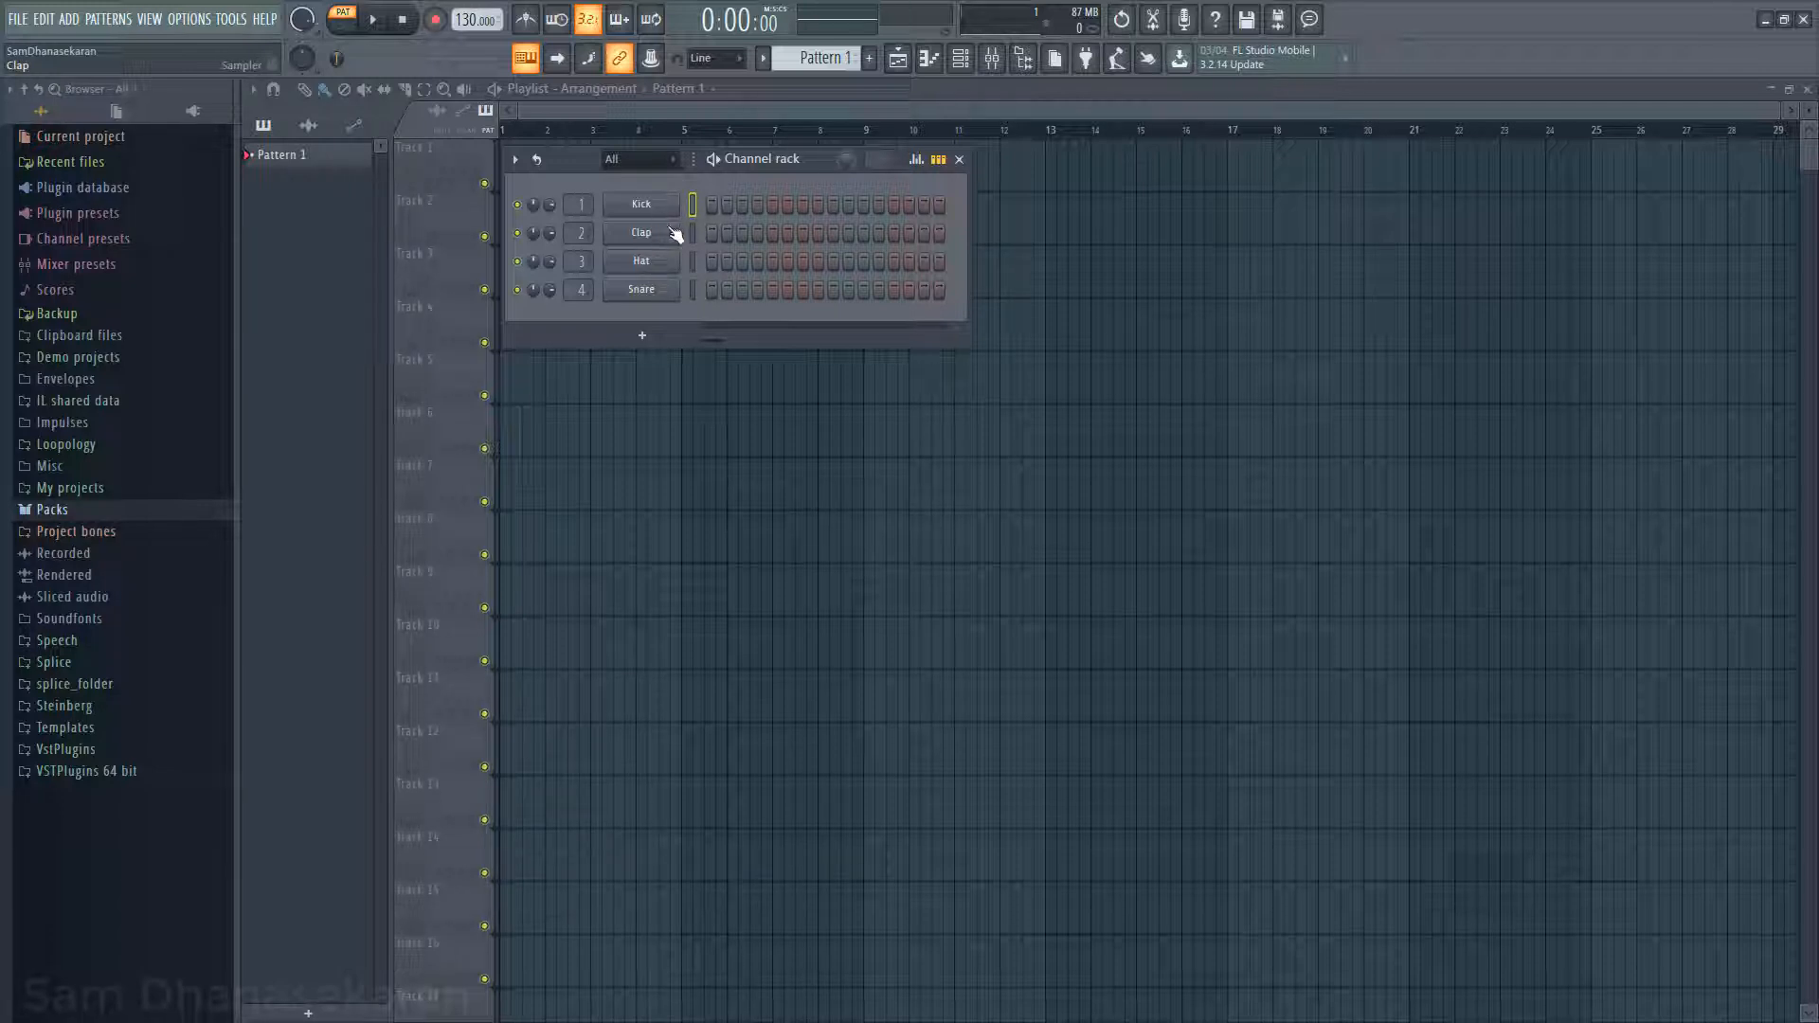
Step: Show the mixer, add an FL Keys channel to the Channel rack and route it to mixer track 5
{"action": "left_click", "coordinate": [992, 59]}
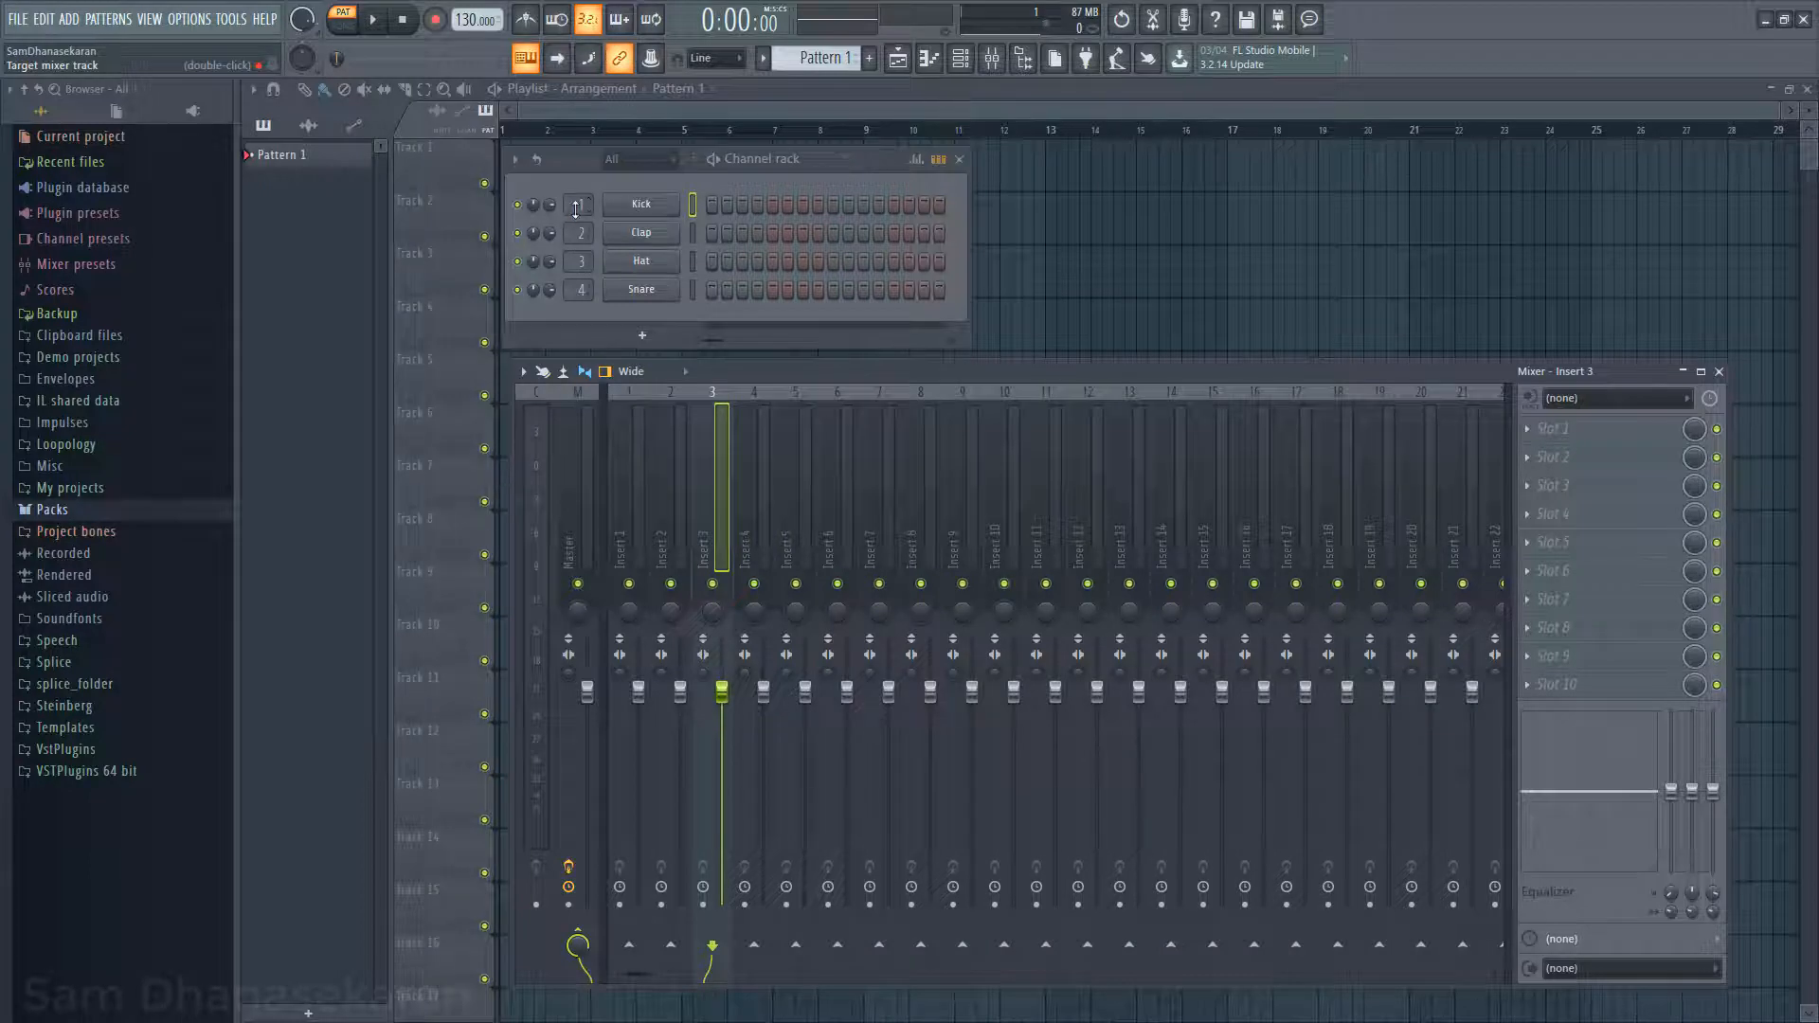
{"action": "left_click", "coordinate": [631, 514]}
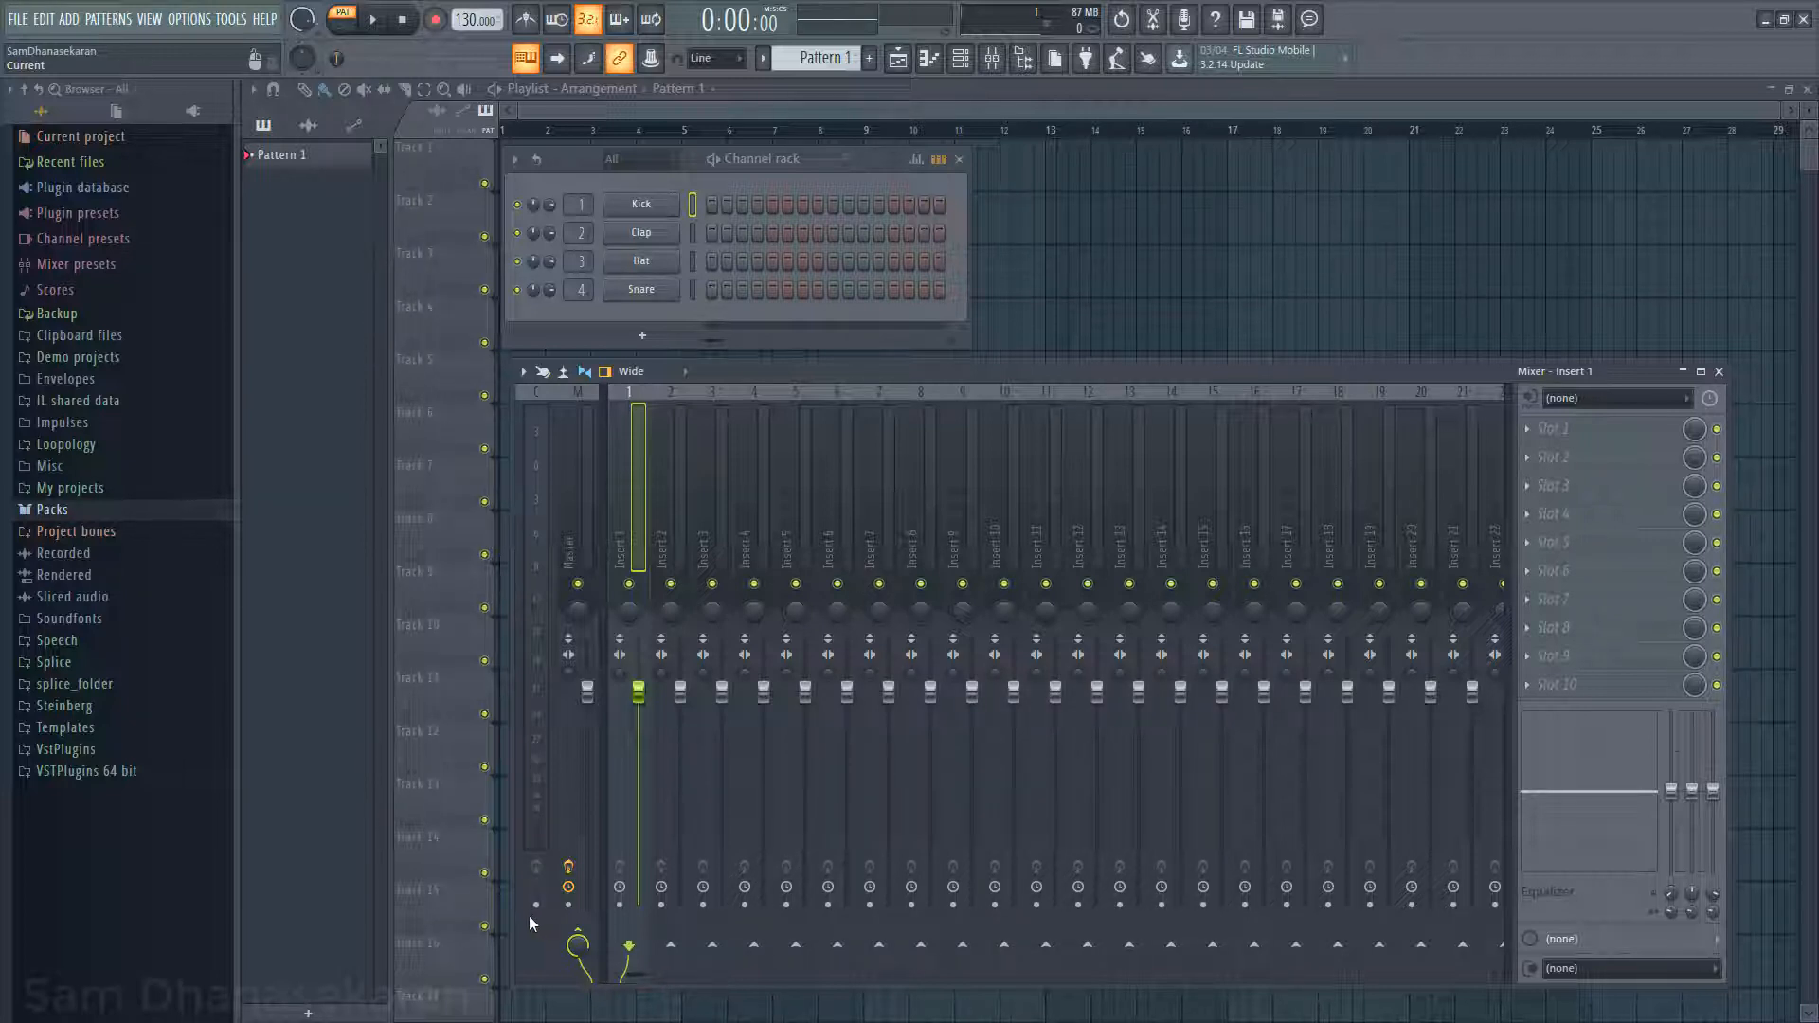
{"action": "left_click", "coordinate": [647, 339]}
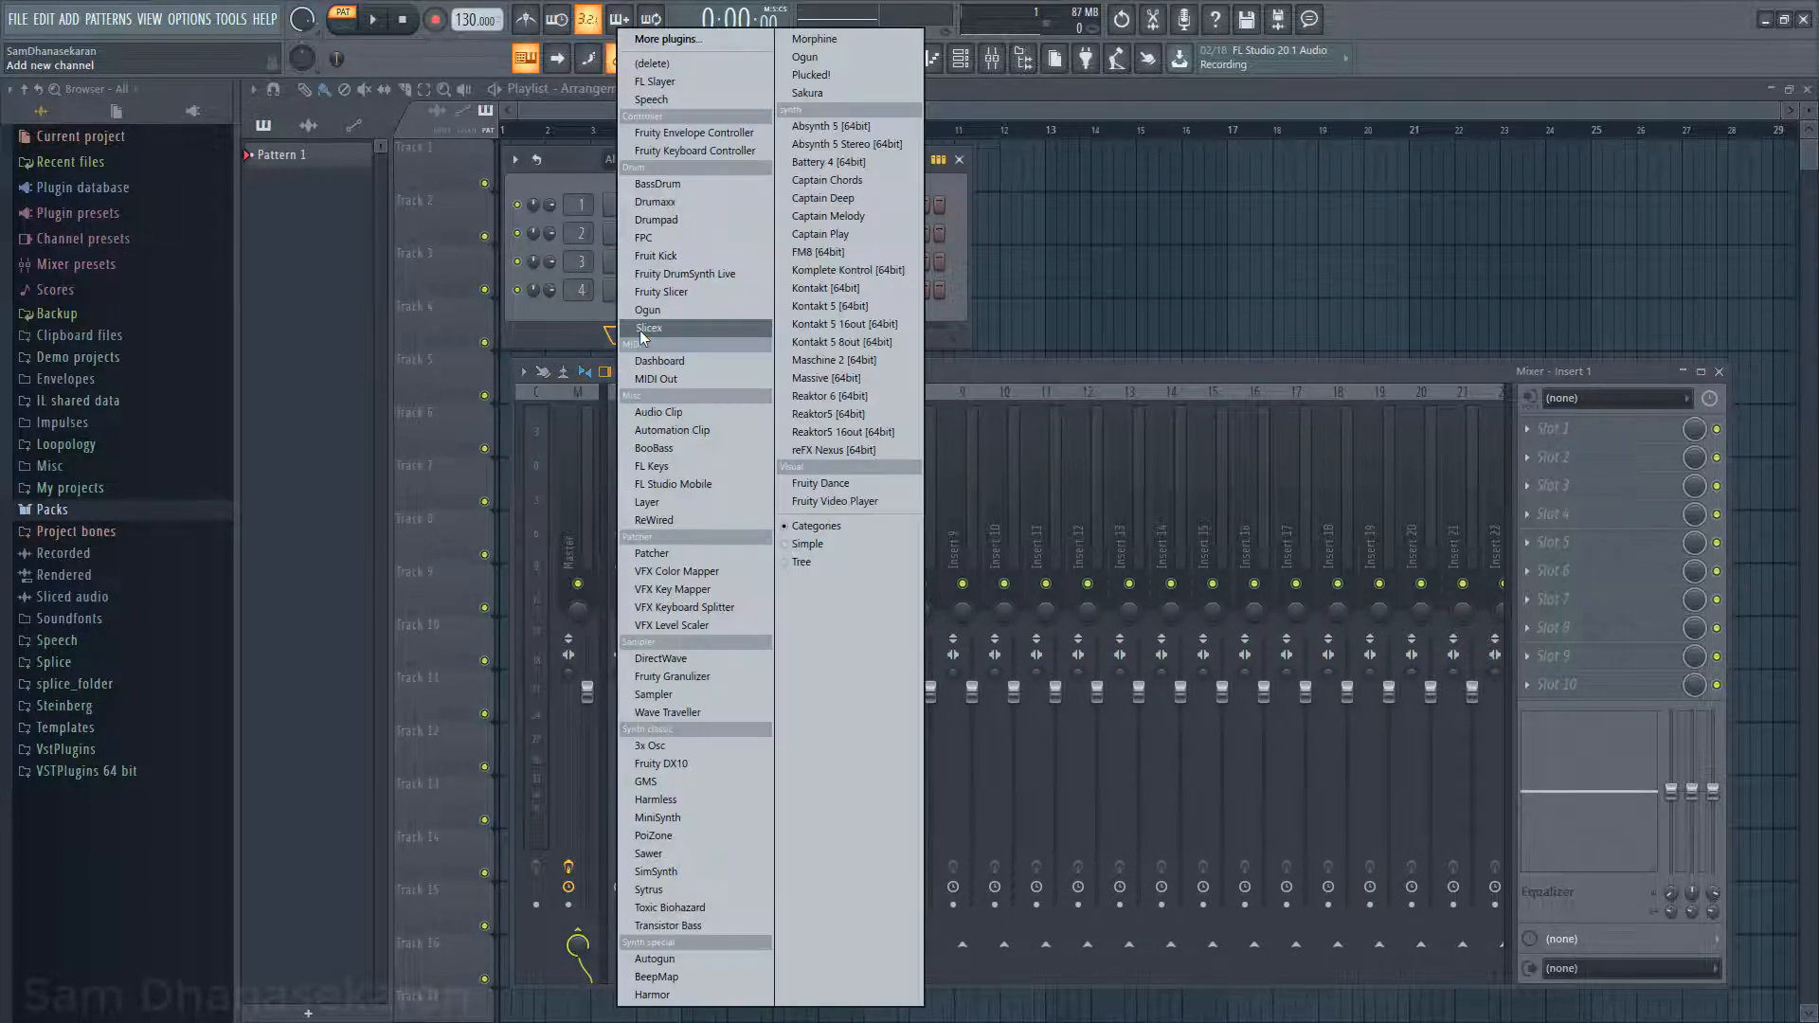
{"action": "left_click", "coordinate": [673, 468]}
{"action": "left_click", "coordinate": [874, 339]}
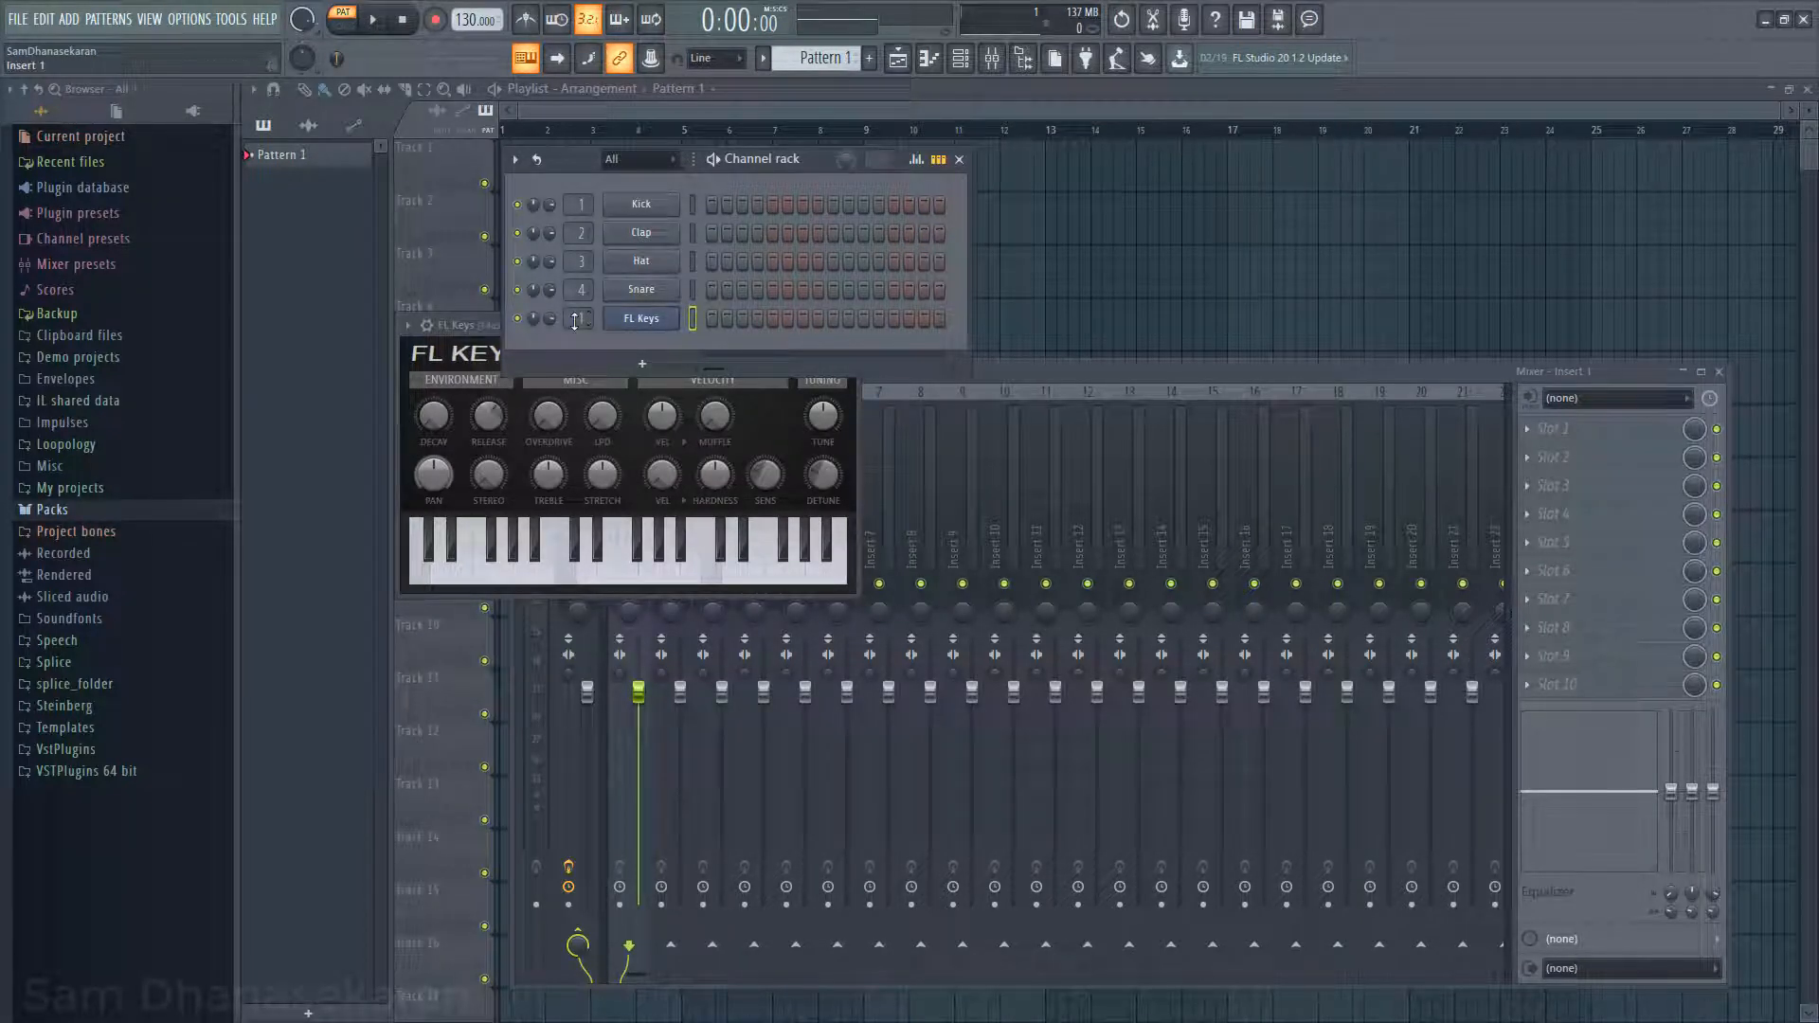
{"action": "scroll", "coordinate": [574, 322], "scroll_direction": "up", "scroll_amount": 4}
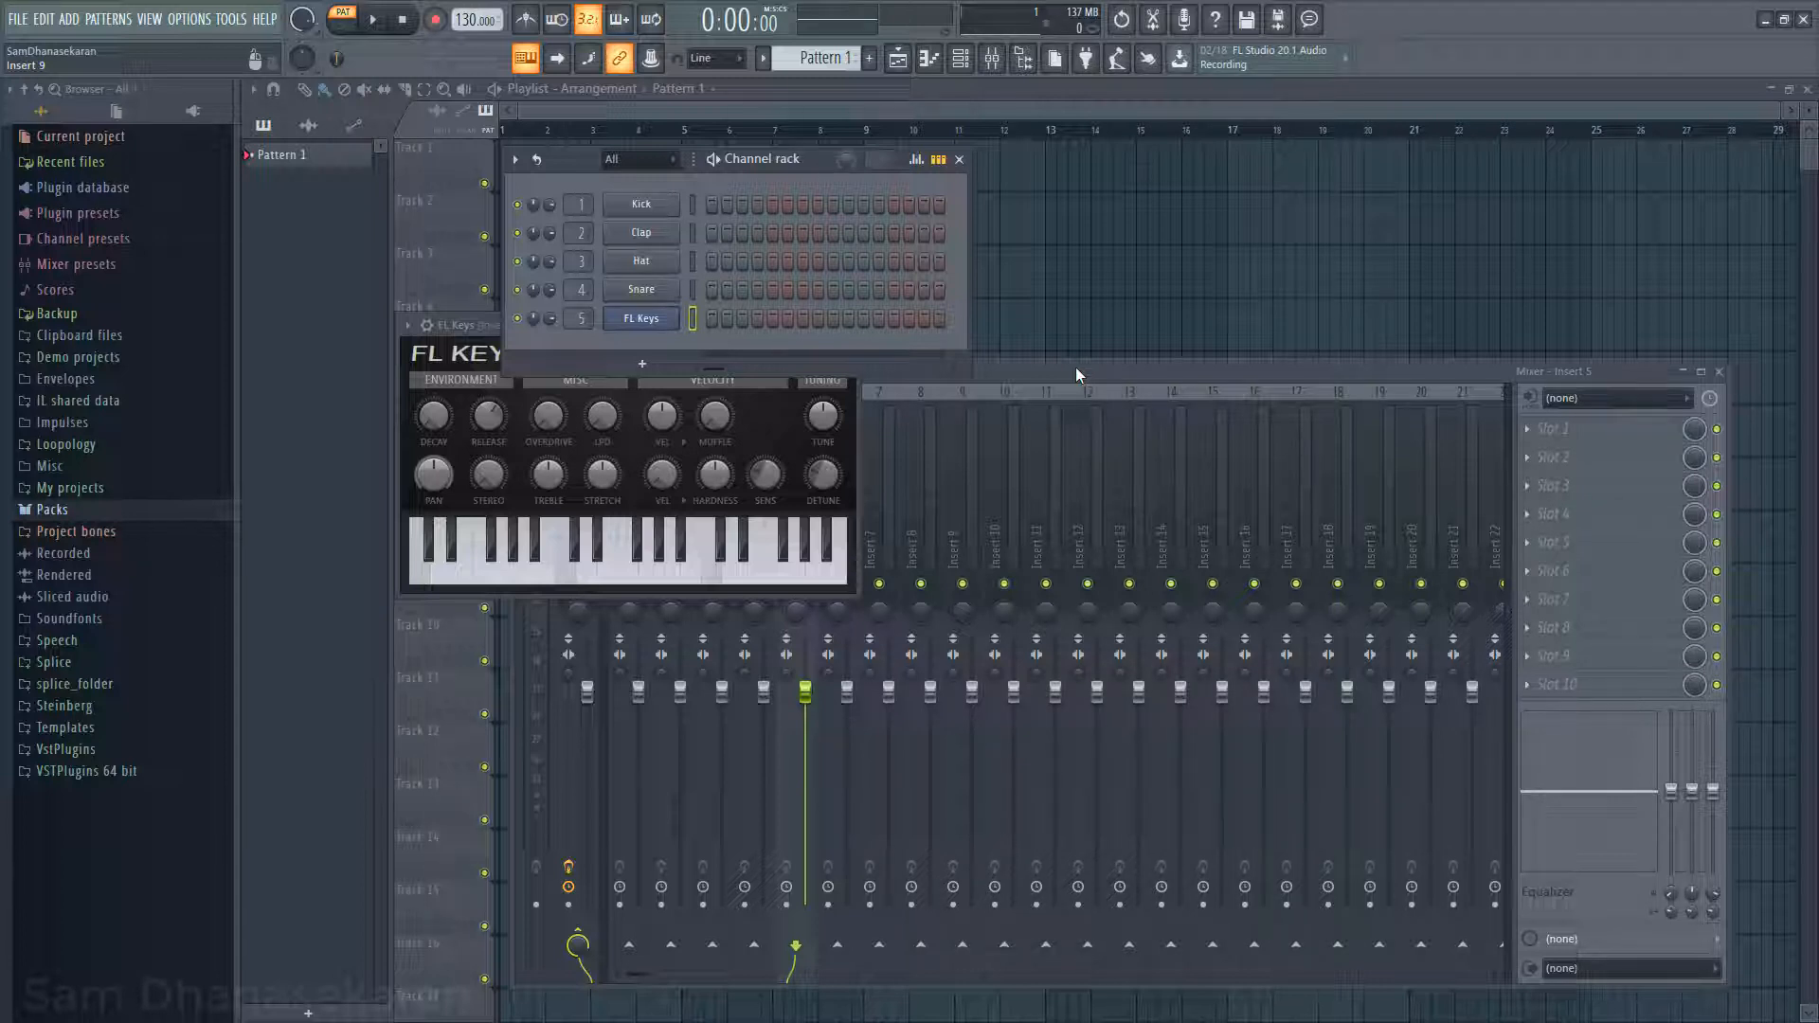
Step: Open the FL Keys channel in the Piano roll
{"action": "right_click", "coordinate": [644, 320]}
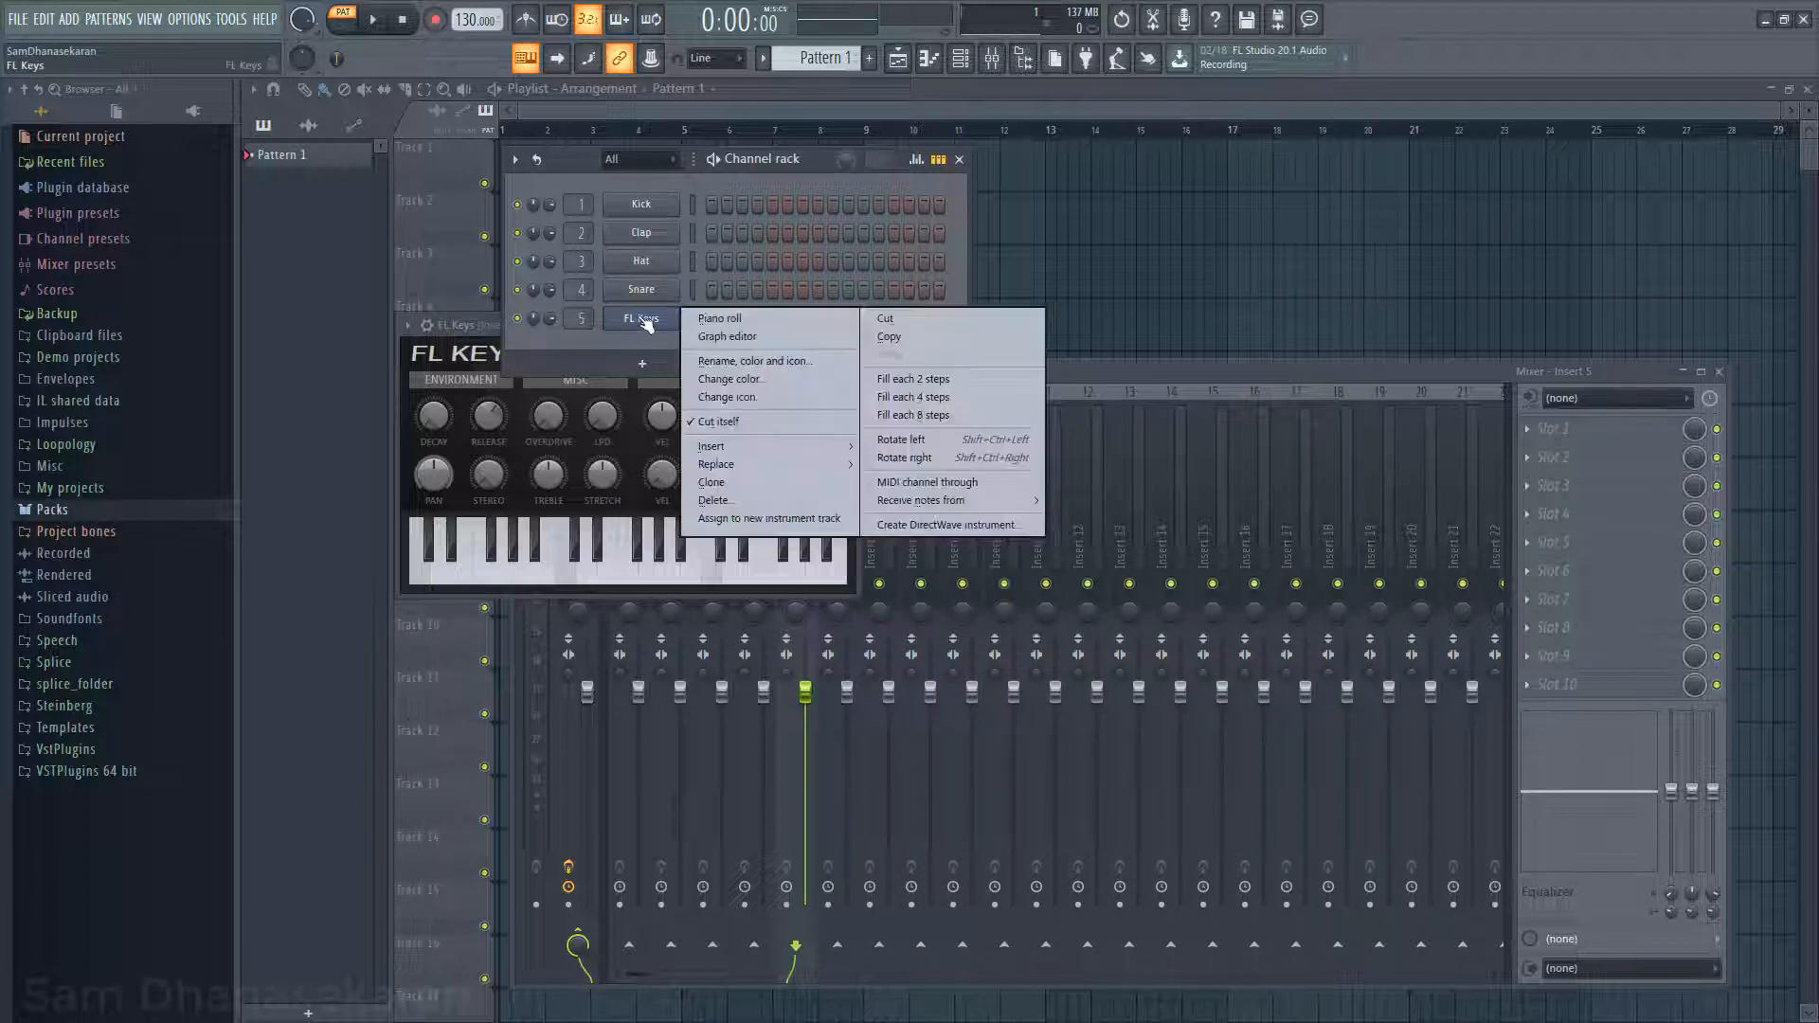
{"action": "left_click", "coordinate": [713, 319]}
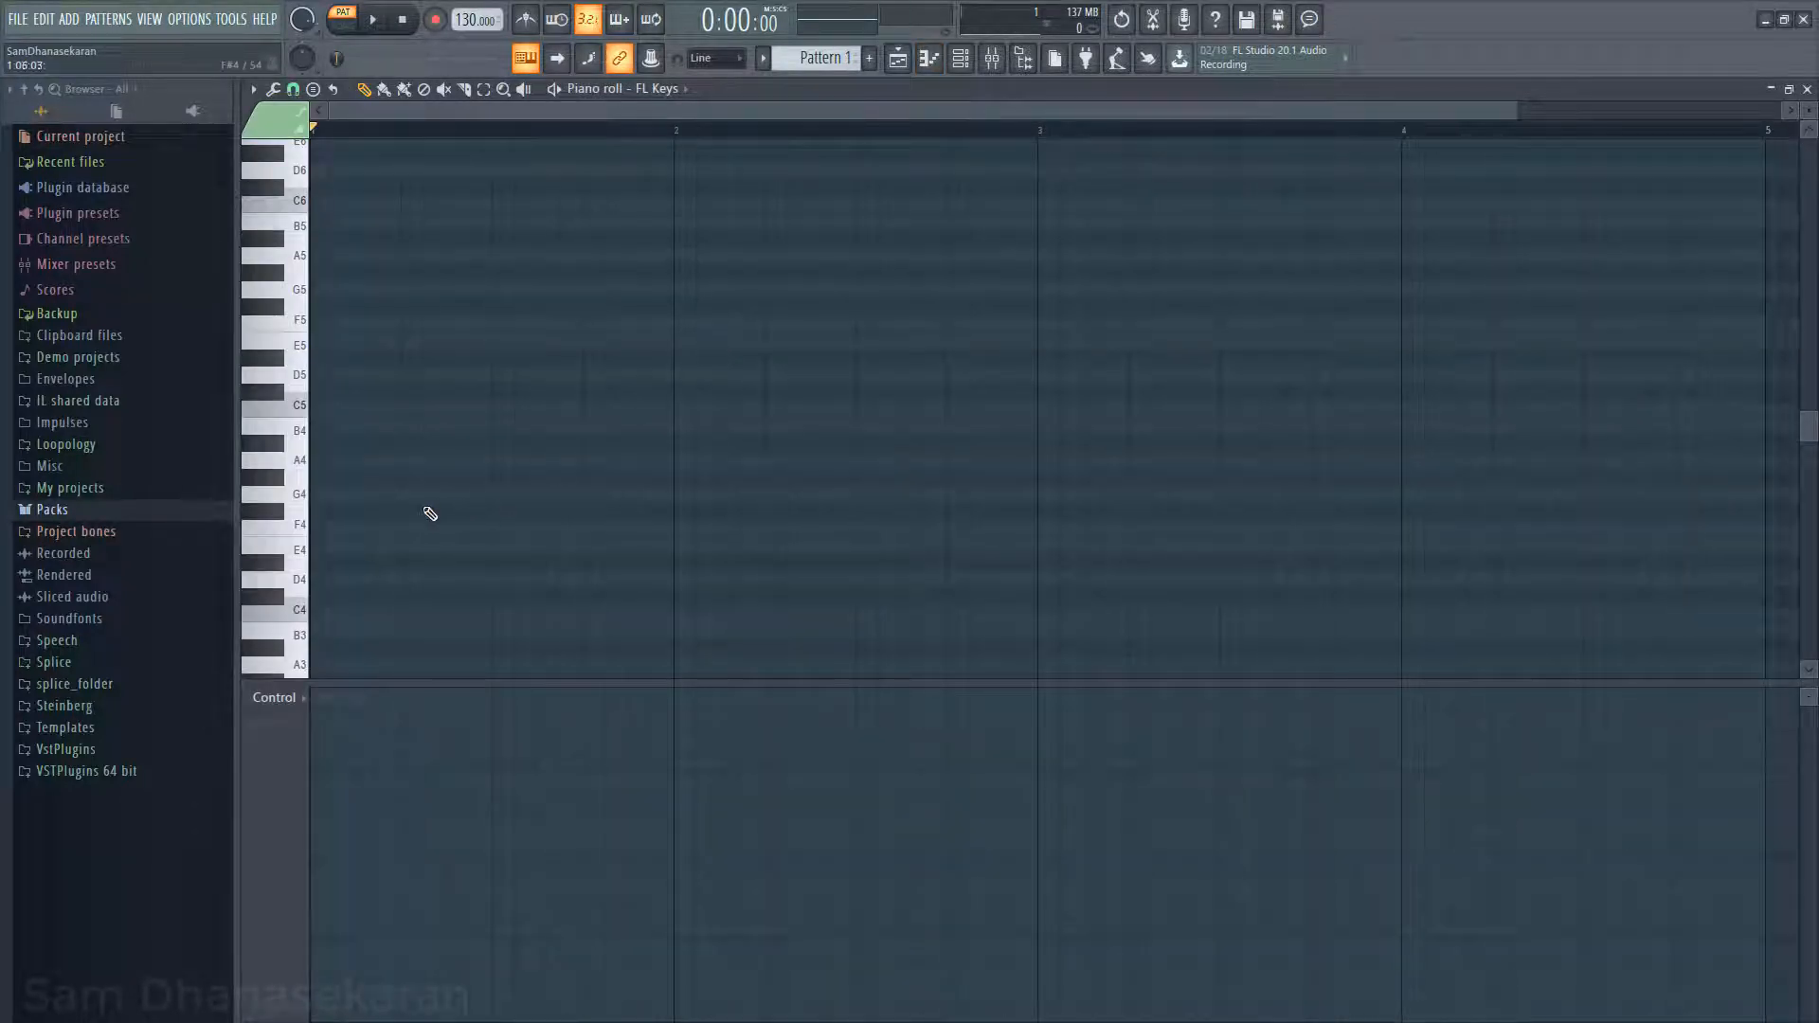
Step: Draw C5, D5, E5 and F5 notes on the four successive beats of bar 1 and play them back
{"action": "left_click", "coordinate": [322, 409]}
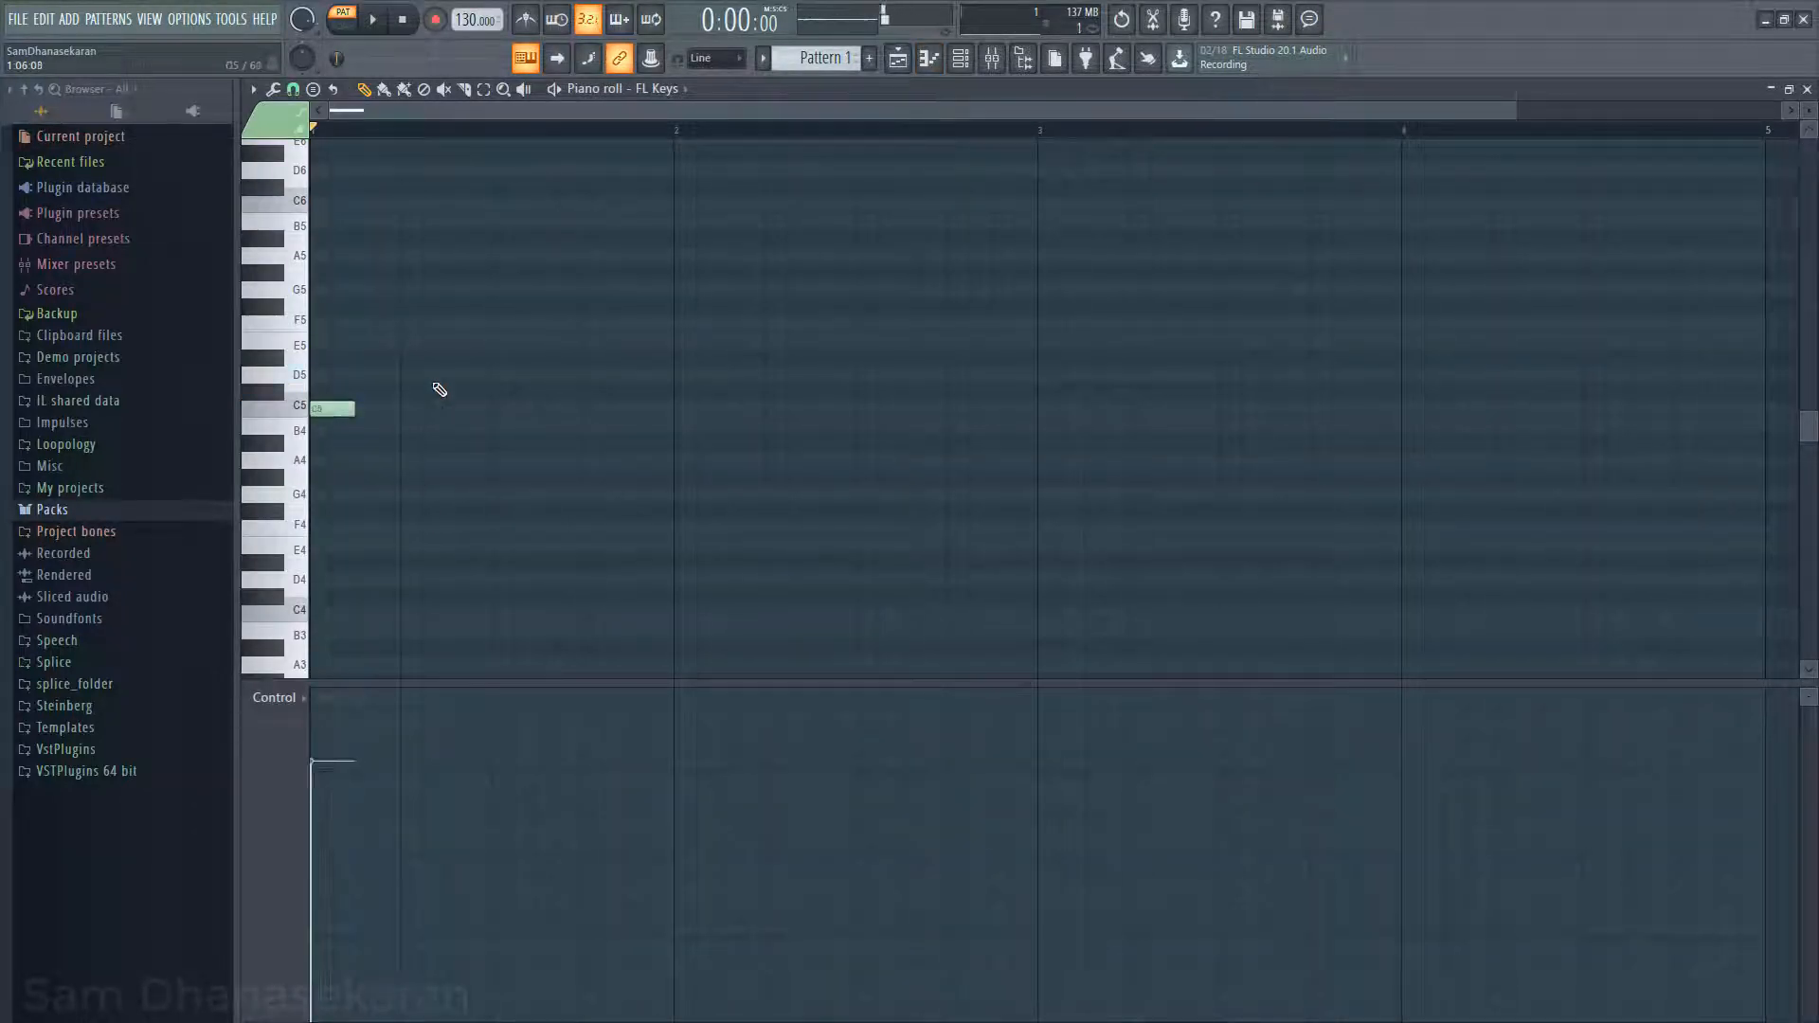
{"action": "left_click", "coordinate": [408, 376]}
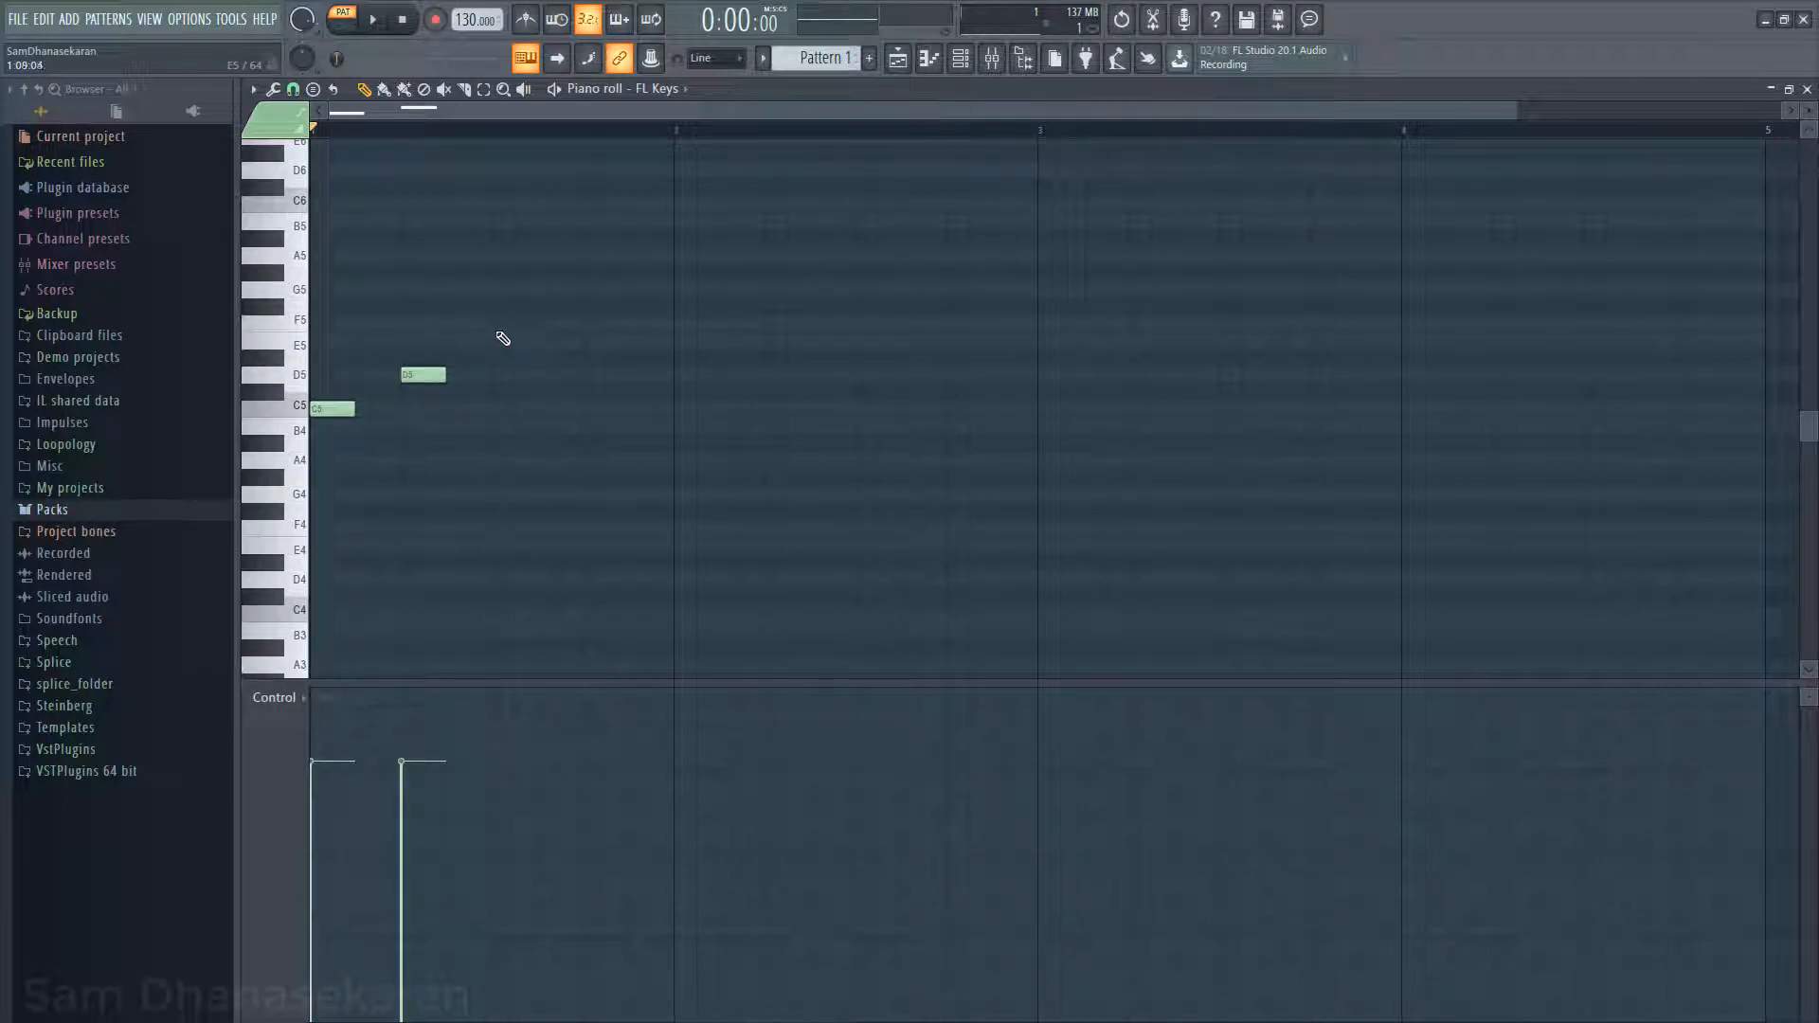
{"action": "left_click", "coordinate": [500, 341]}
{"action": "left_click", "coordinate": [592, 323]}
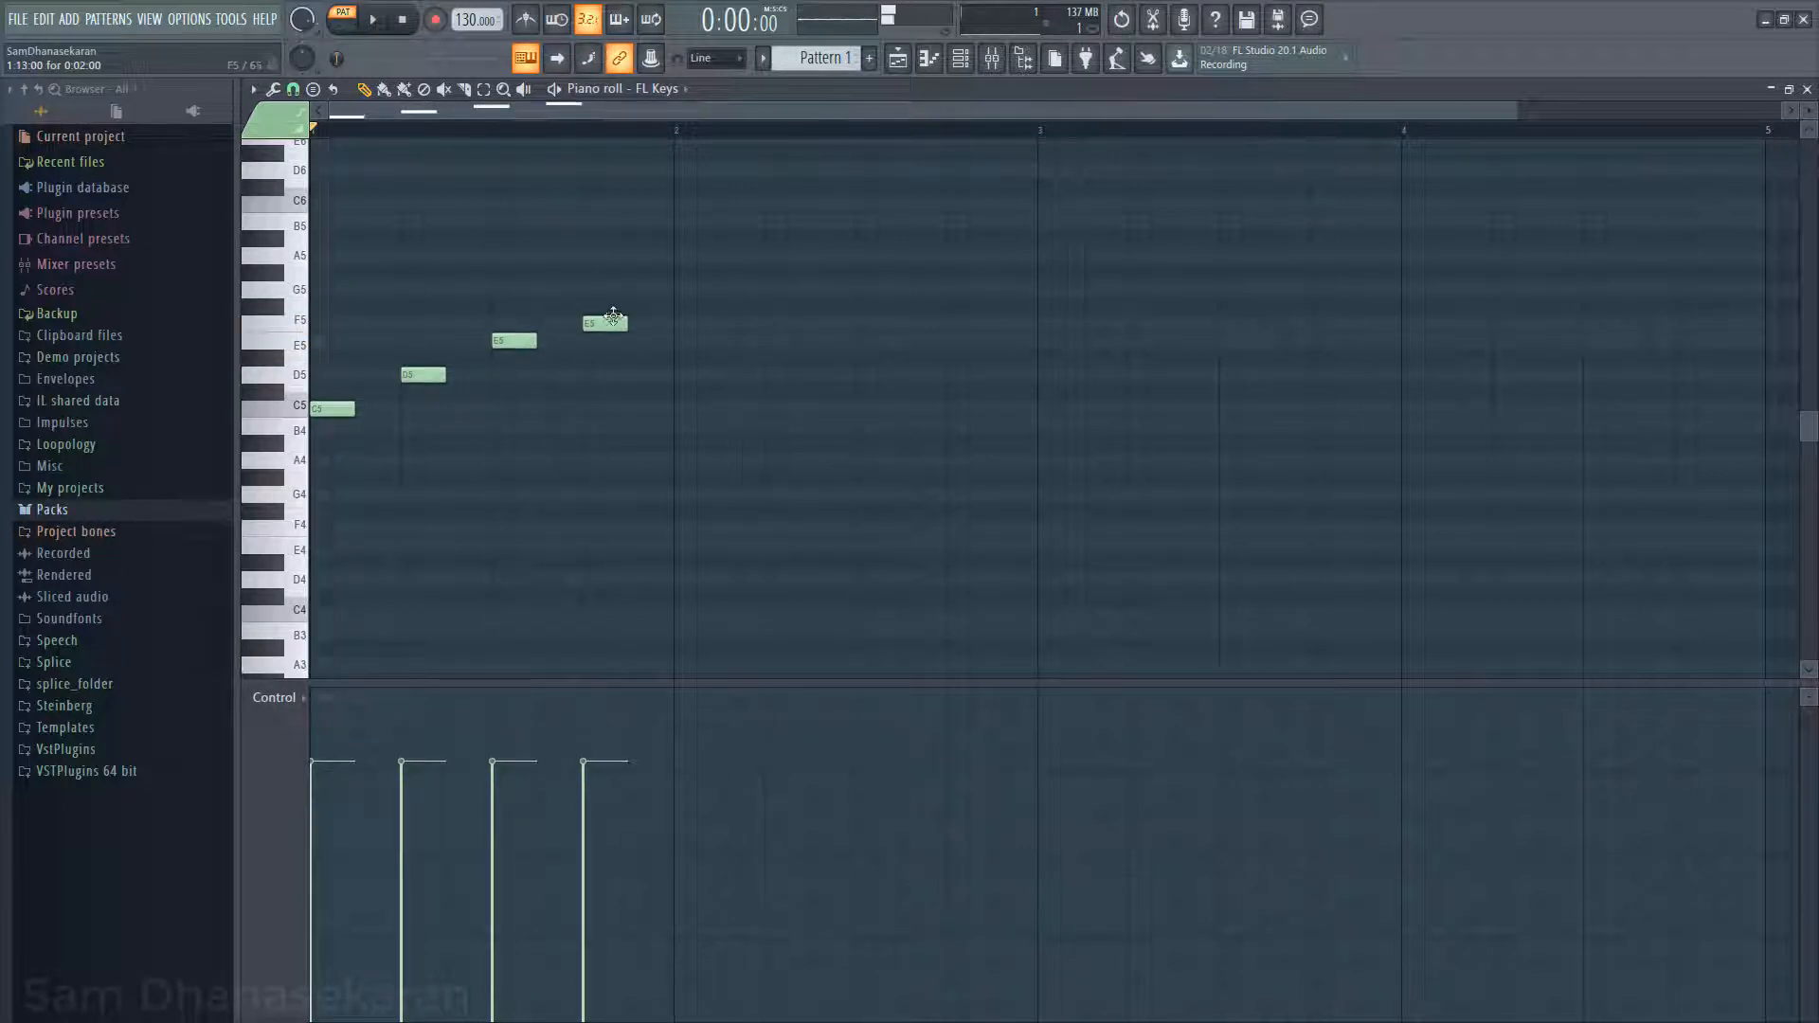
{"action": "left_click", "coordinate": [376, 21]}
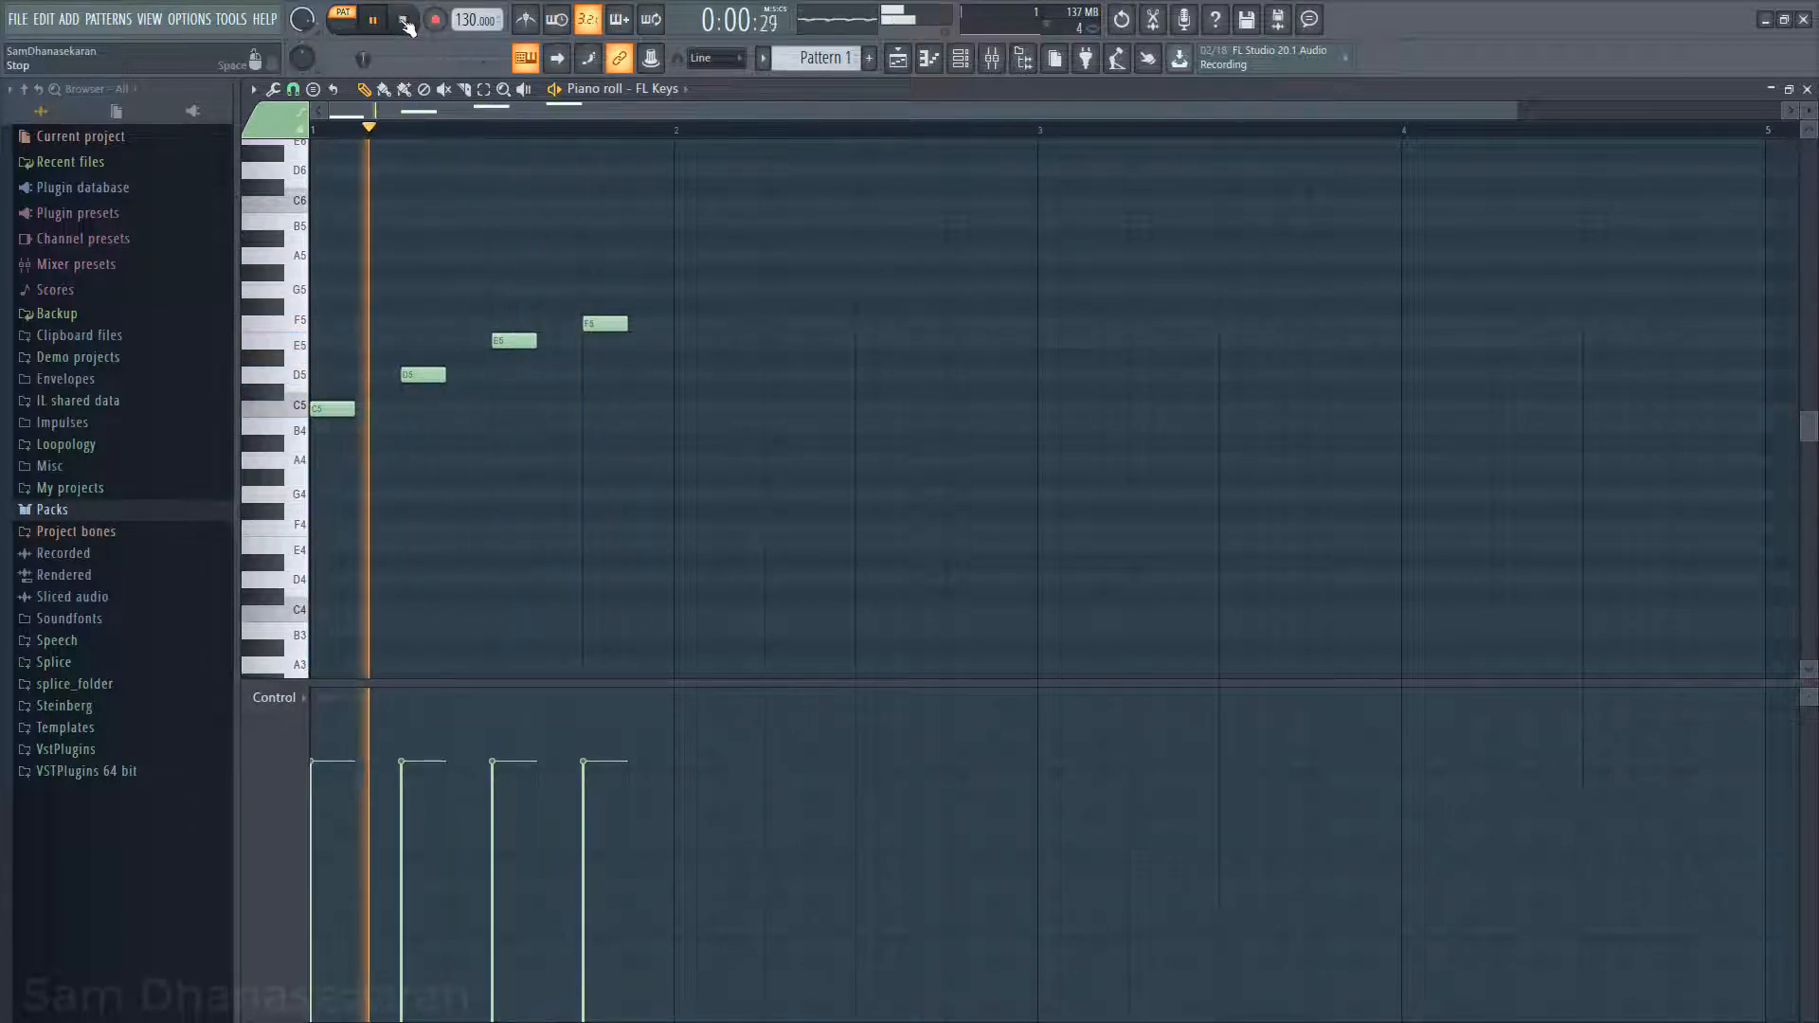
{"action": "left_click", "coordinate": [403, 21]}
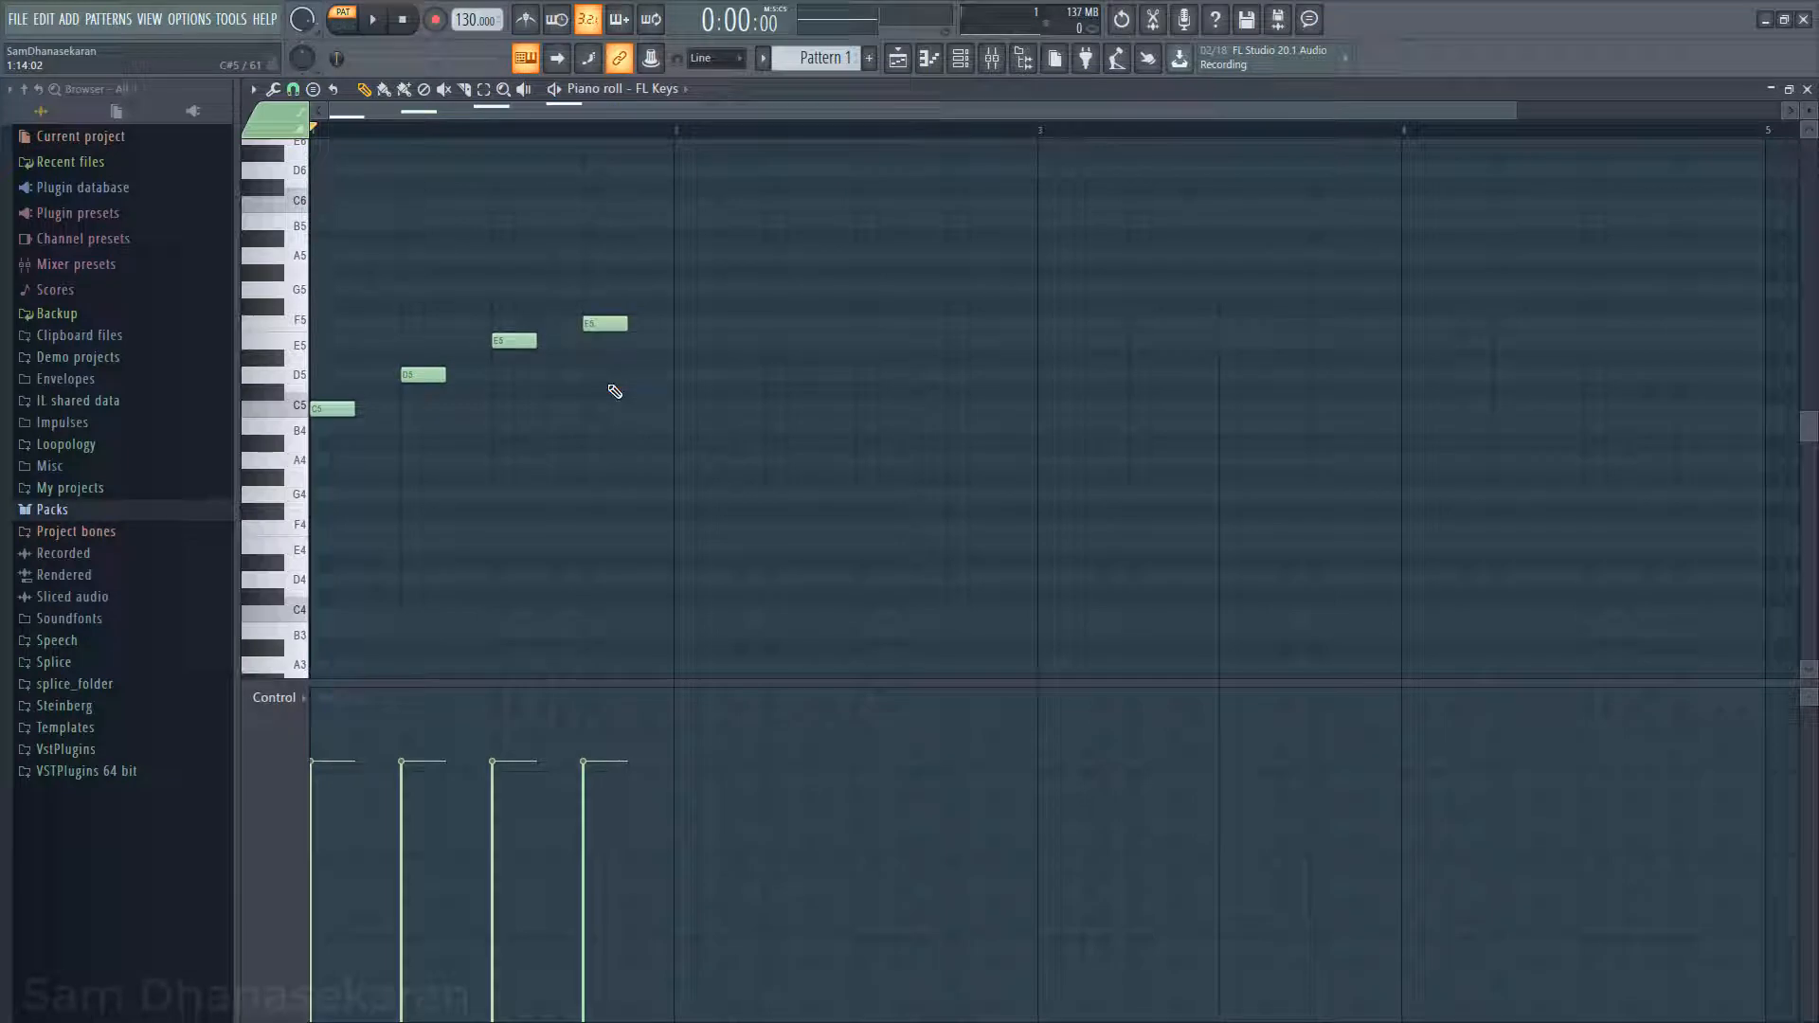
Step: Delete the four drawn notes C5, D5, E5 and F5 from bar 1
{"action": "right_click", "coordinate": [336, 409]}
{"action": "right_click", "coordinate": [423, 375]}
{"action": "right_click", "coordinate": [515, 341]}
{"action": "right_click", "coordinate": [607, 324]}
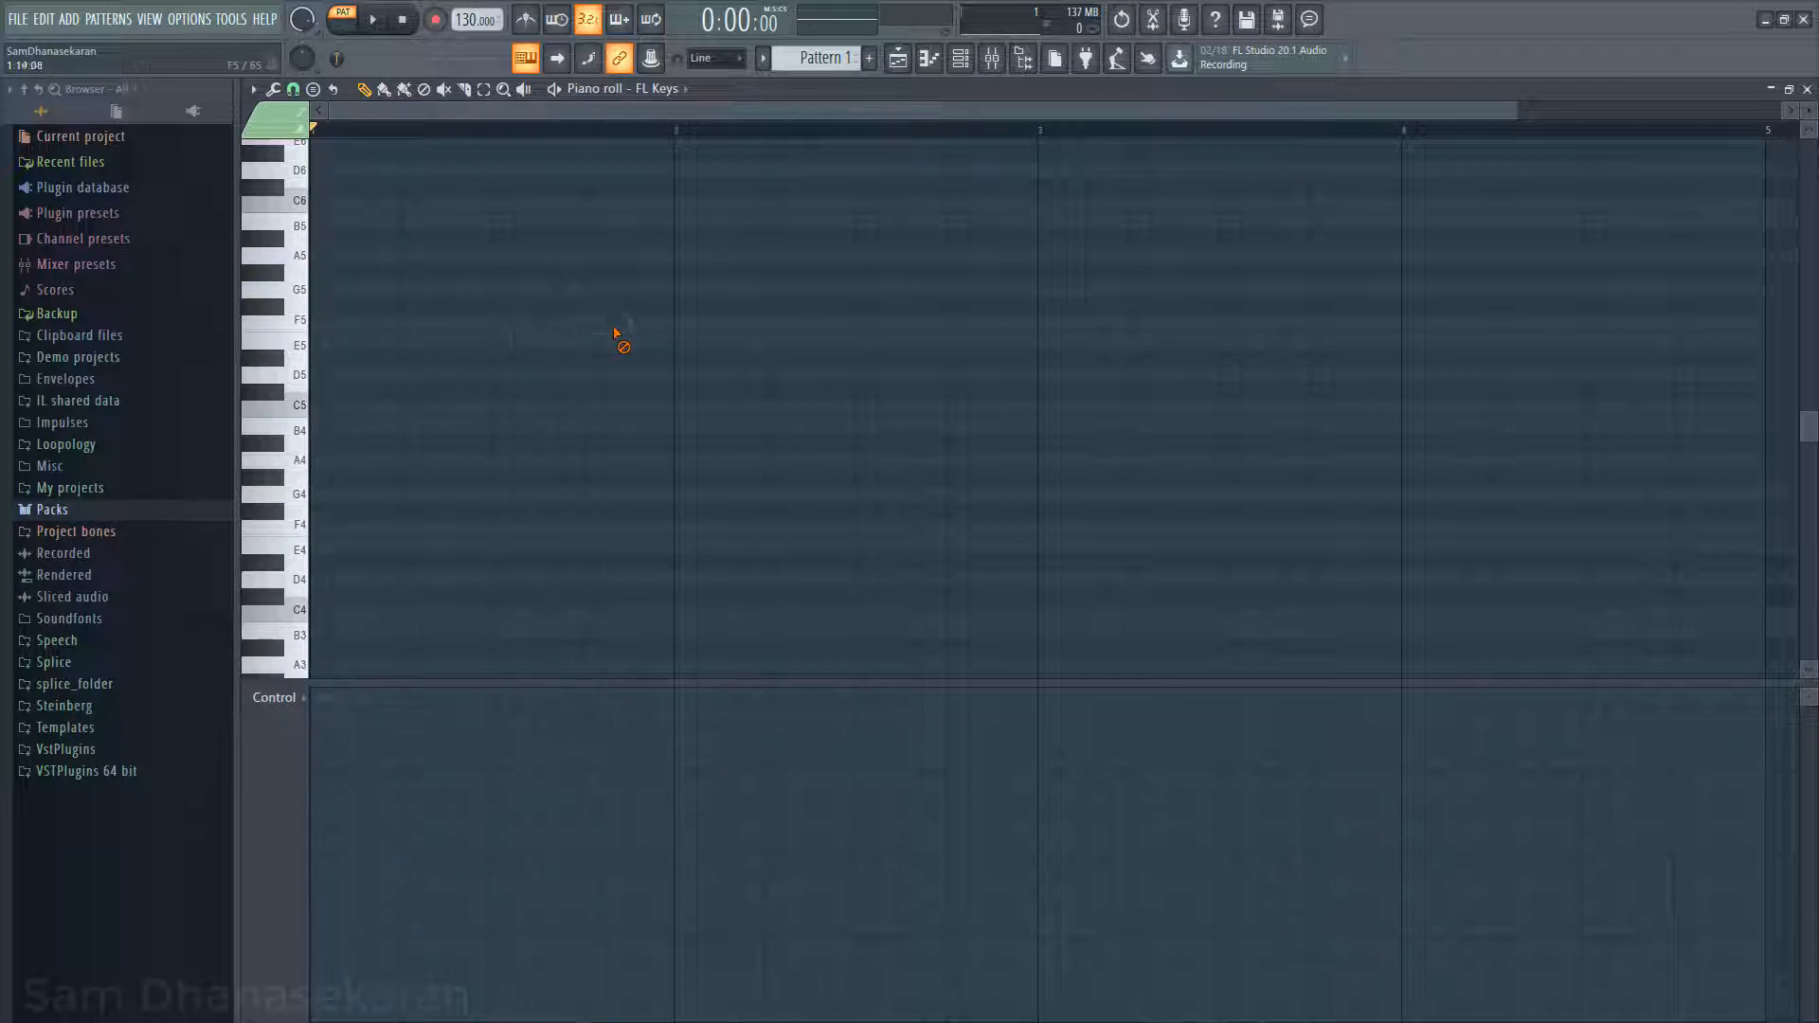
Step: Record notes and automation into the FL Keys pattern, playing C6, D6, E6, F6 twice, and turn recording off
{"action": "left_click", "coordinate": [437, 20]}
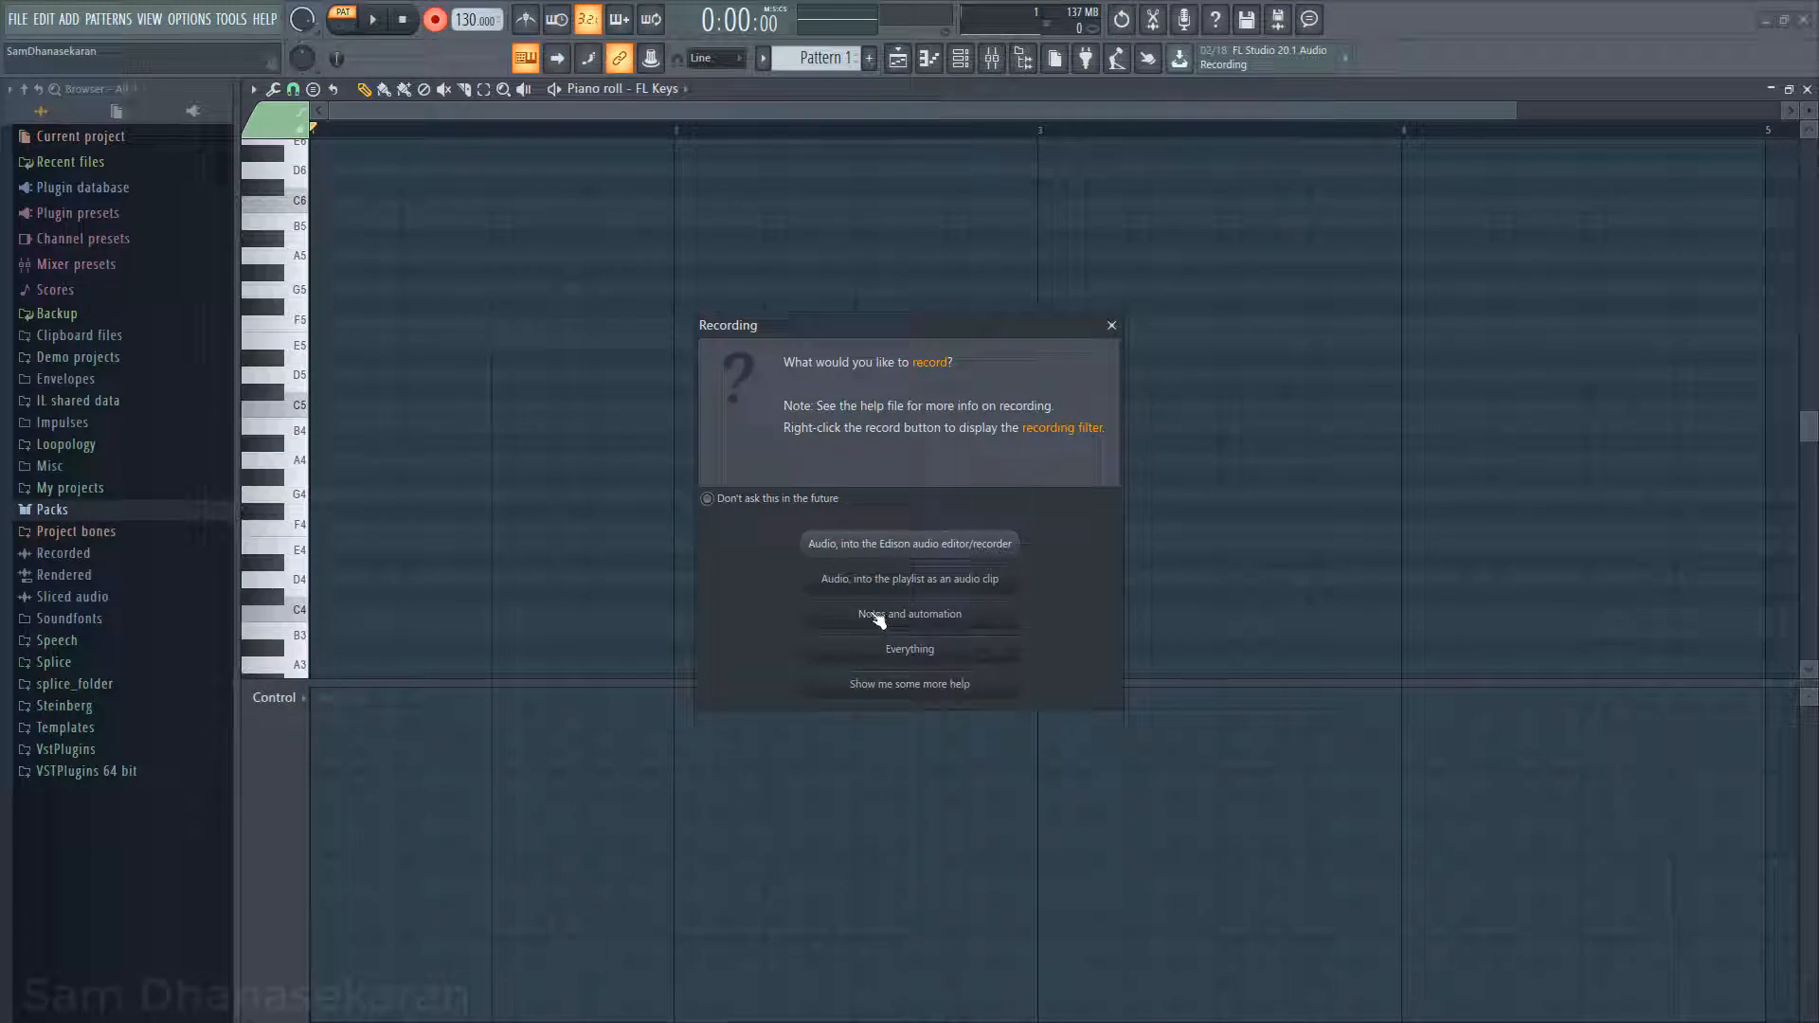
{"action": "left_click", "coordinate": [879, 616]}
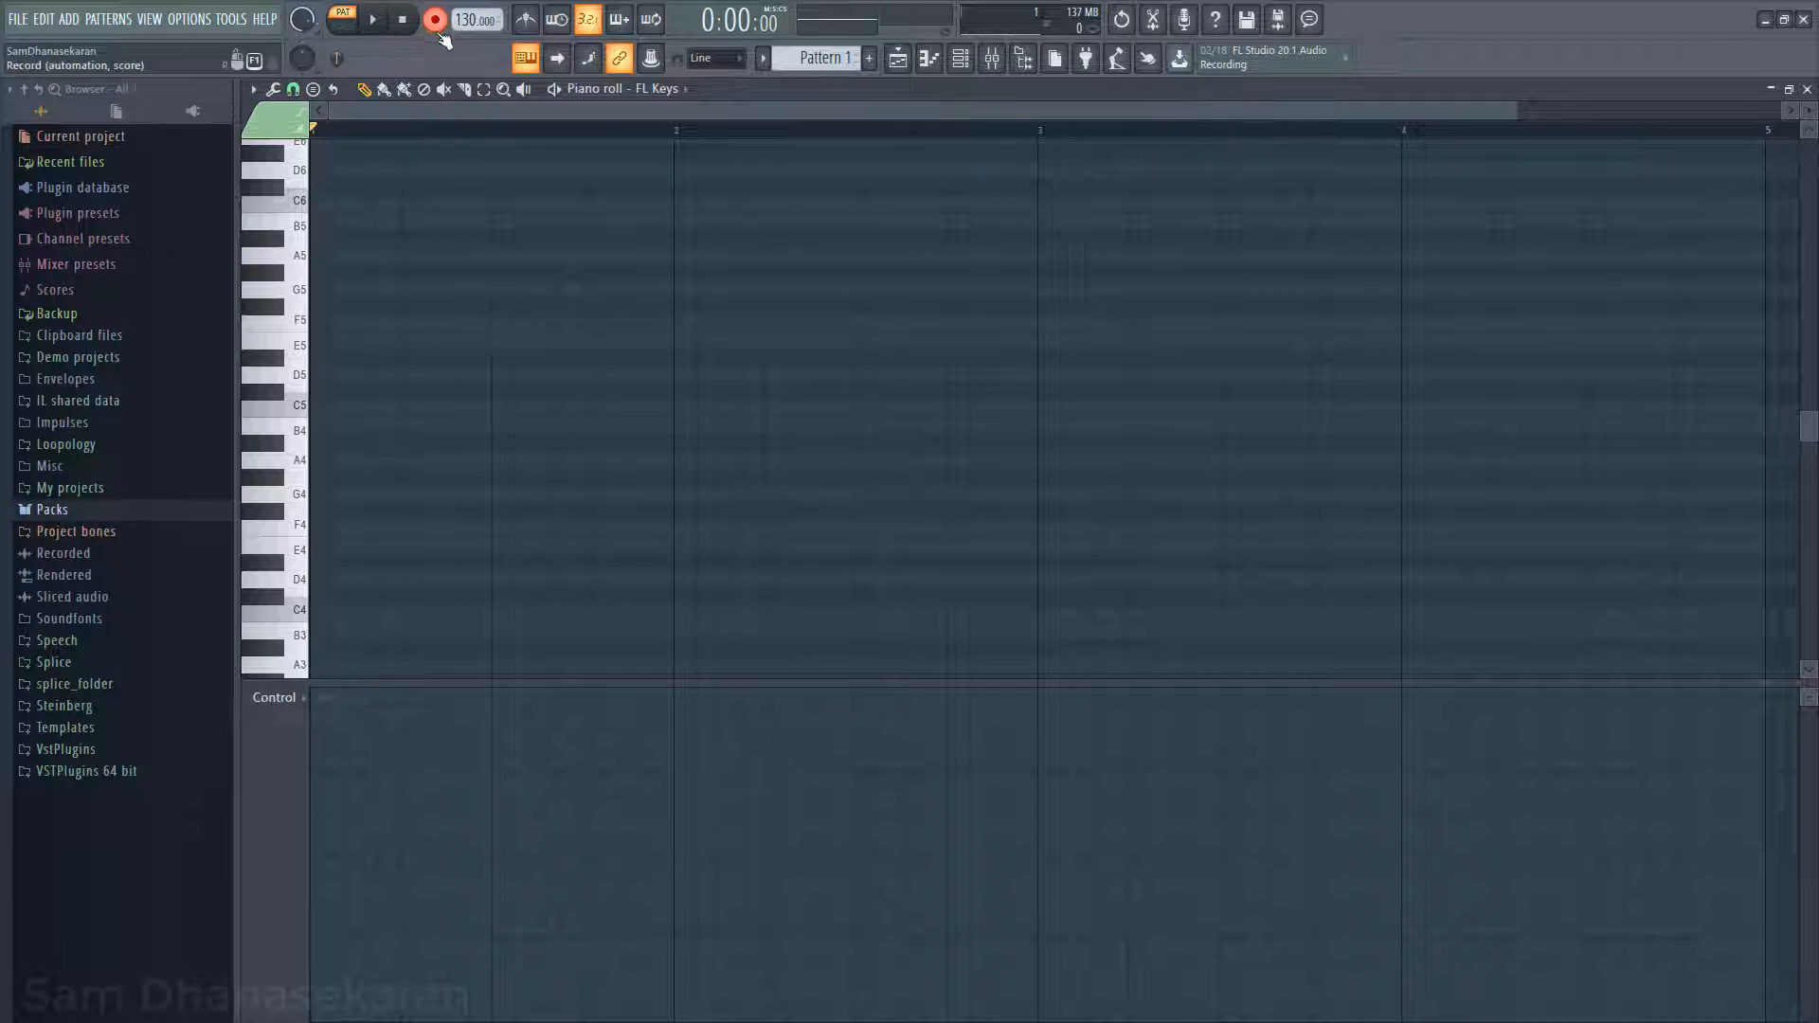
{"action": "left_click", "coordinate": [372, 22]}
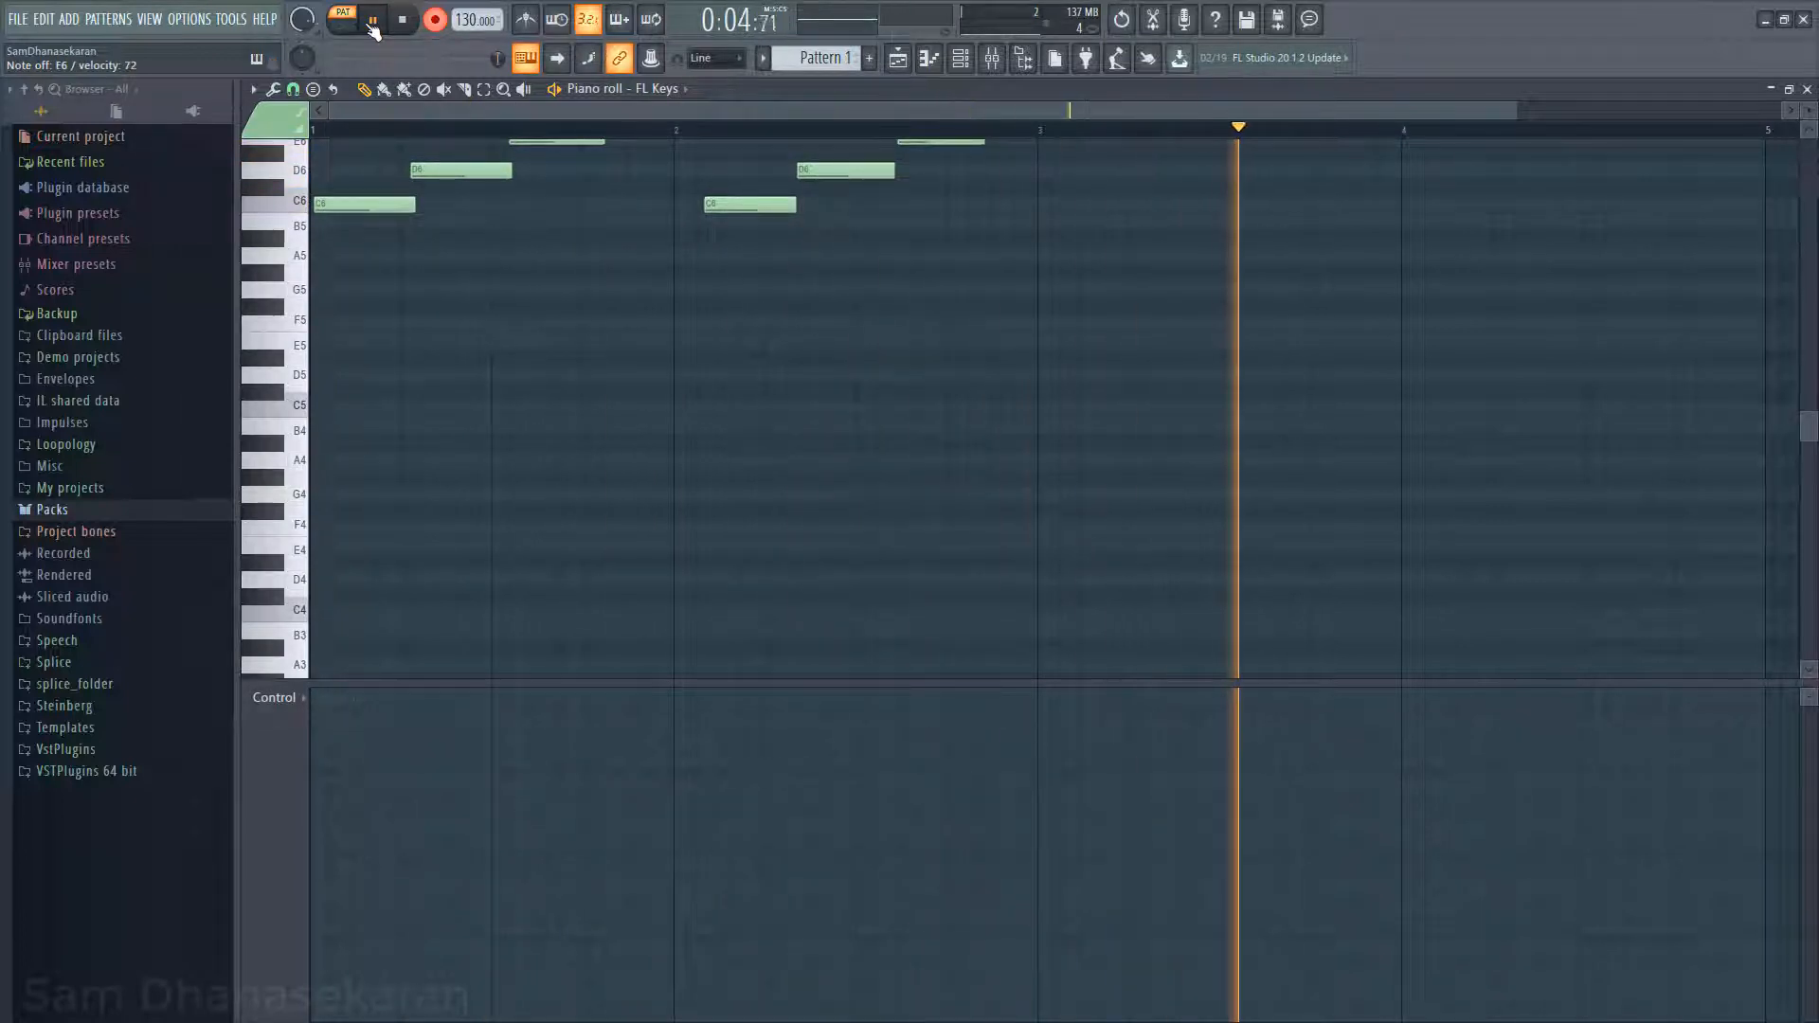
{"action": "left_click", "coordinate": [373, 21]}
{"action": "scroll", "coordinate": [939, 379], "scroll_direction": "up", "scroll_amount": 3}
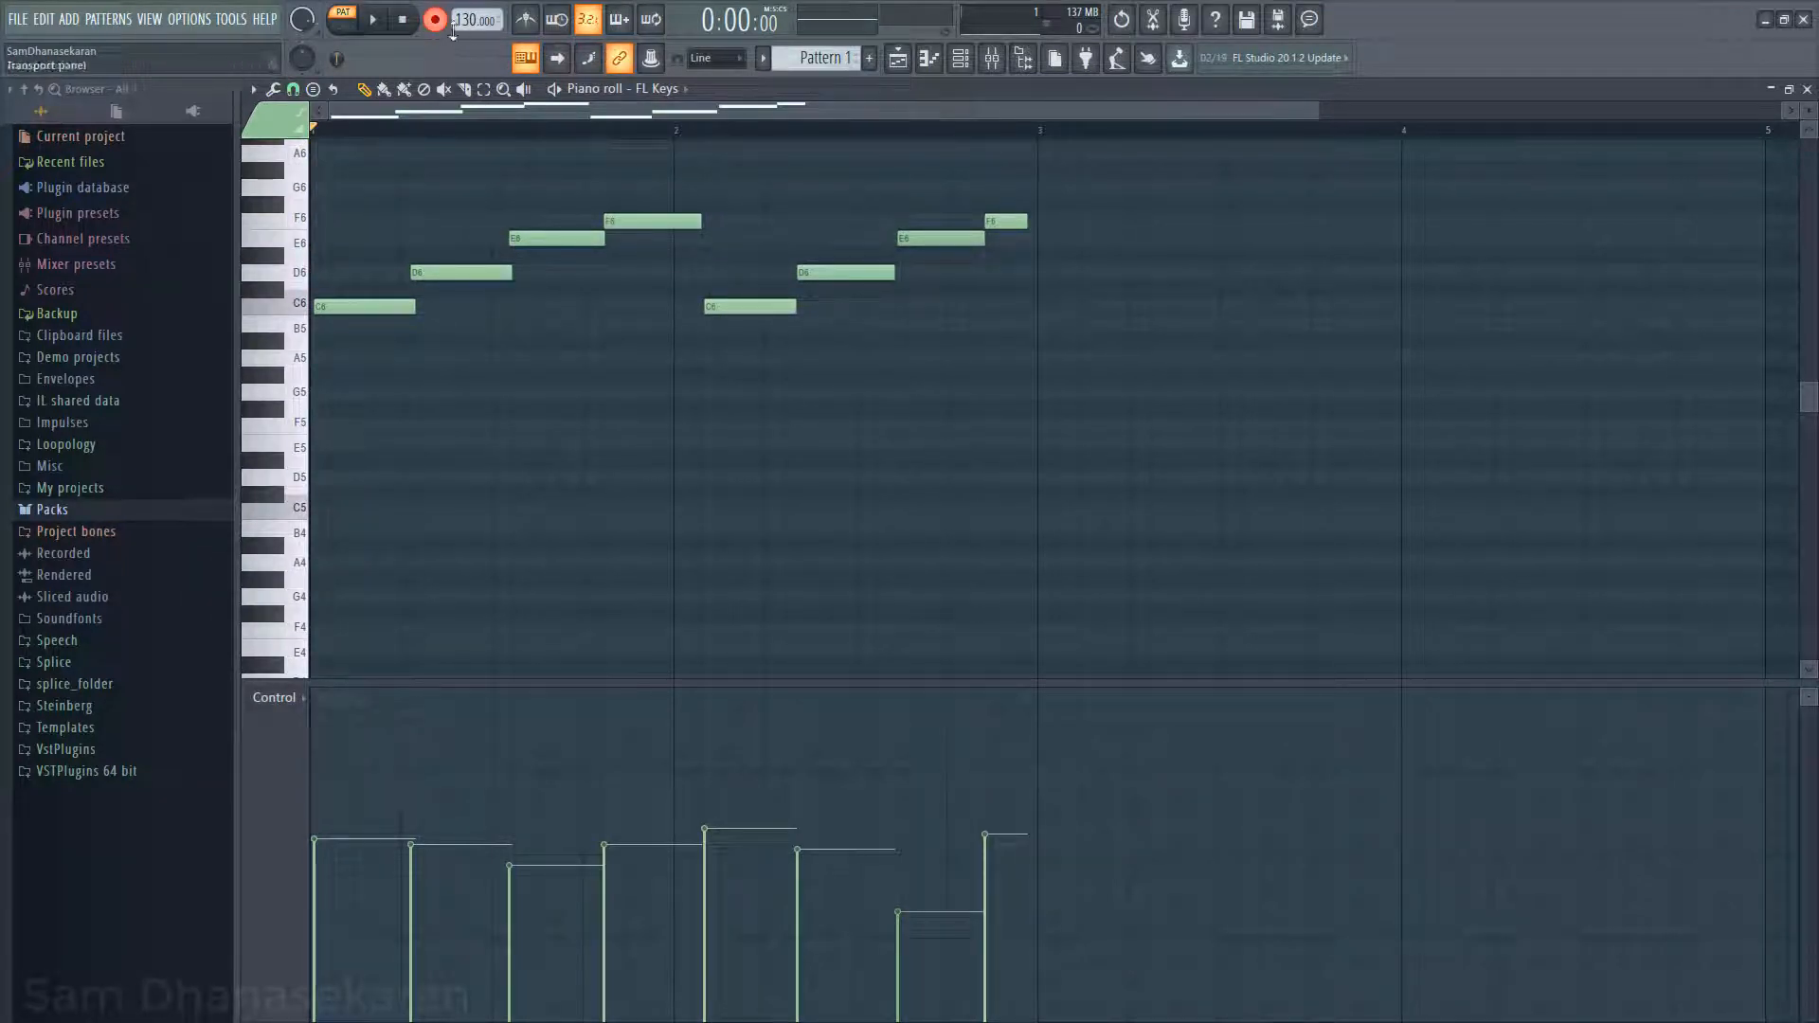
{"action": "left_click", "coordinate": [437, 21]}
Step: Shift the first recorded C6 note to the start of bar 1 and the first D6 note slightly earlier, toward beat 2
{"action": "scroll", "coordinate": [513, 401], "scroll_direction": "up", "scroll_amount": 1}
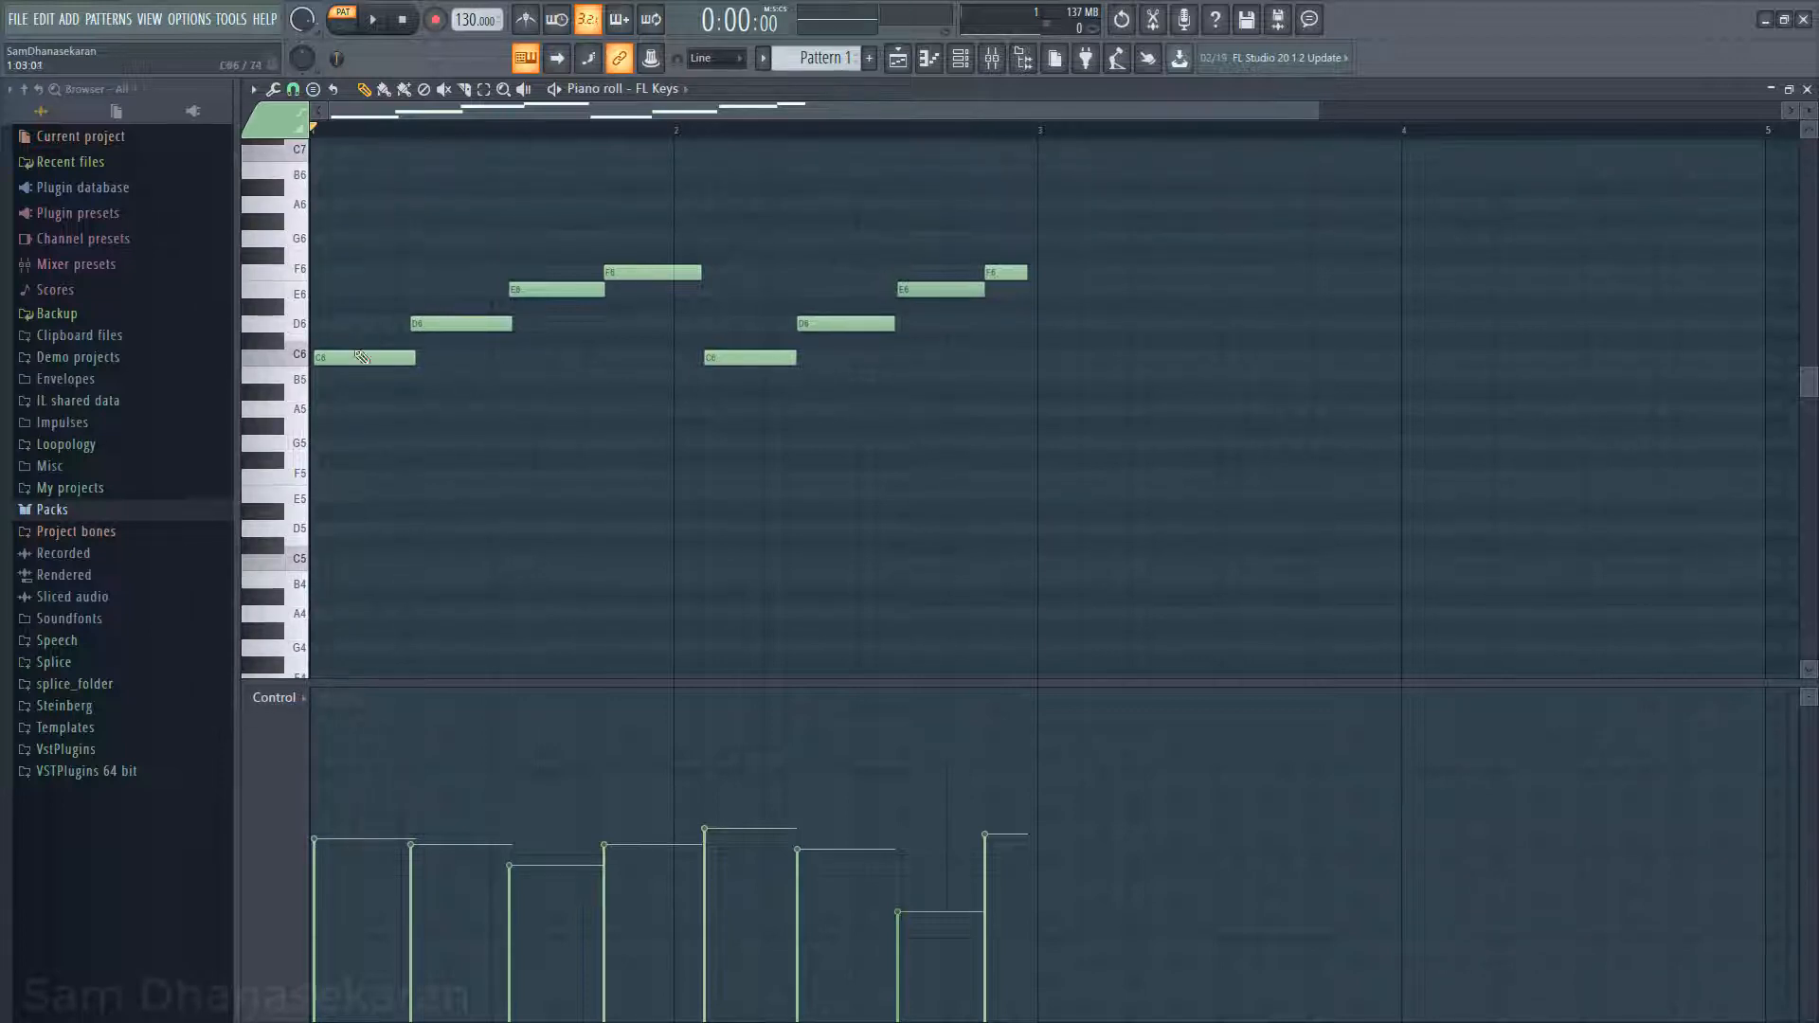
{"action": "left_click_drag", "start_coordinate": [358, 359], "coordinate": [340, 360]}
{"action": "mouse_move", "coordinate": [484, 323]}
{"action": "left_mouse_down"}
{"action": "mouse_move", "coordinate": [454, 327]}
{"action": "mouse_move", "coordinate": [471, 325]}
{"action": "left_mouse_up"}
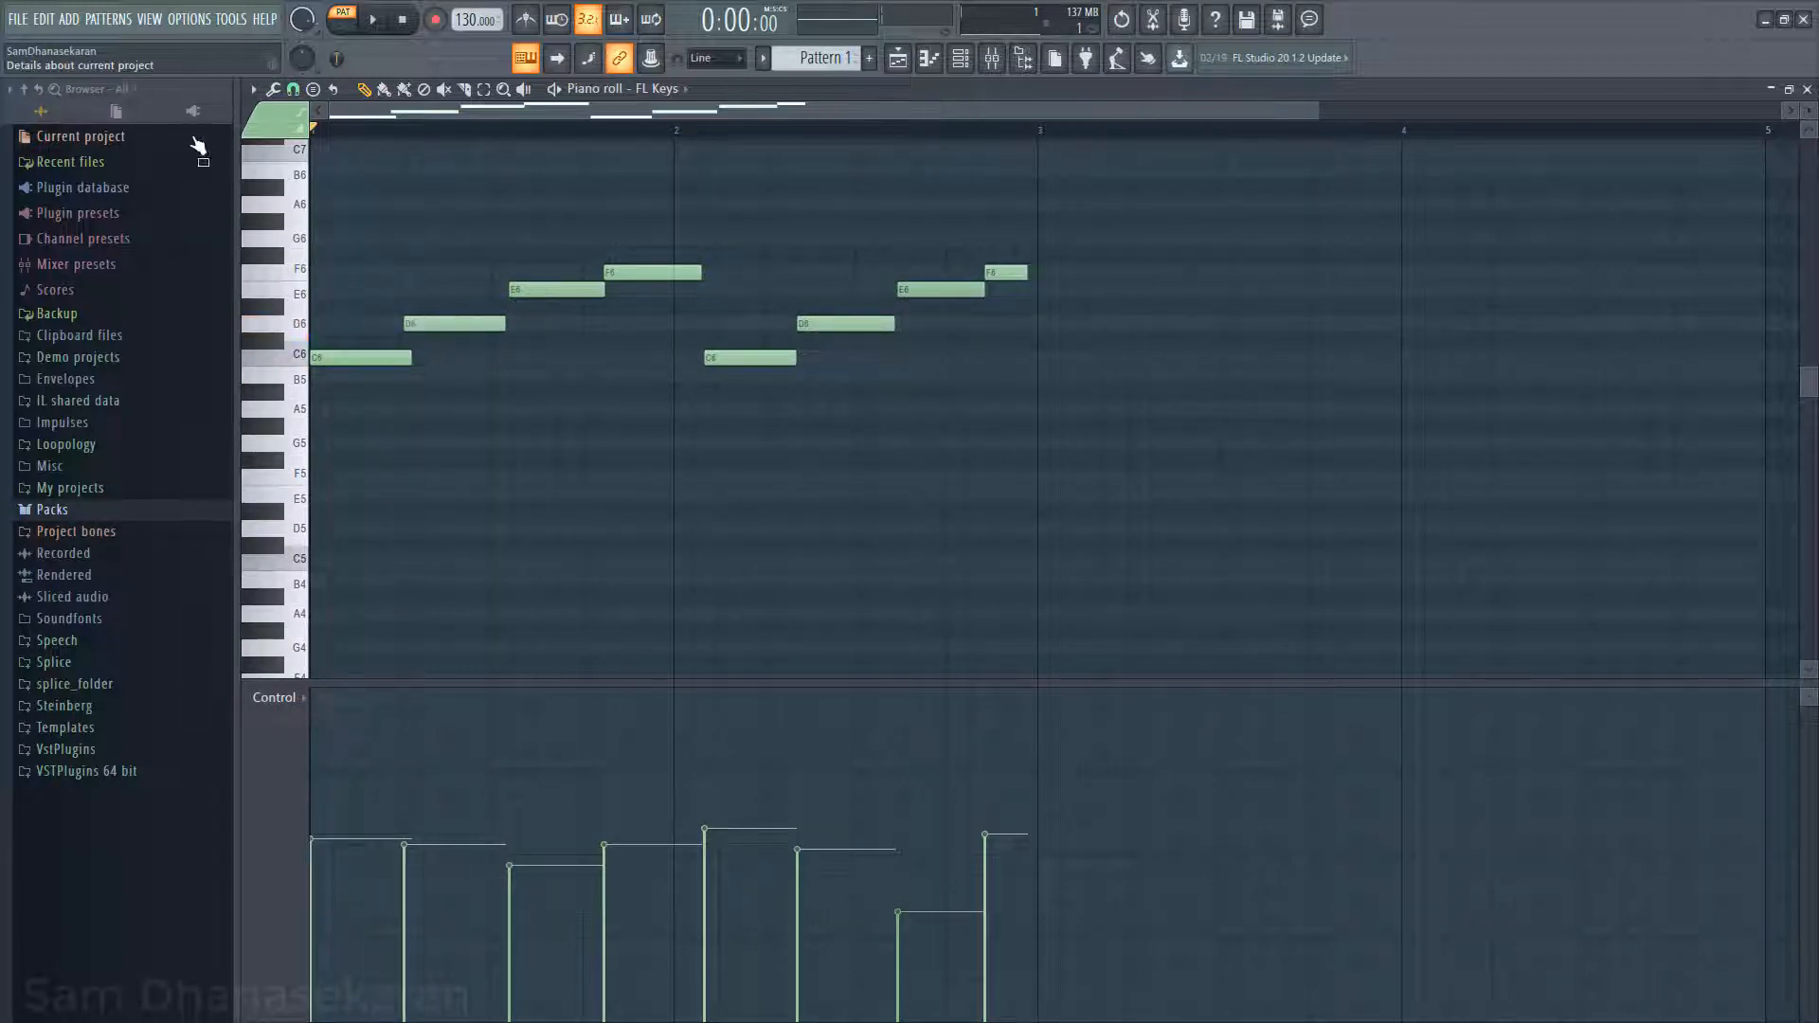
Step: Apply Quick quantize start times to the recorded FL Keys notes
{"action": "left_click", "coordinate": [253, 89]}
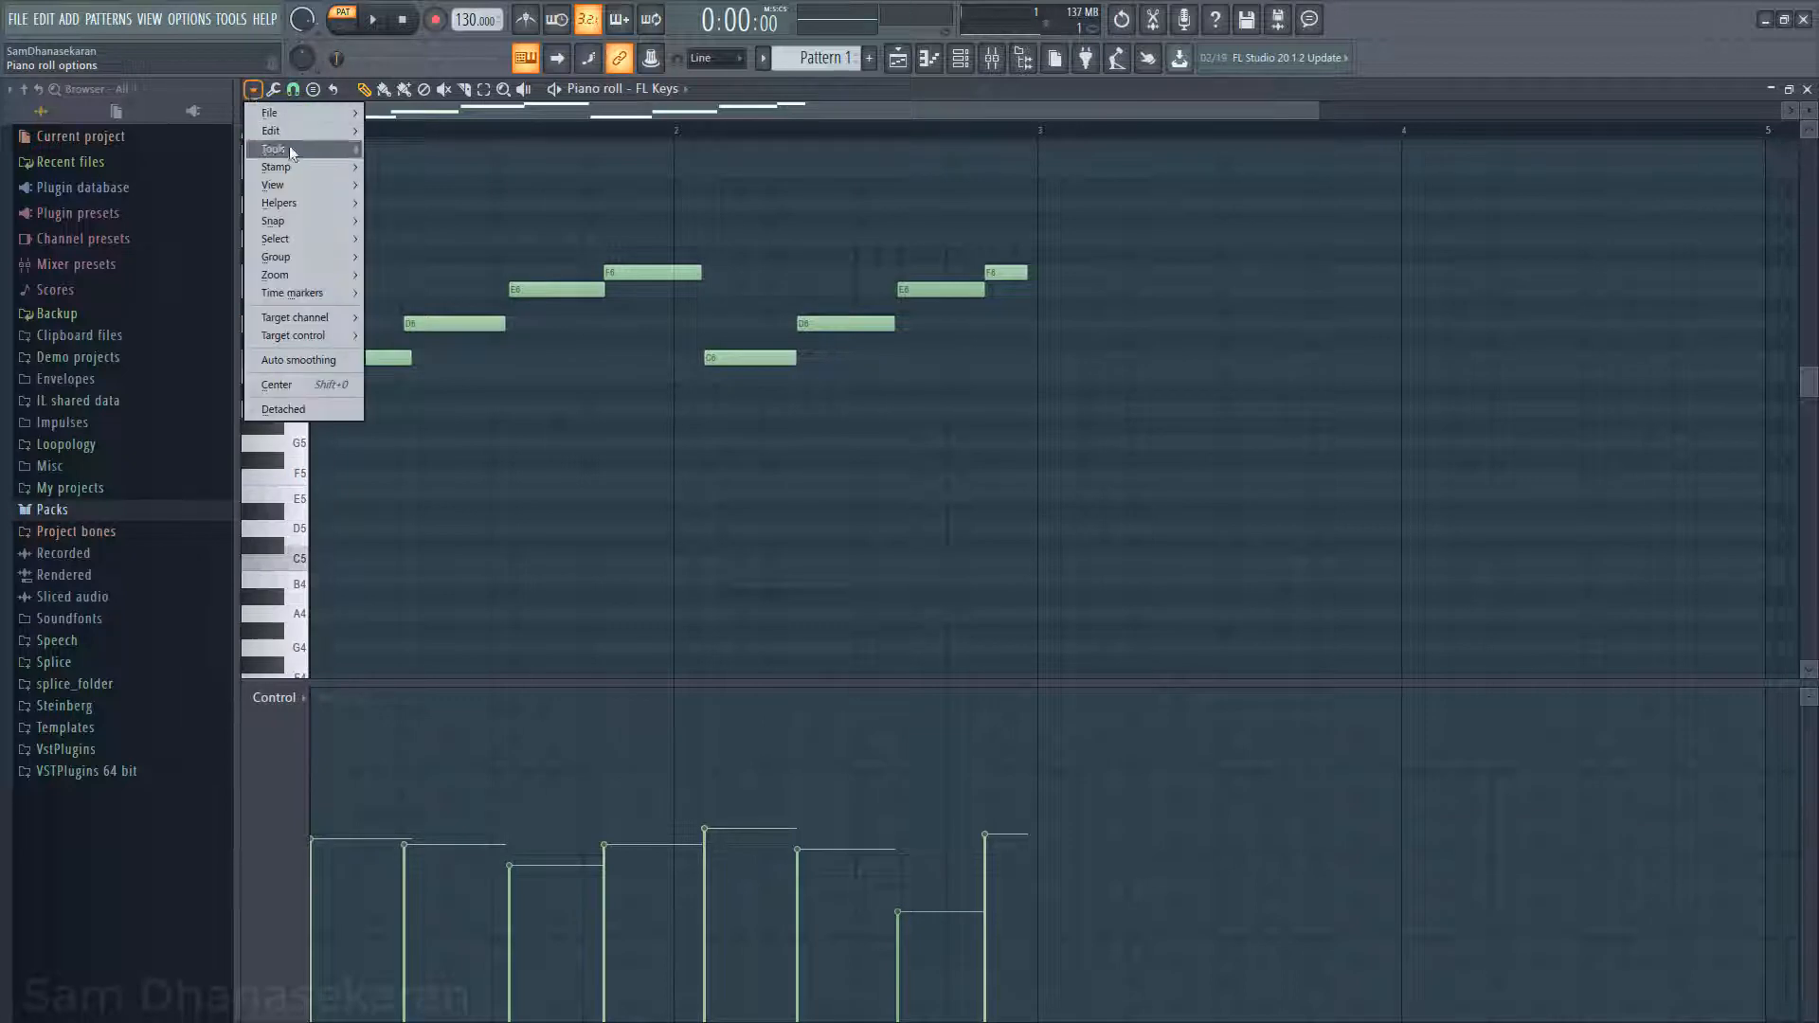
{"action": "mouse_move", "coordinate": [292, 149]}
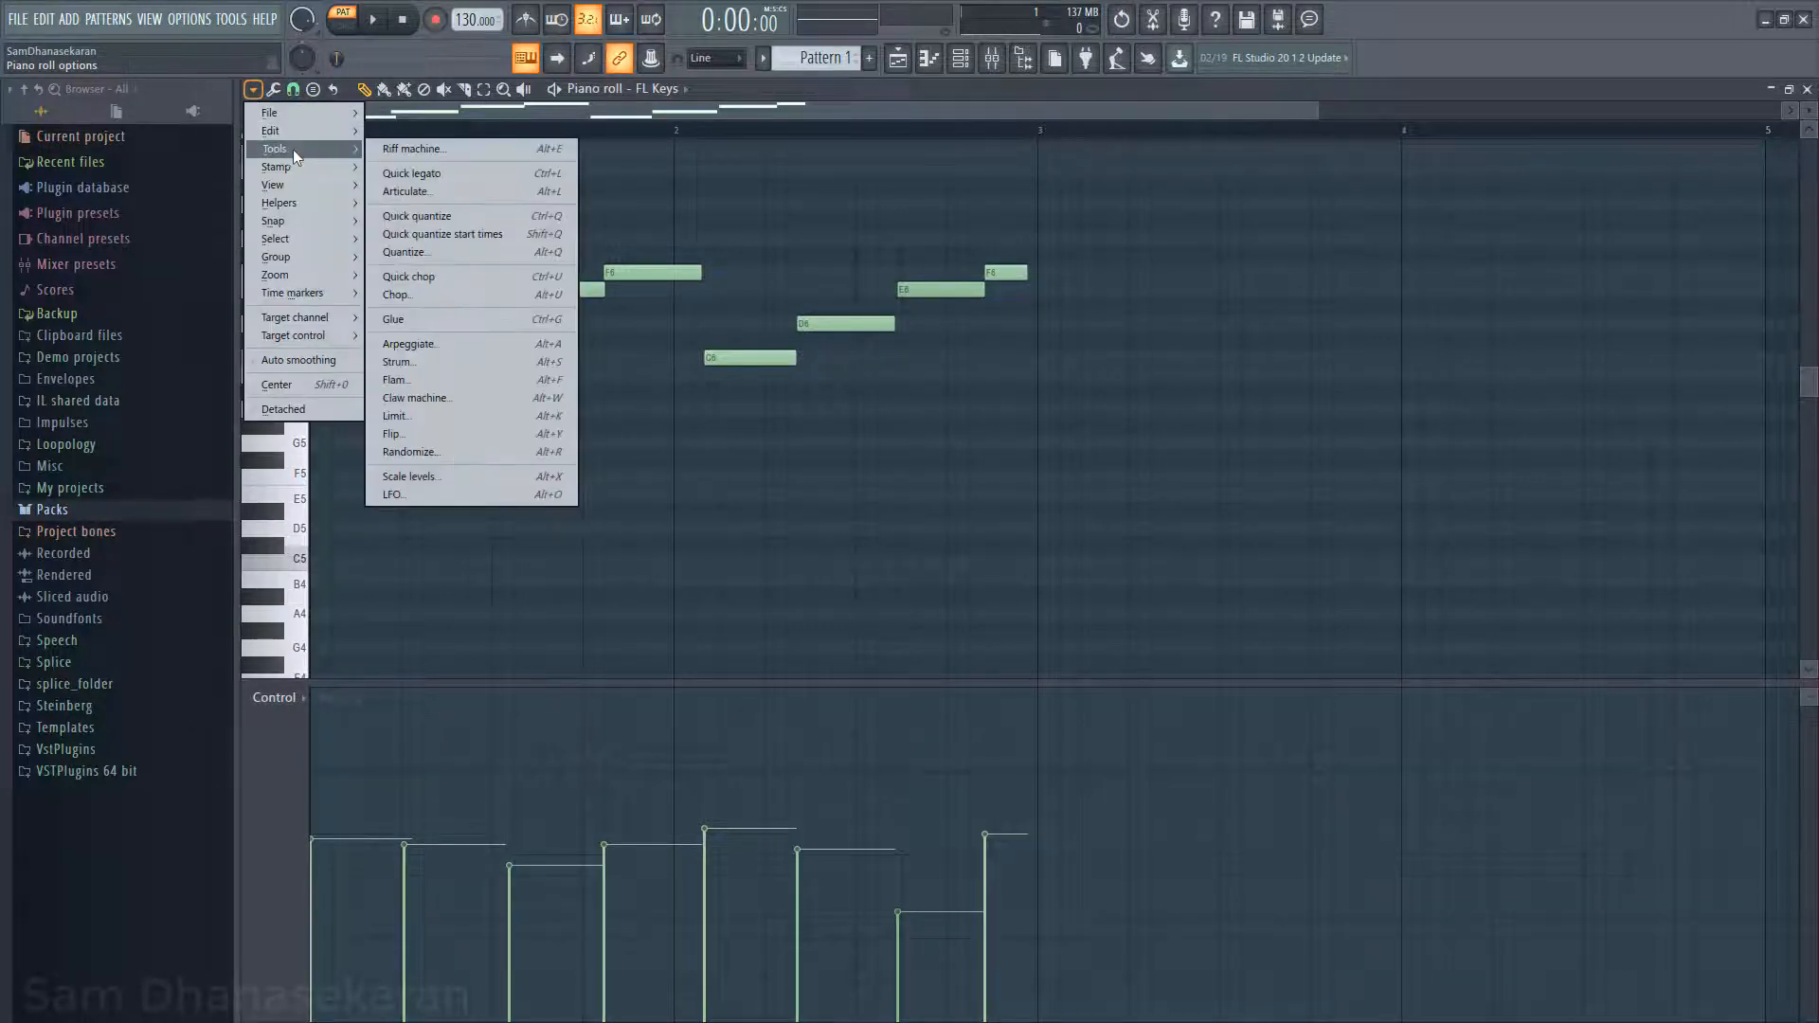
{"action": "left_click", "coordinate": [469, 234]}
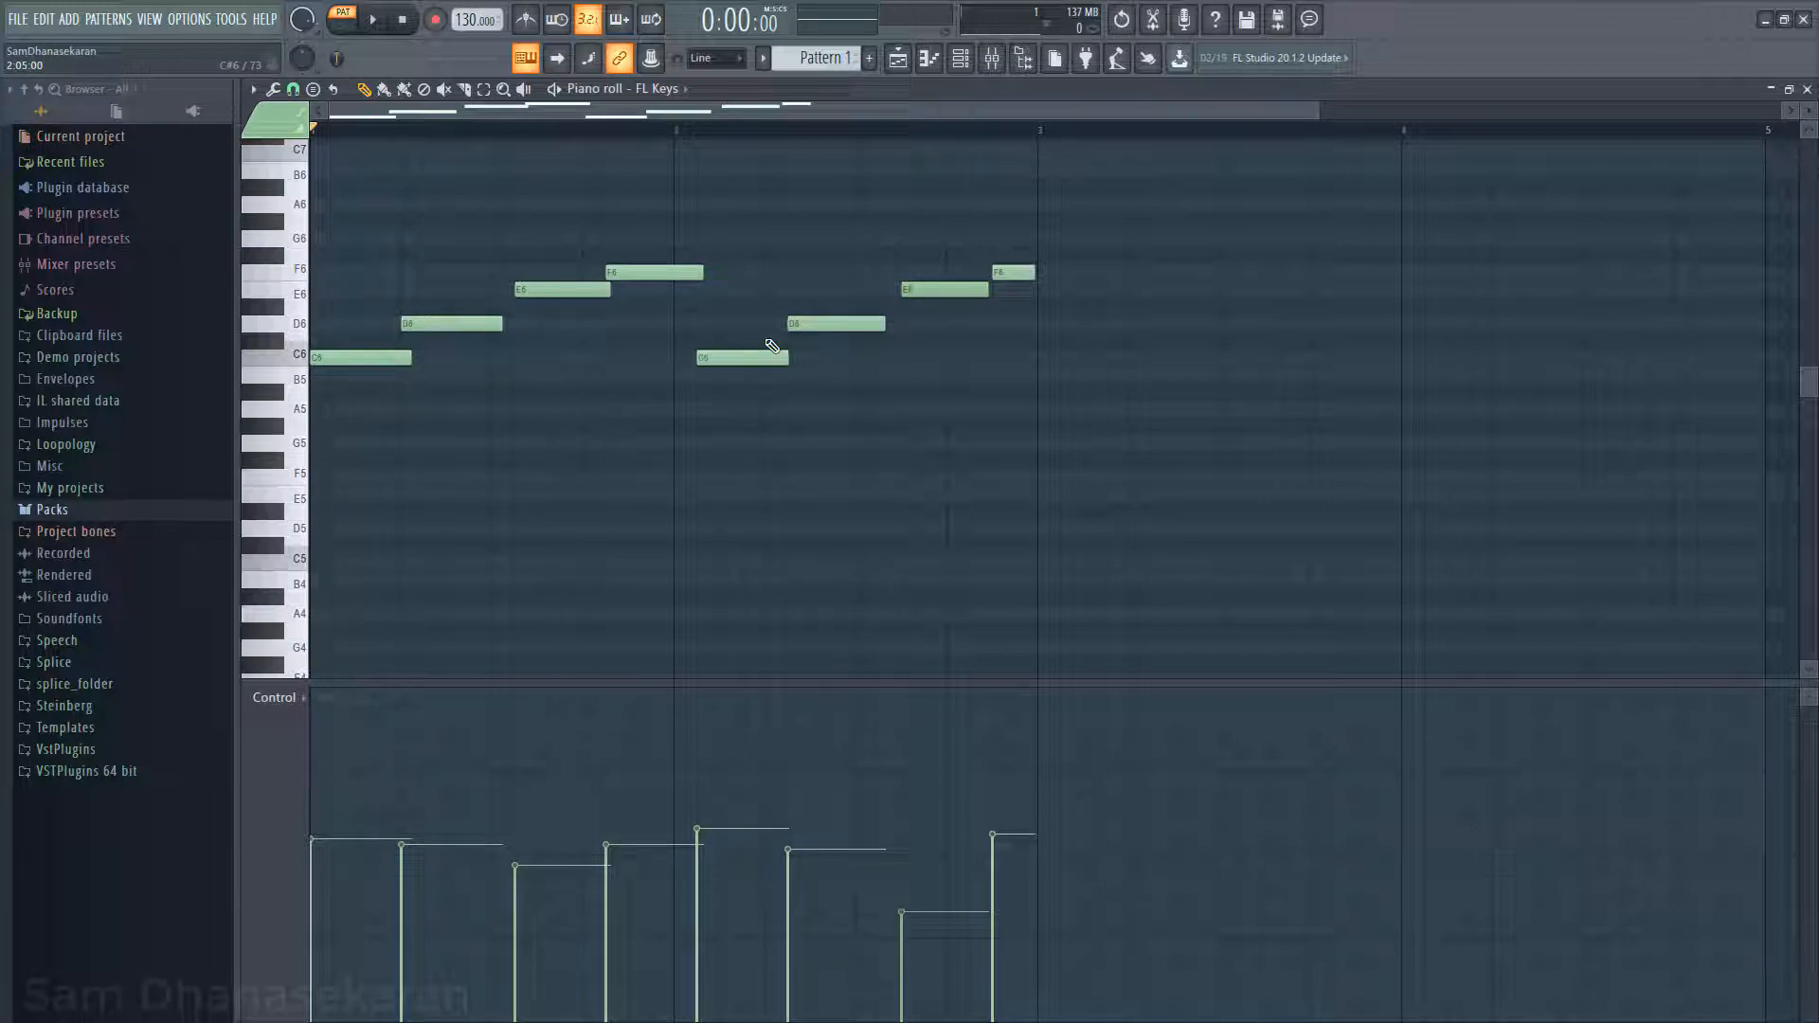
Step: Add a BooBass channel to the channel rack and route it to mixer track 6
{"action": "left_click", "coordinate": [960, 58]}
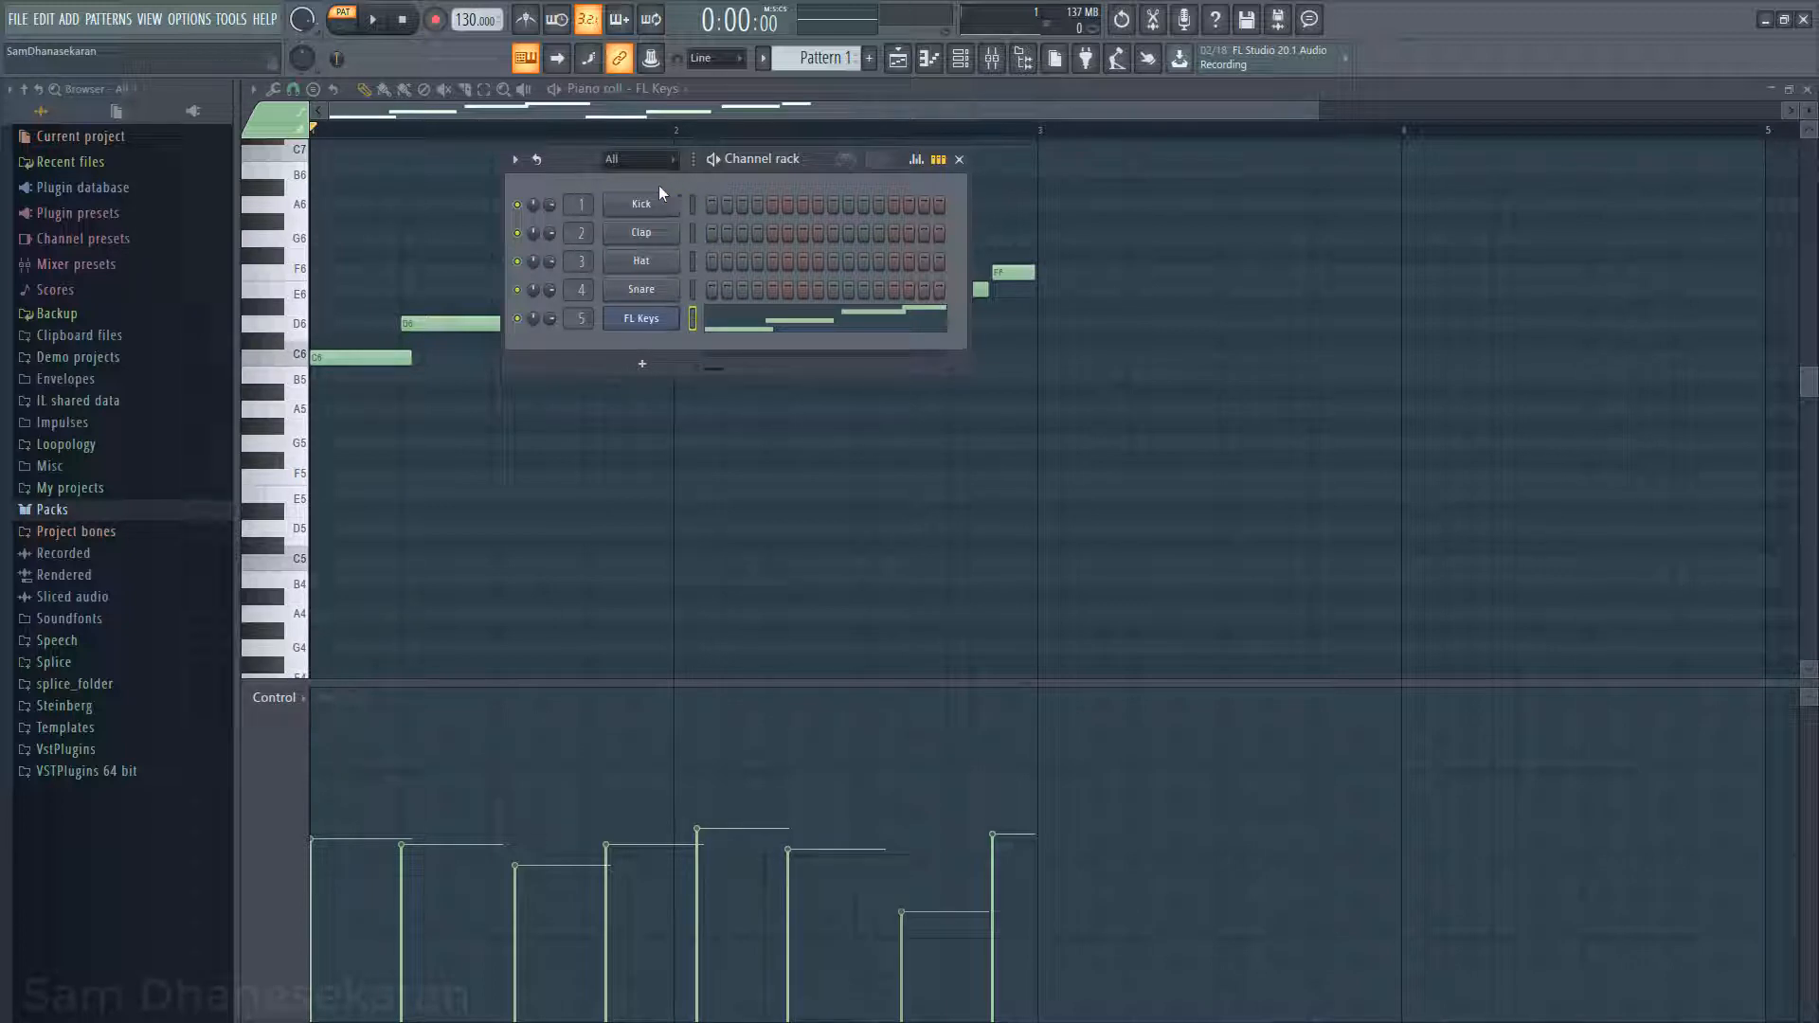
{"action": "left_click", "coordinate": [644, 365]}
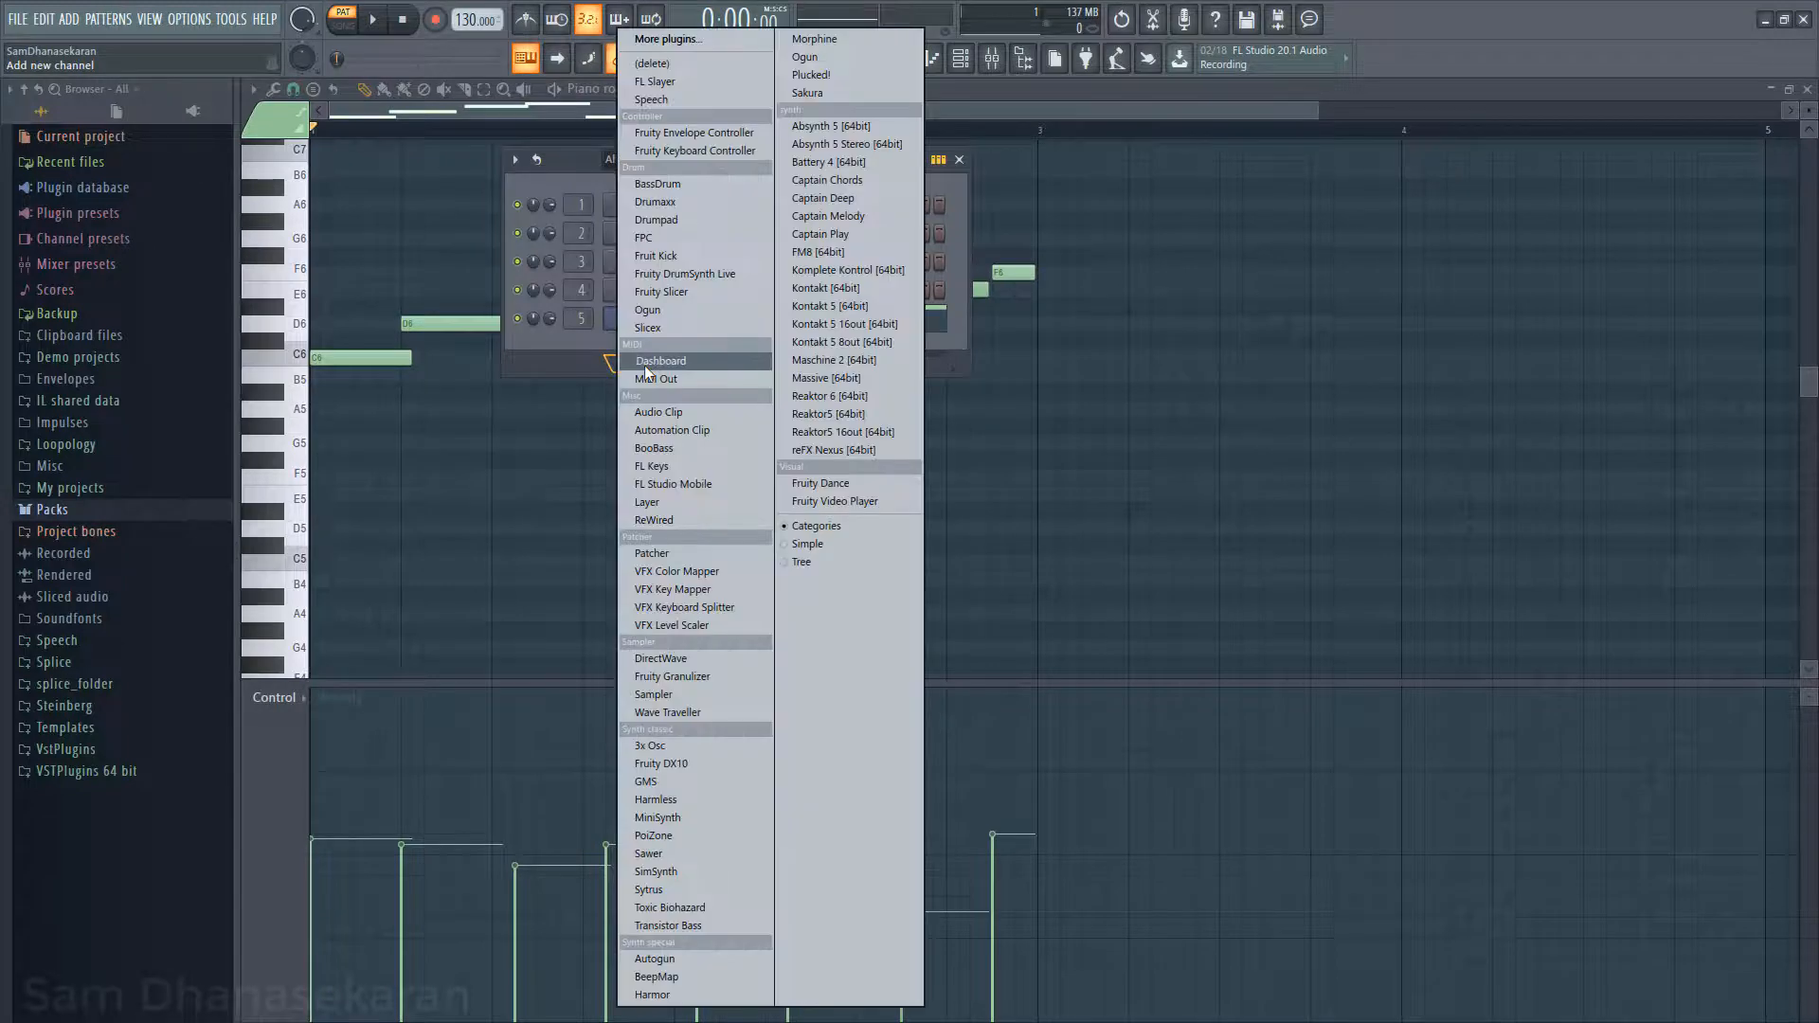
{"action": "left_click", "coordinate": [667, 447]}
{"action": "left_click", "coordinate": [825, 163]}
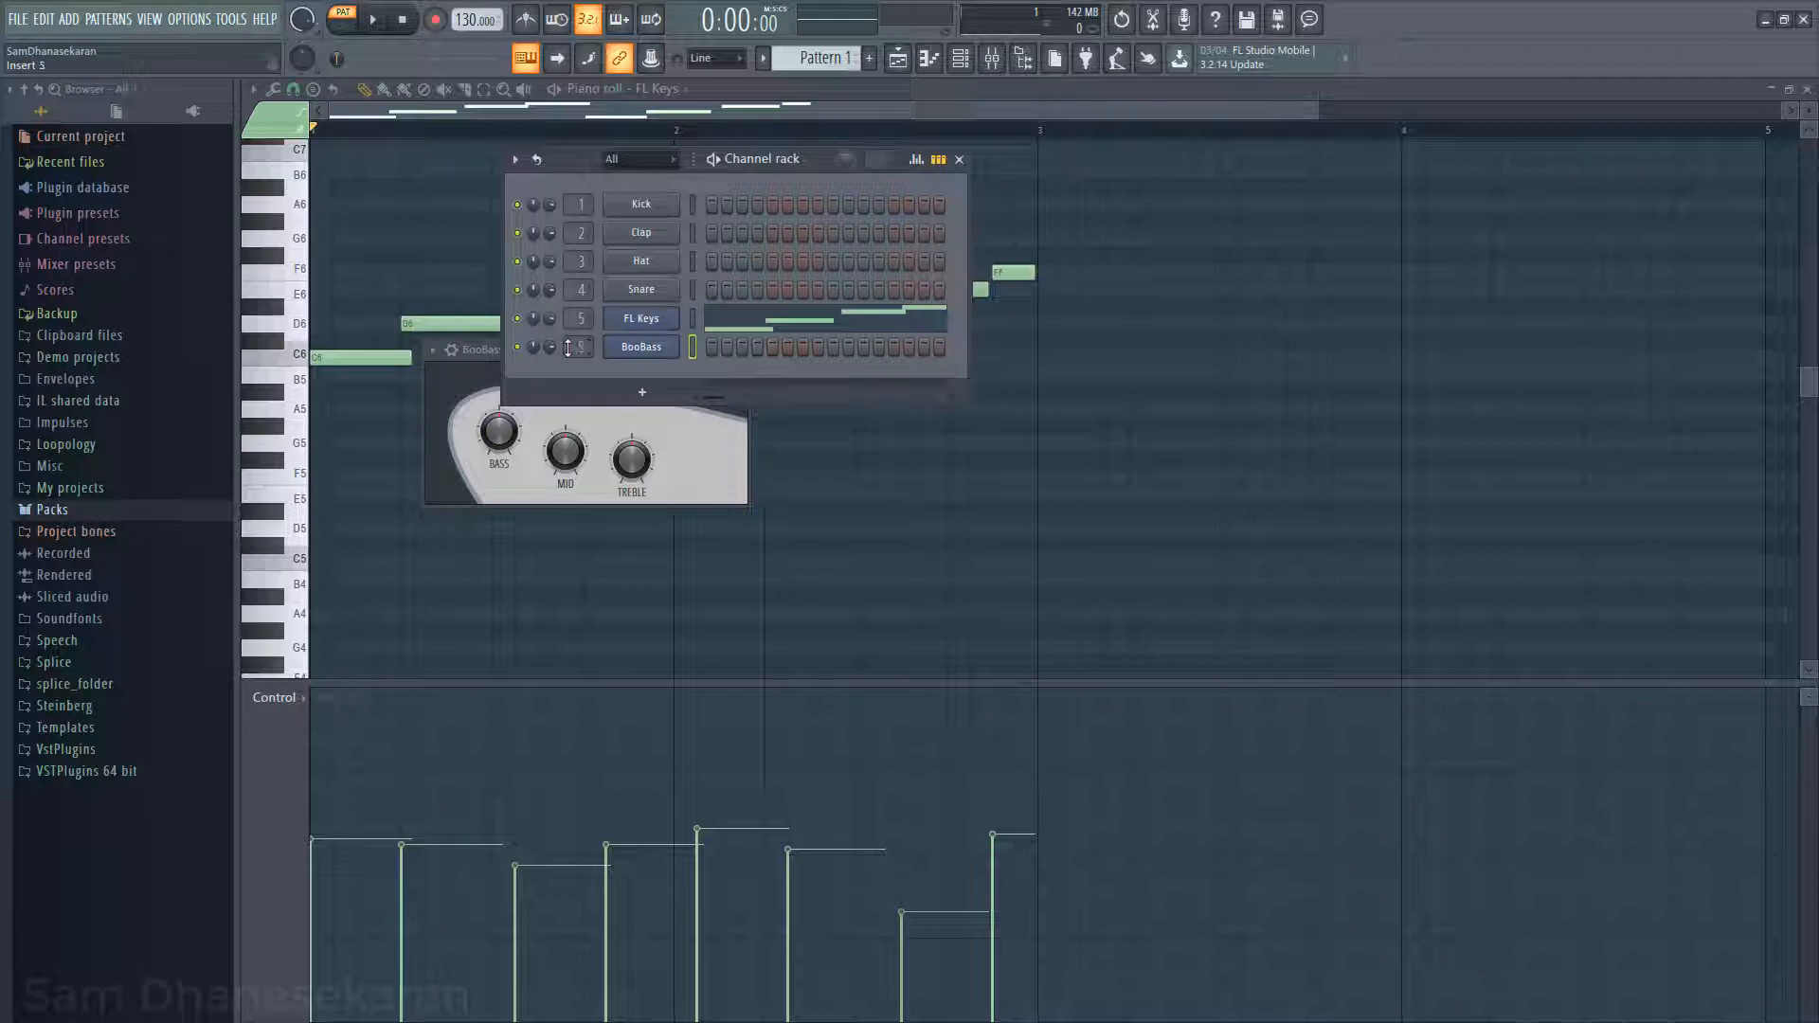
Step: Write the BooBass notes C5, D5, E5, C5 twice across bars 1 and 2 of Pattern 1 and play the pattern
{"action": "right_click", "coordinate": [693, 343]}
{"action": "left_click", "coordinate": [712, 349]}
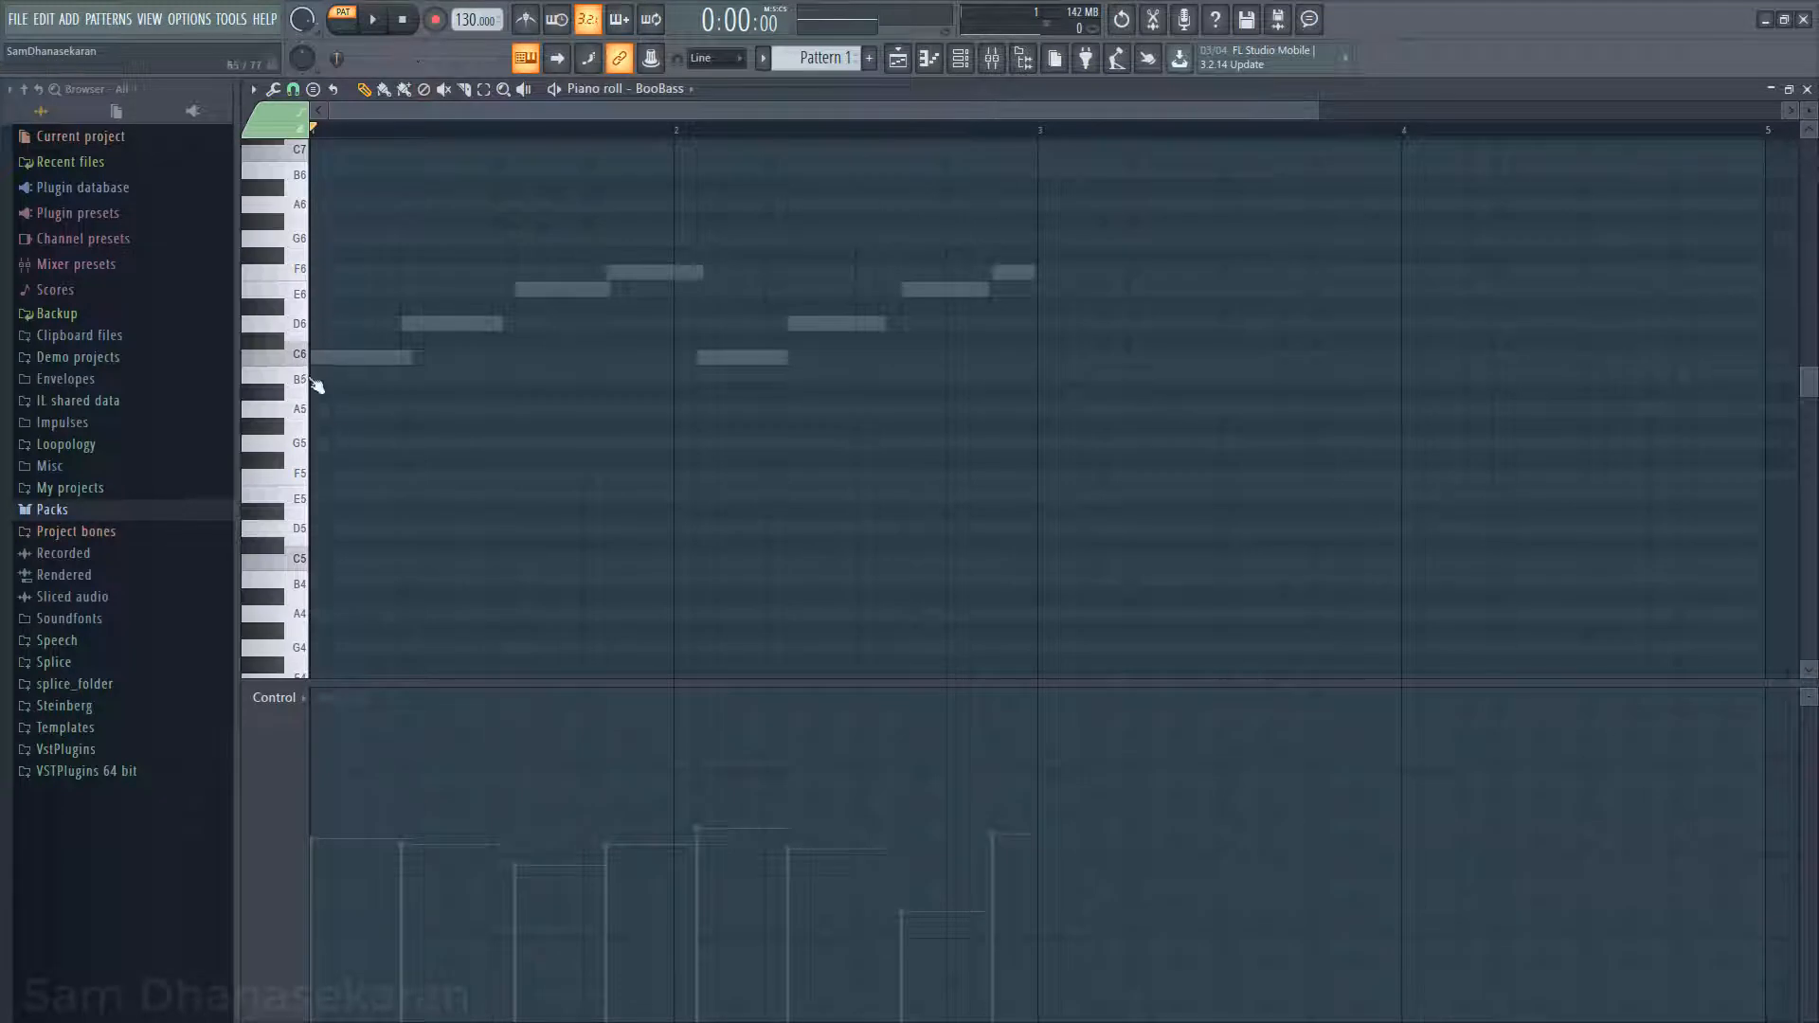
{"action": "scroll", "coordinate": [327, 398], "scroll_direction": "down", "scroll_amount": 3}
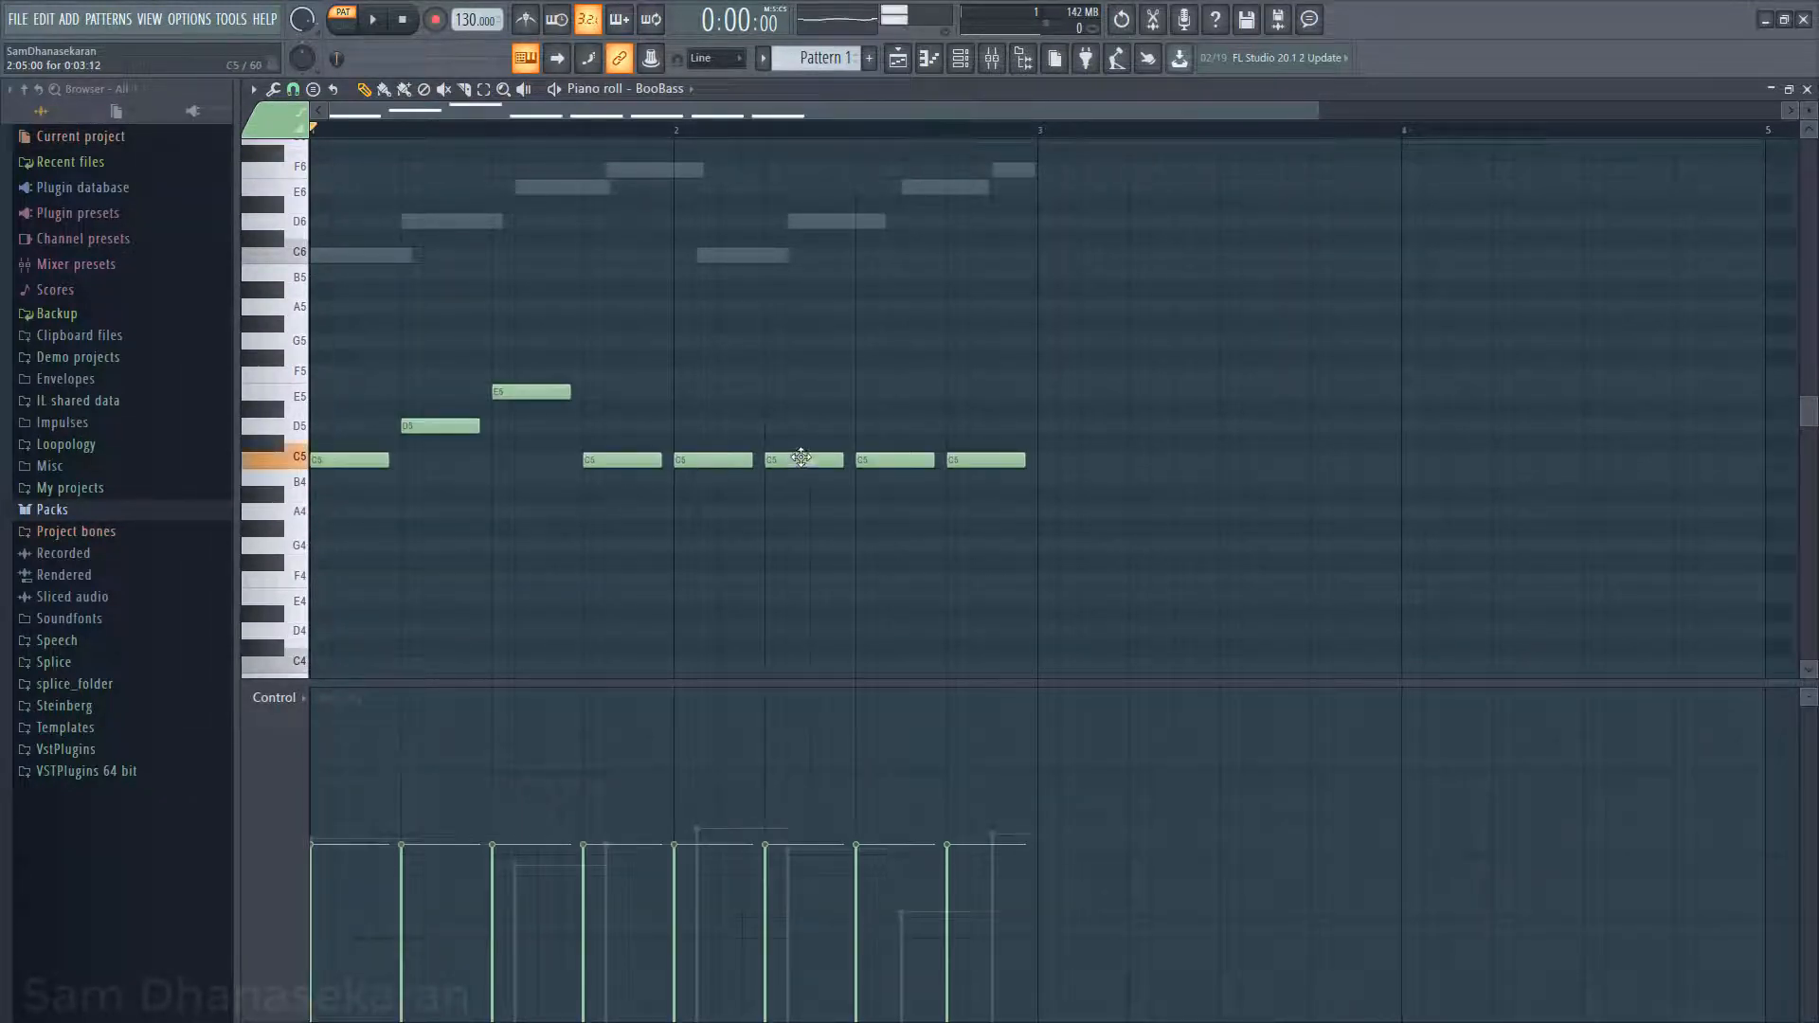
{"action": "left_click_drag", "start_coordinate": [801, 458], "coordinate": [894, 392]}
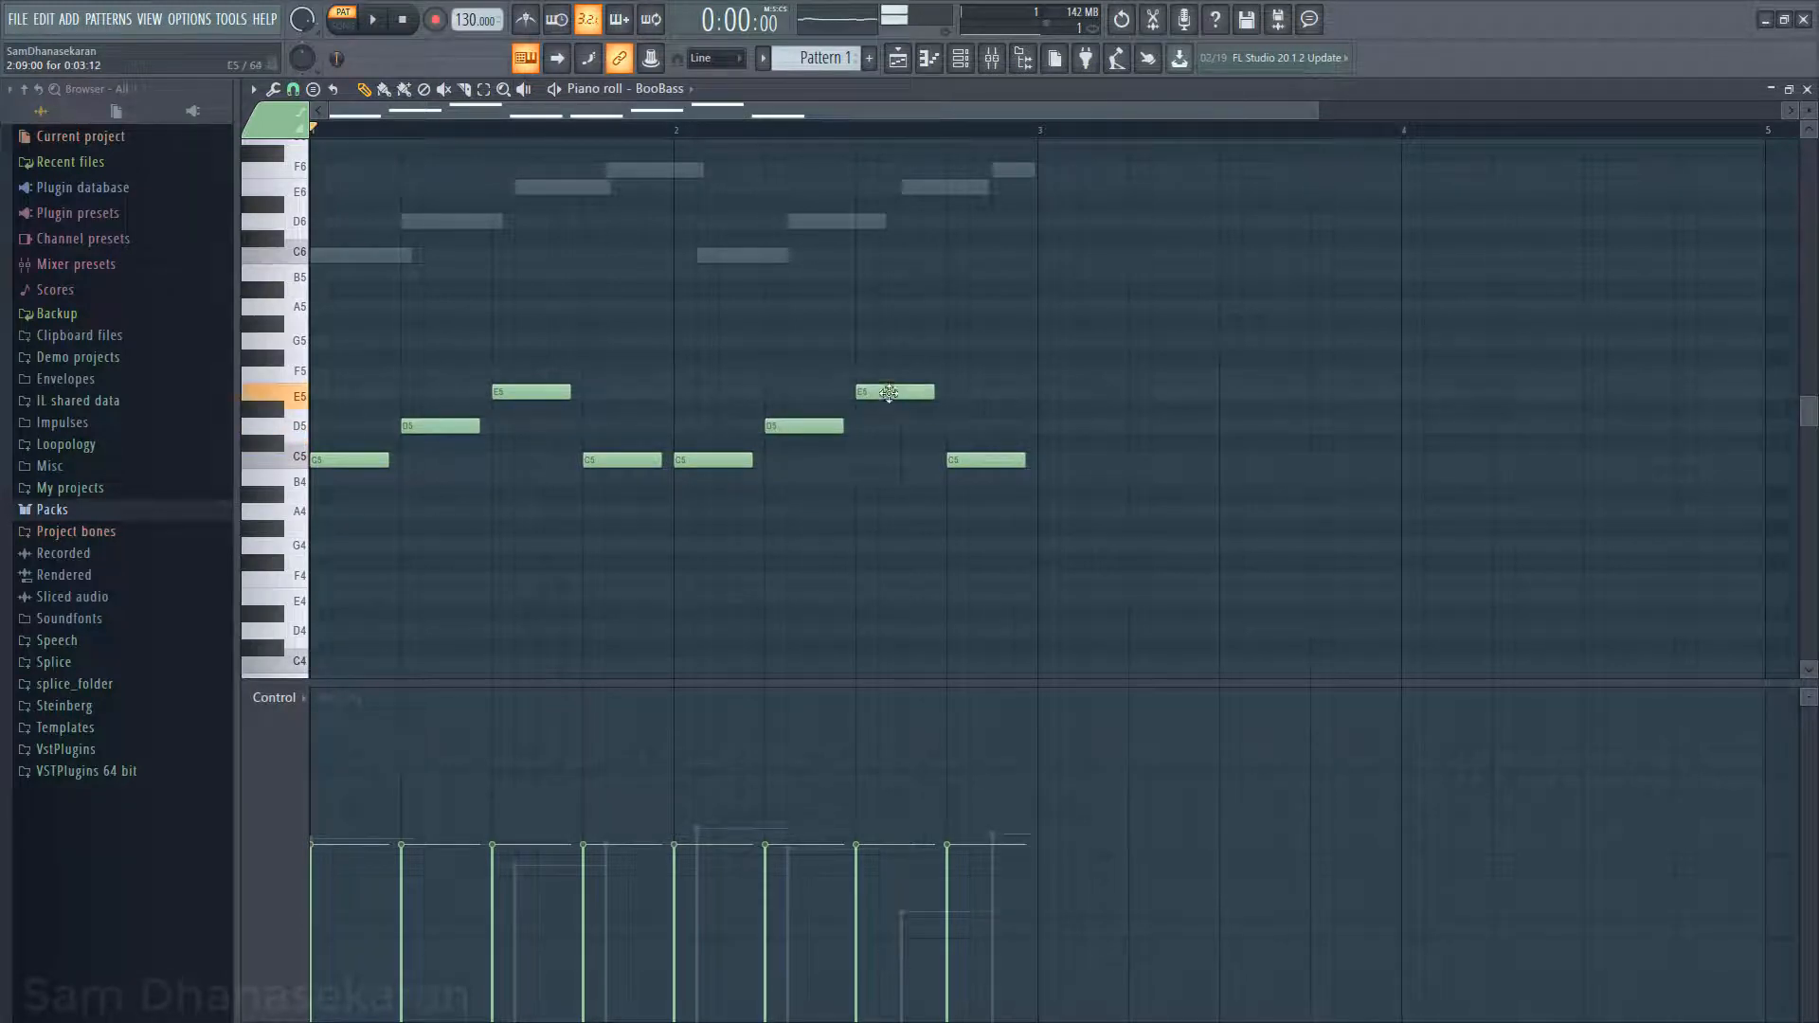
{"action": "left_click", "coordinate": [375, 21]}
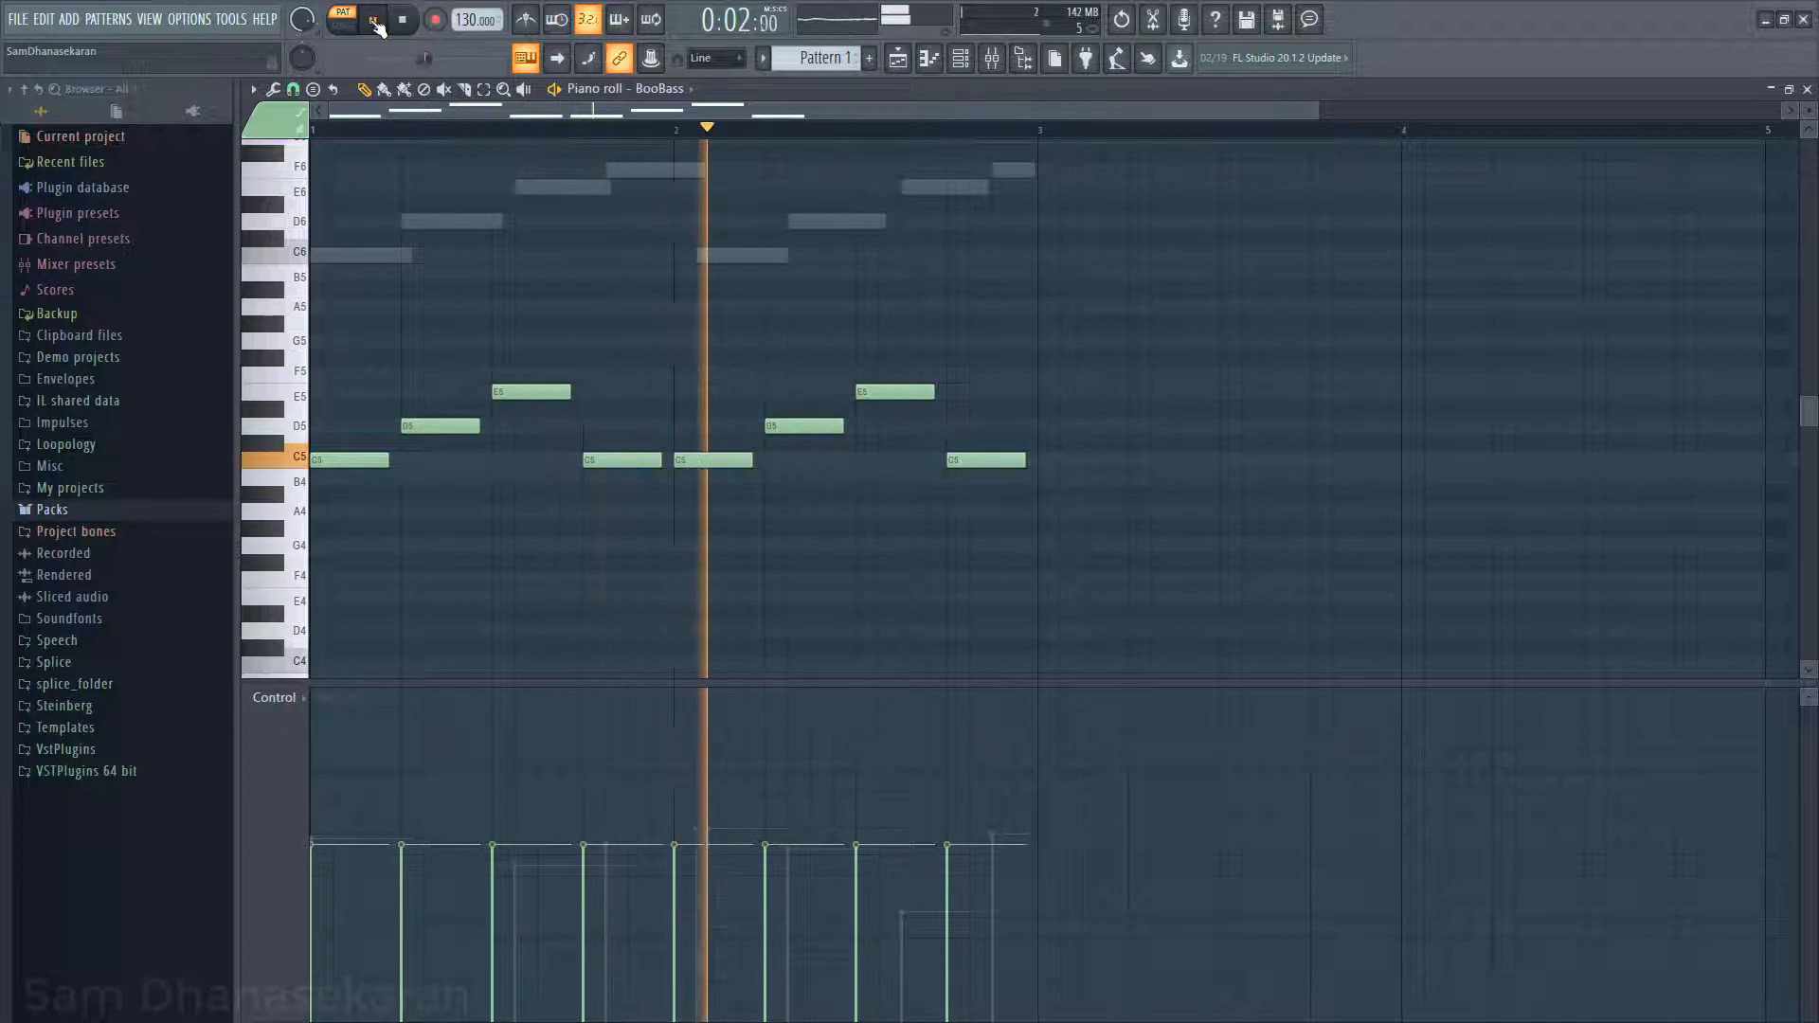
{"action": "left_click", "coordinate": [403, 21]}
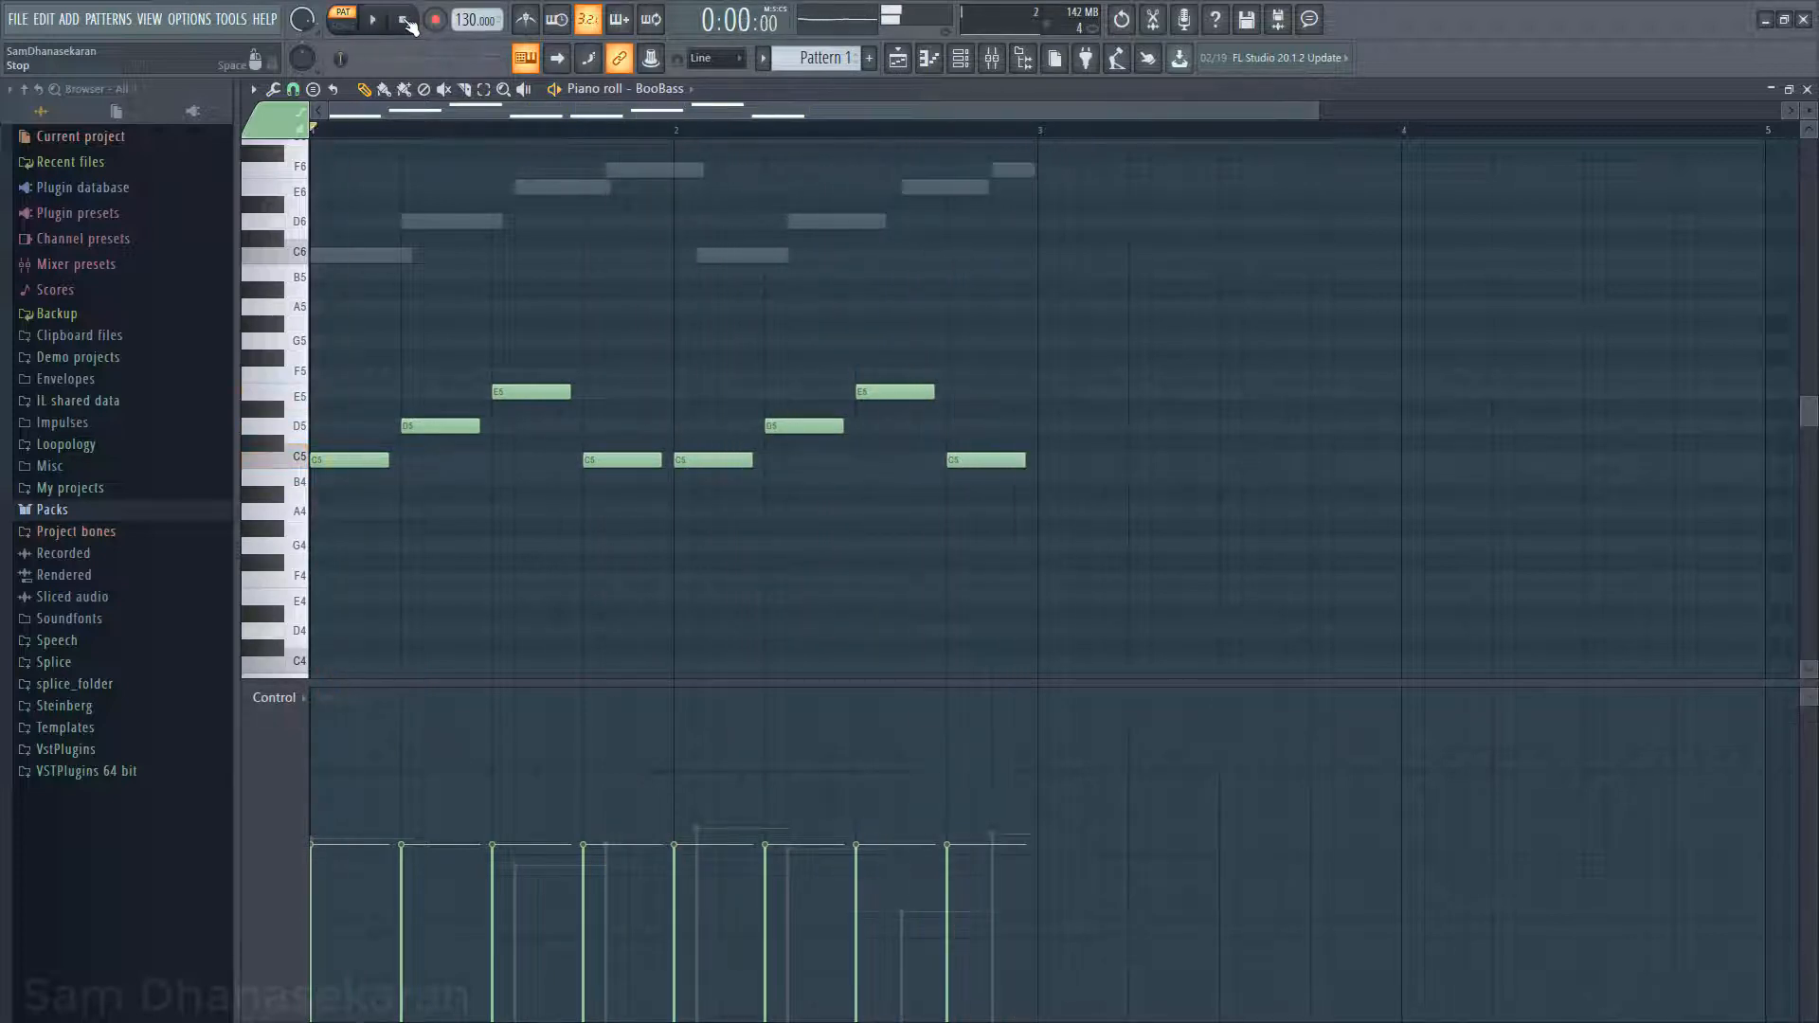
Step: Load Fruity Delay 2 into the first effect slot of BooBass's mixer track, Insert 6, and audition it with the pattern
{"action": "left_click", "coordinate": [970, 68]}
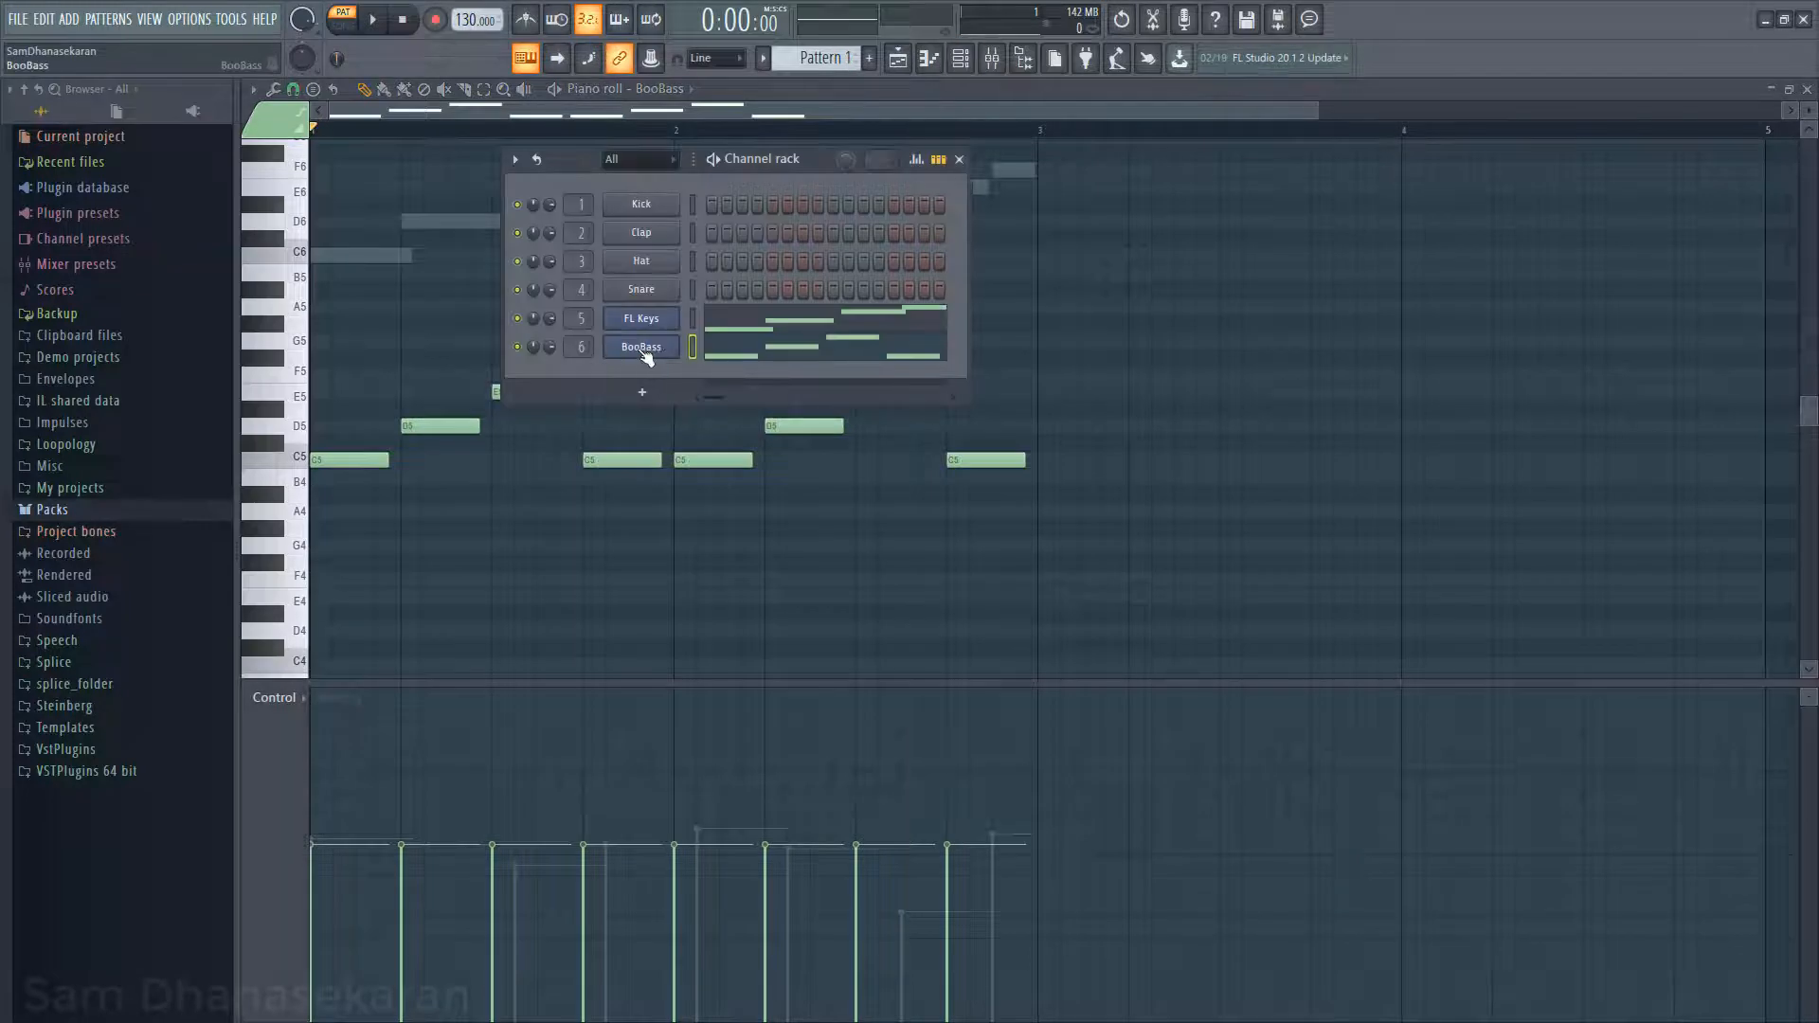
{"action": "double_click", "coordinate": [585, 347]}
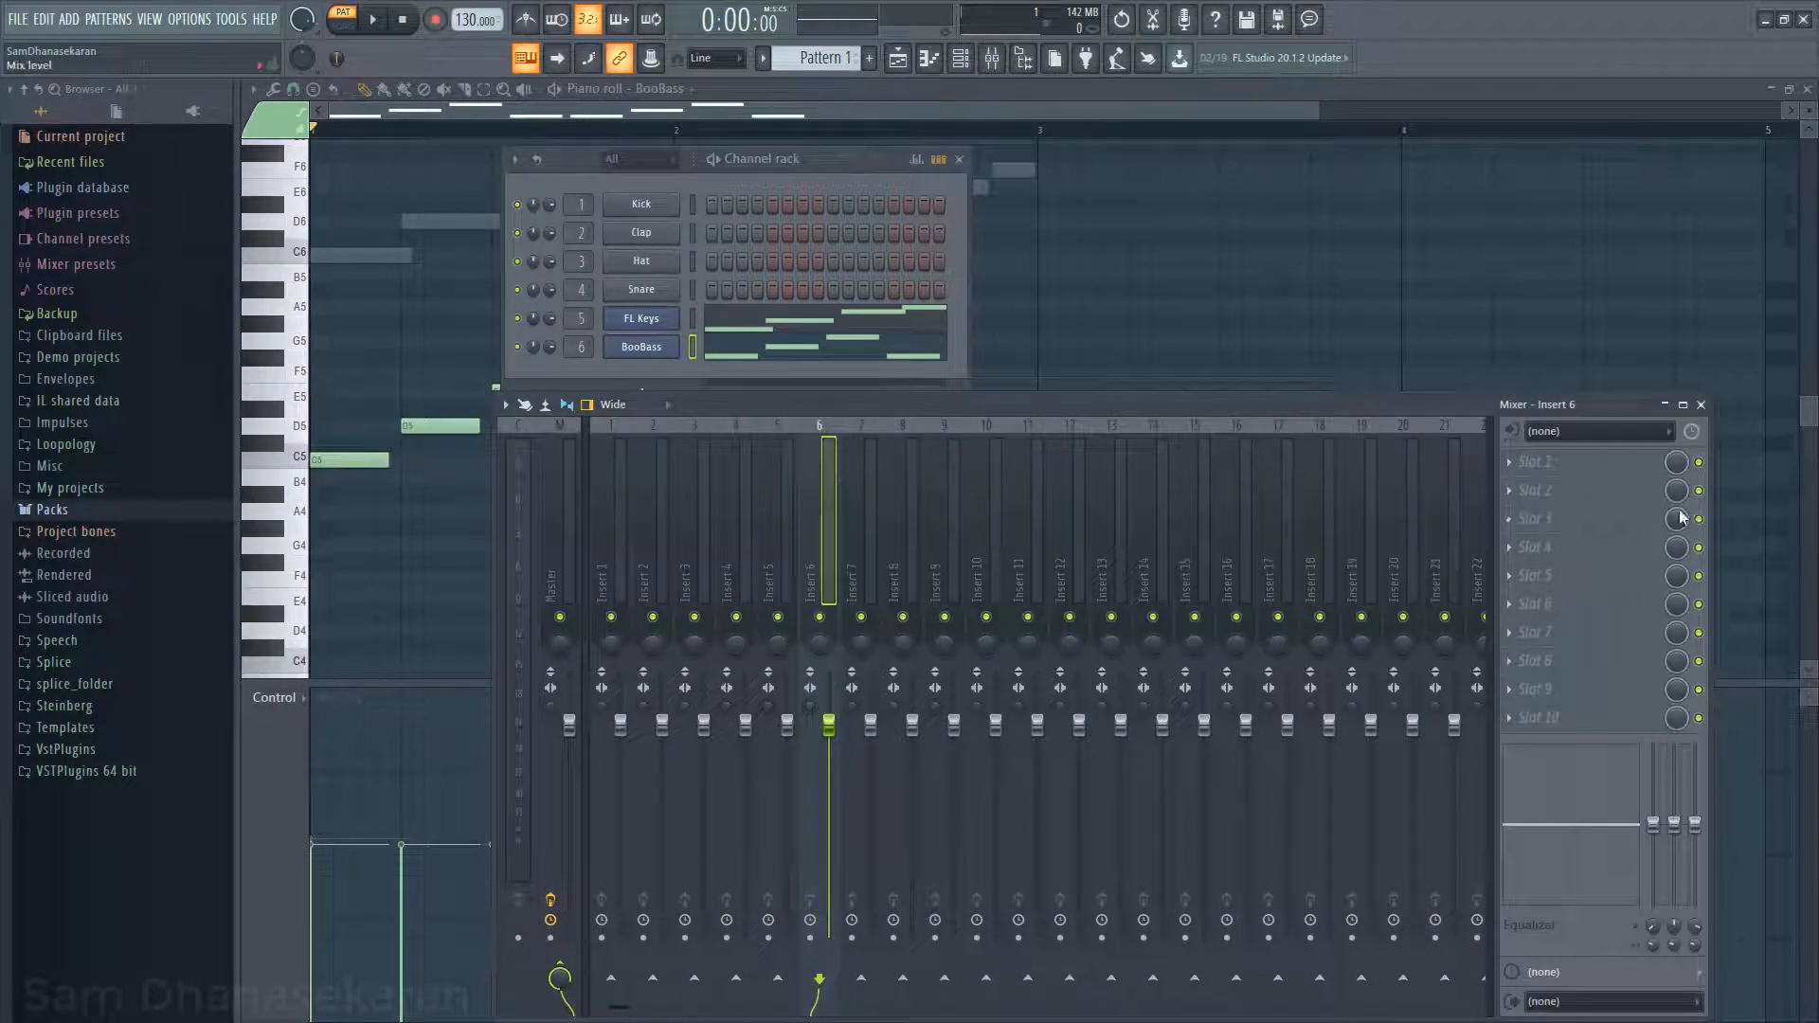
{"action": "left_click", "coordinate": [1513, 465]}
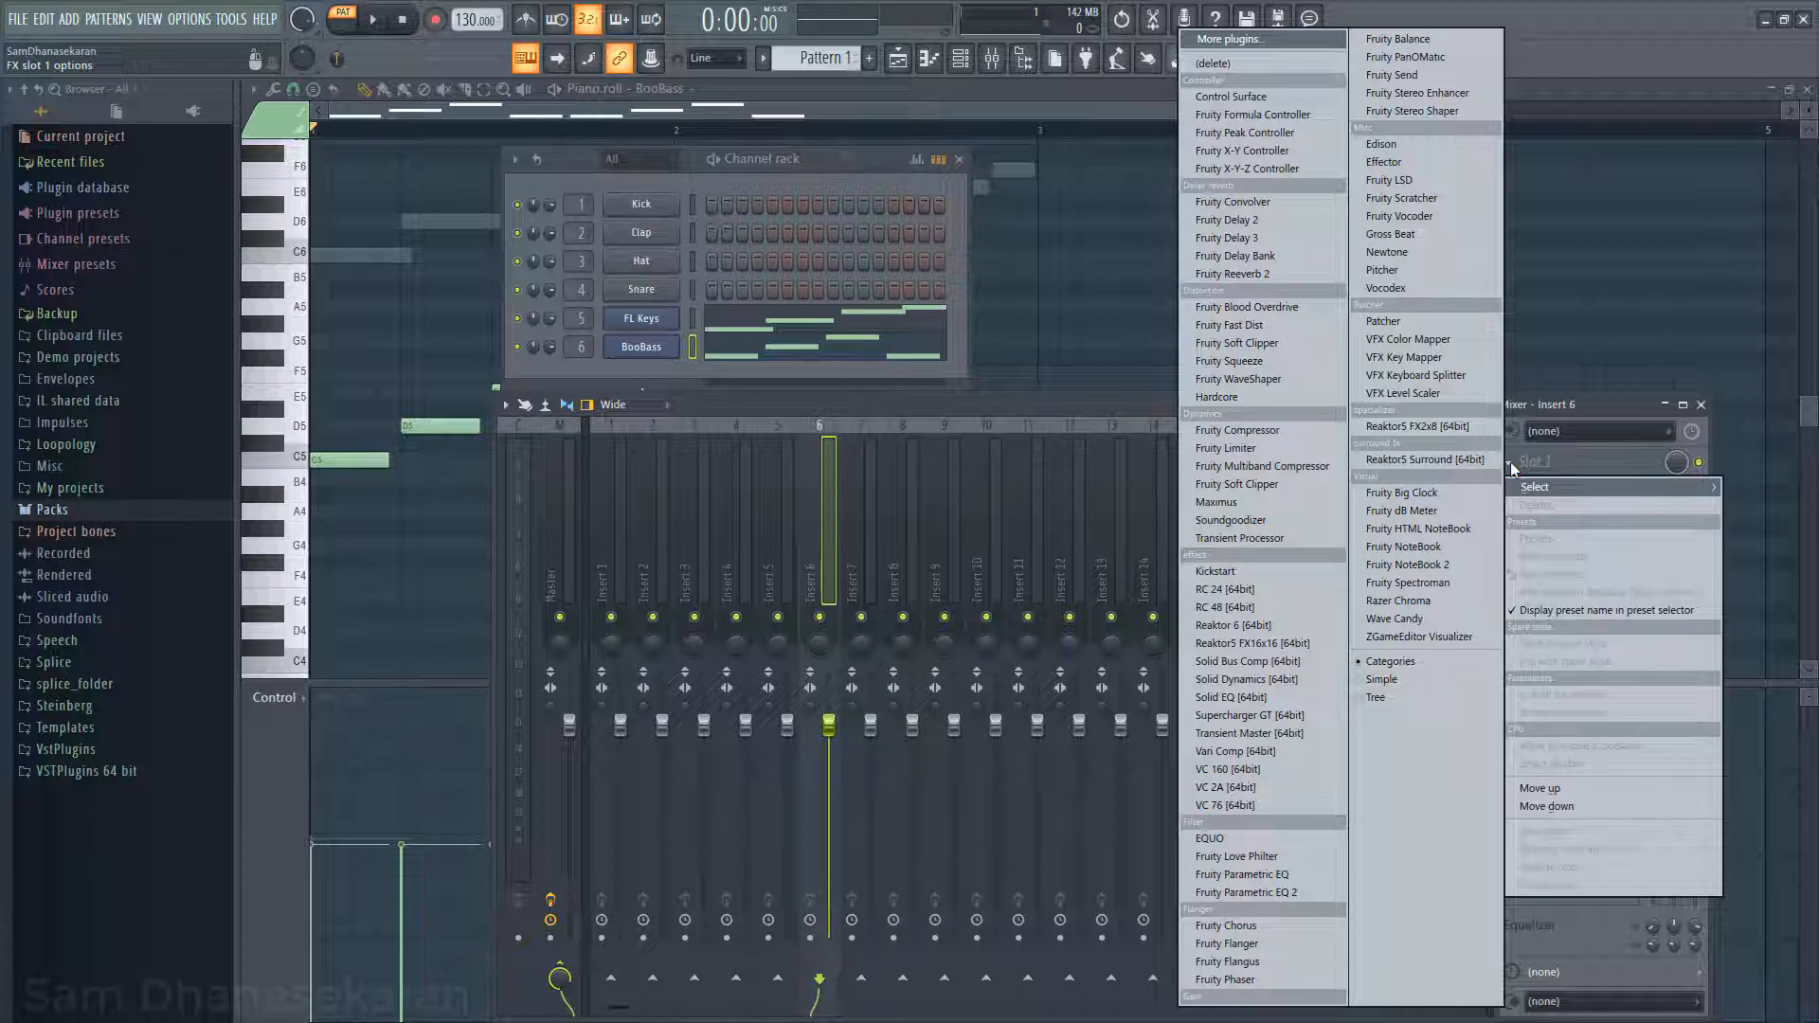
{"action": "left_click", "coordinate": [1243, 221]}
{"action": "left_click", "coordinate": [374, 21]}
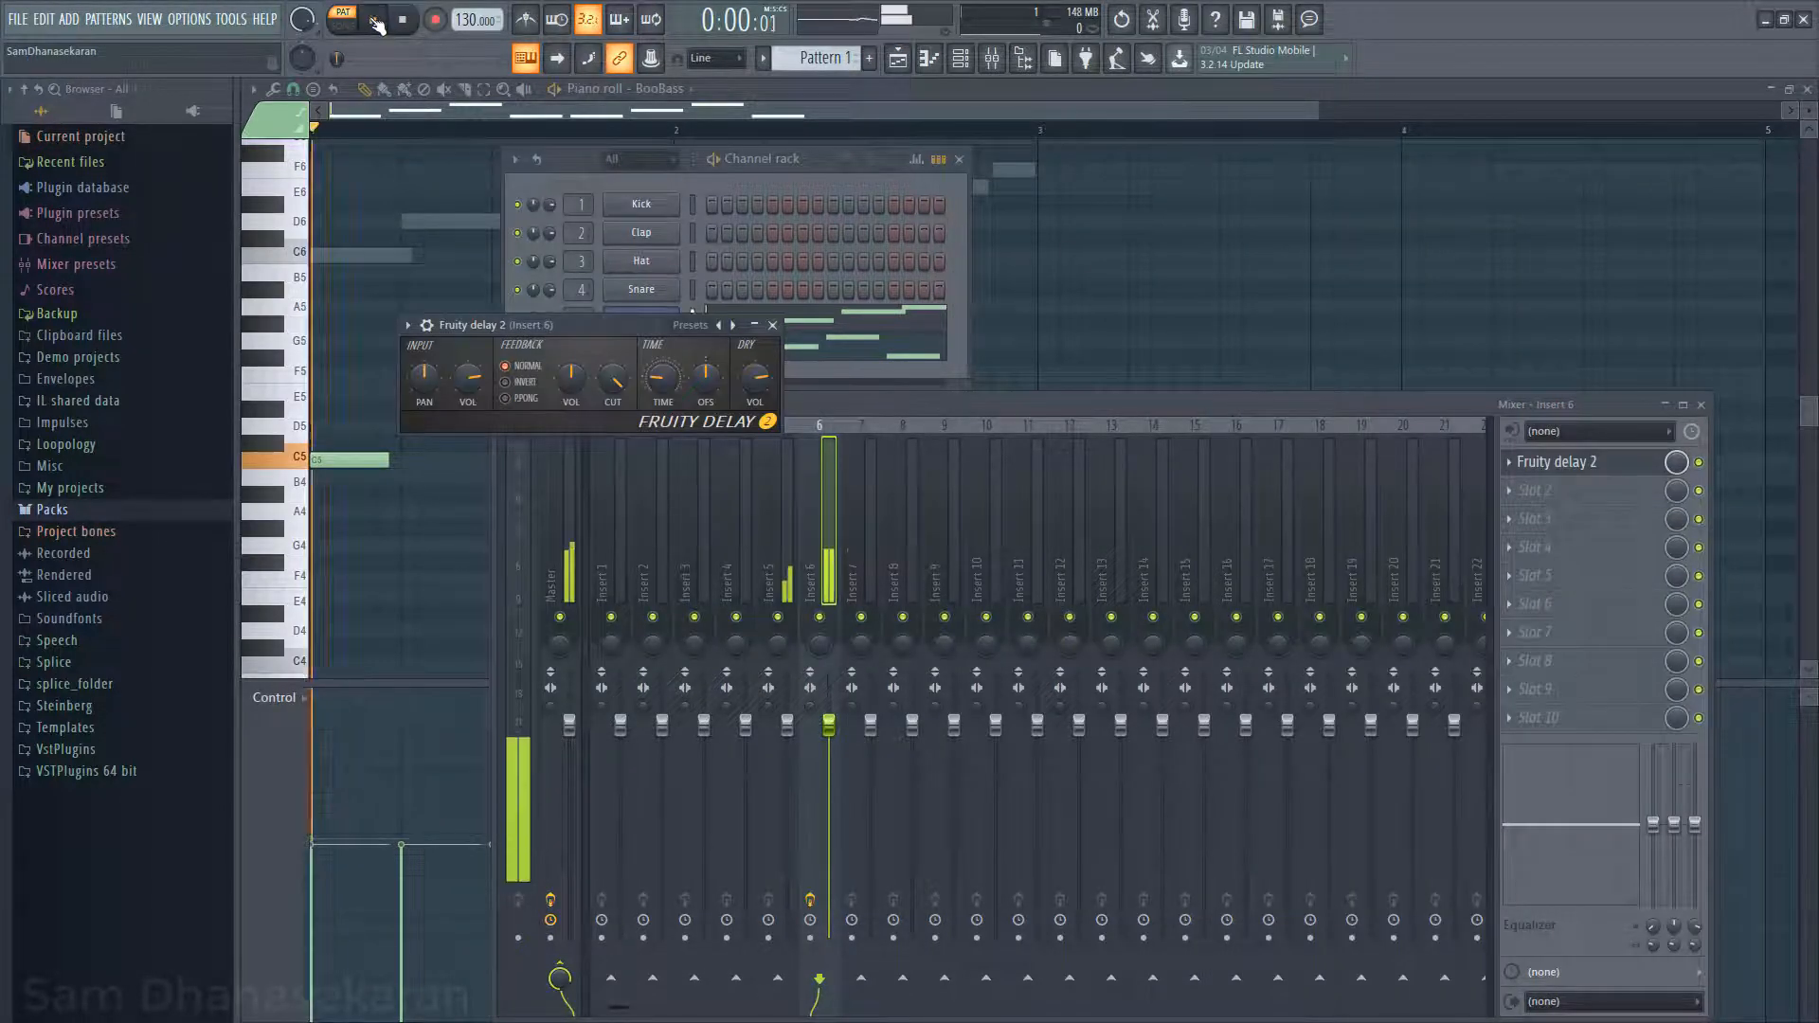
{"action": "left_click", "coordinate": [402, 20]}
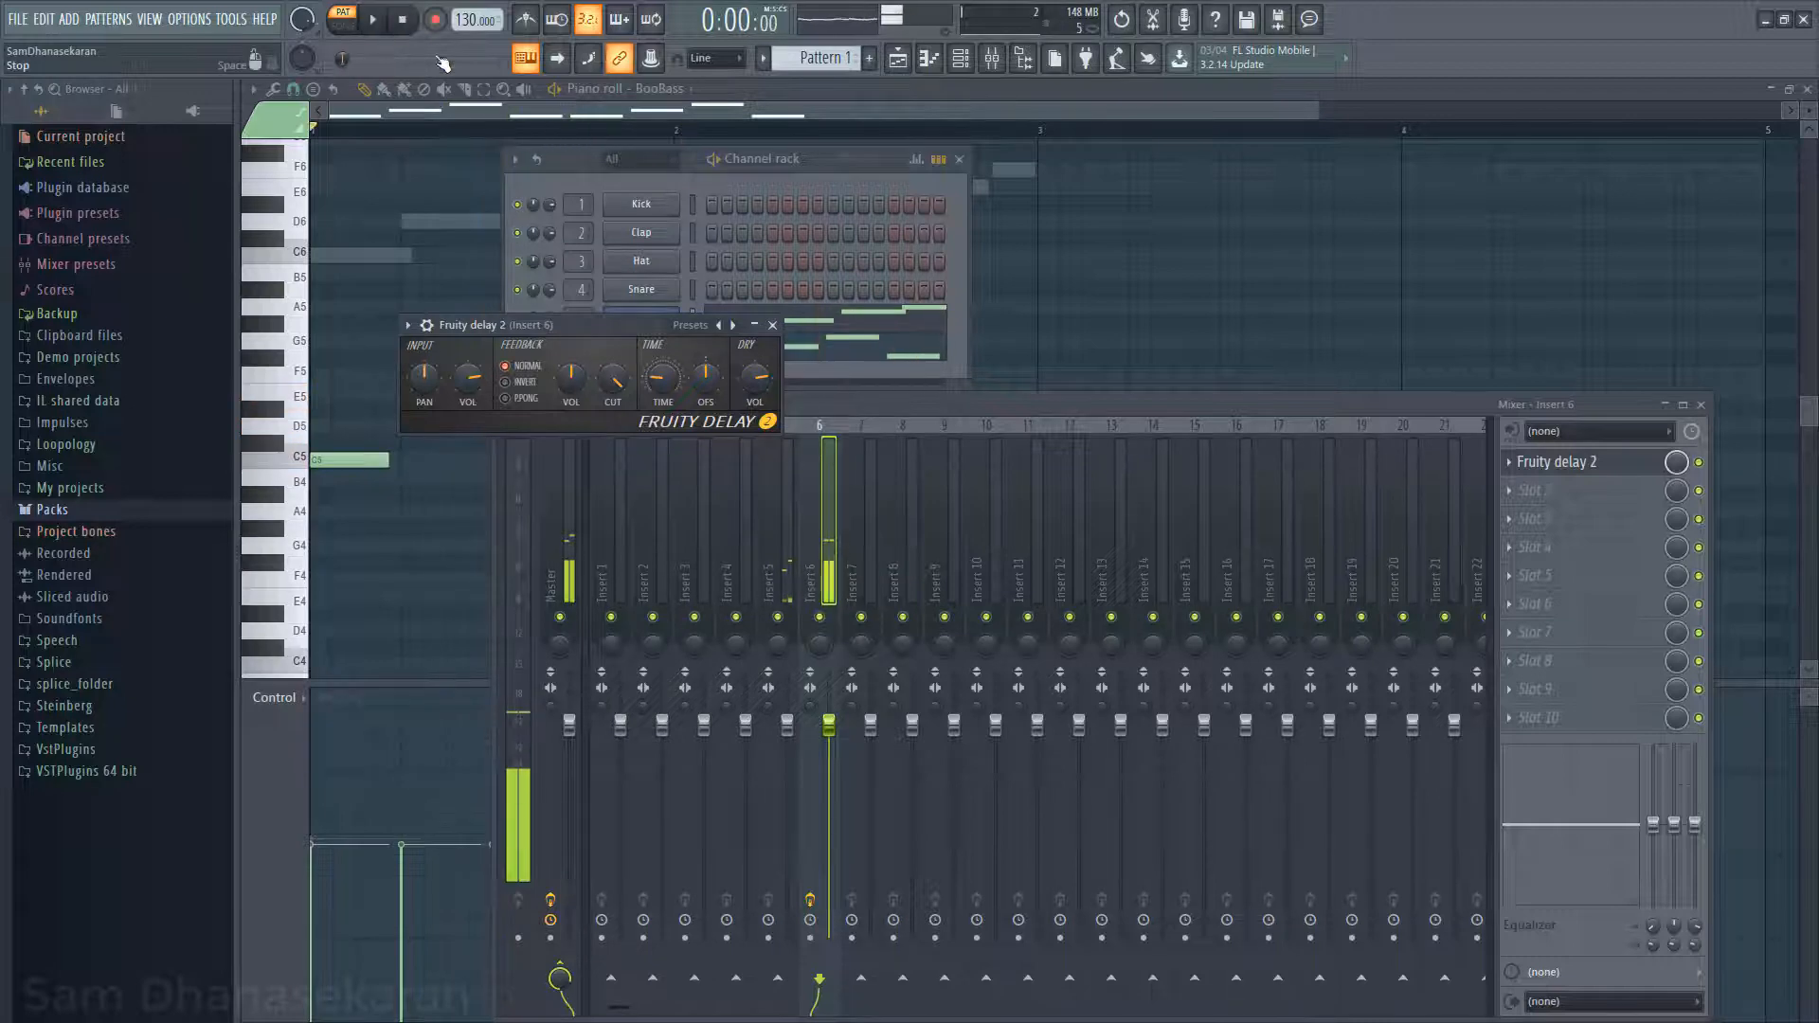
Step: Replace the delay on Insert 6 with Fruity Reeverb 2 and audition it with the pattern
{"action": "left_click", "coordinate": [1510, 463]}
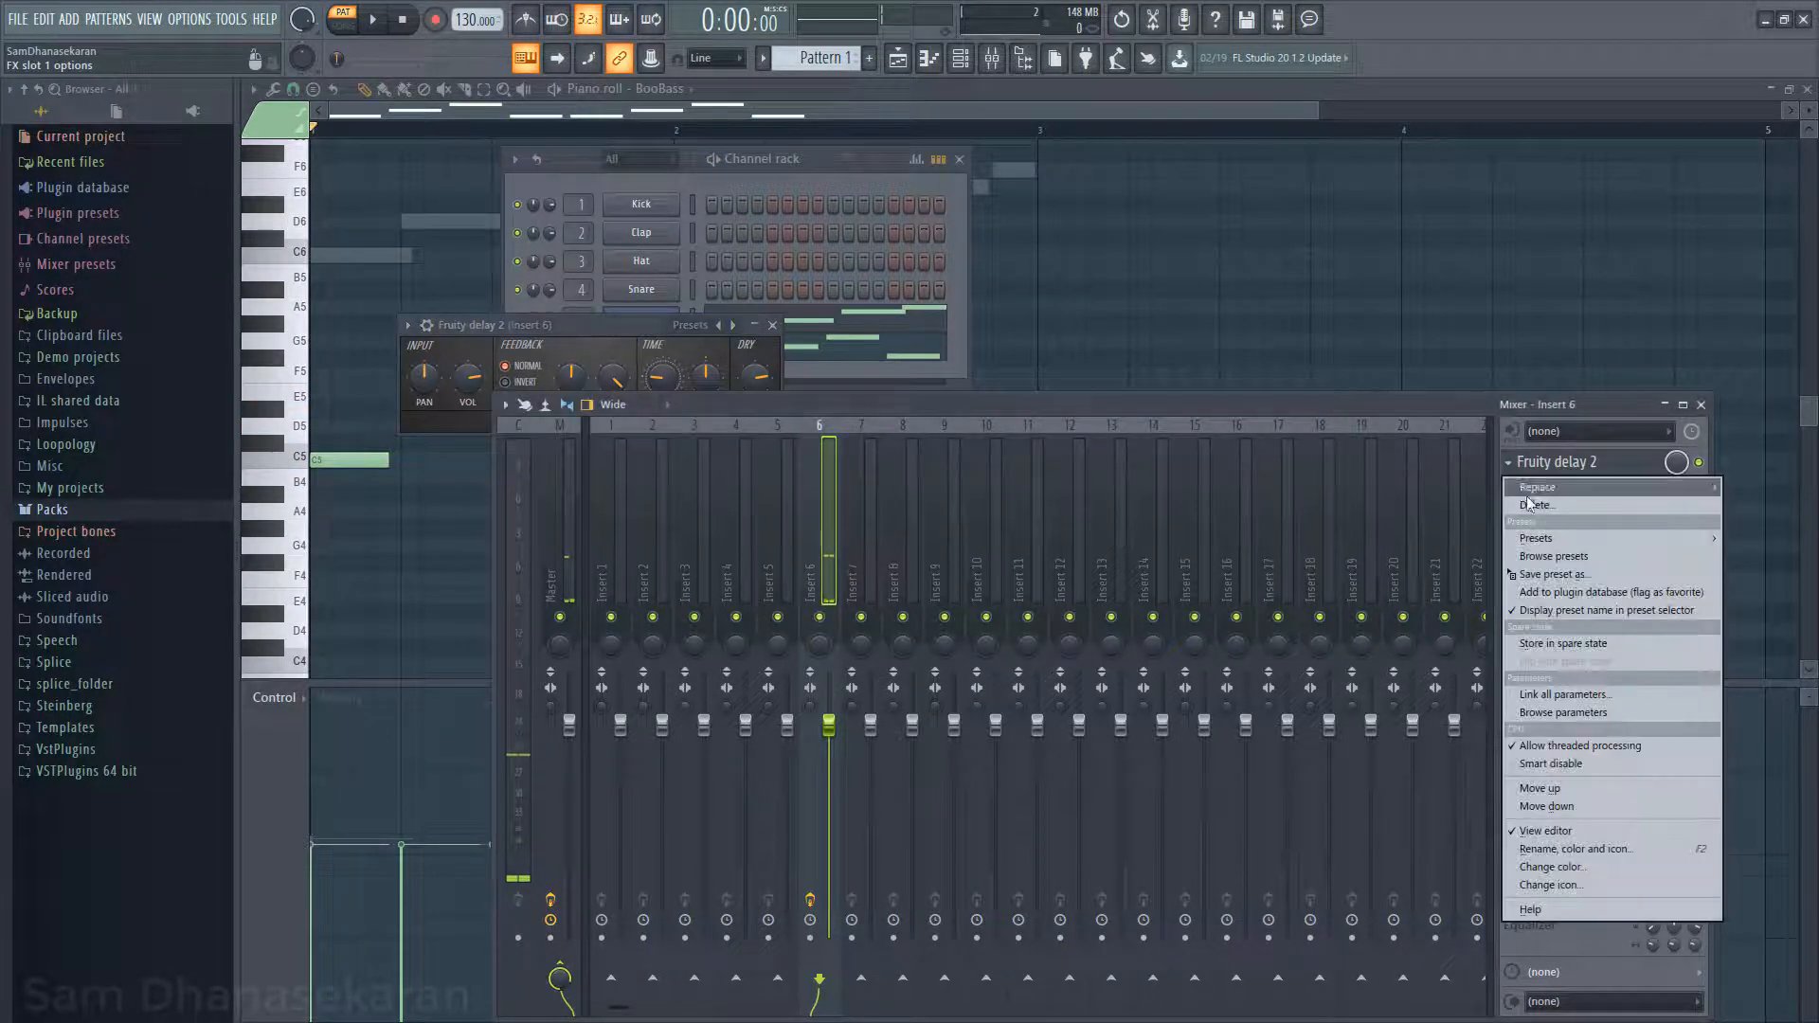
{"action": "left_click", "coordinate": [1536, 488]}
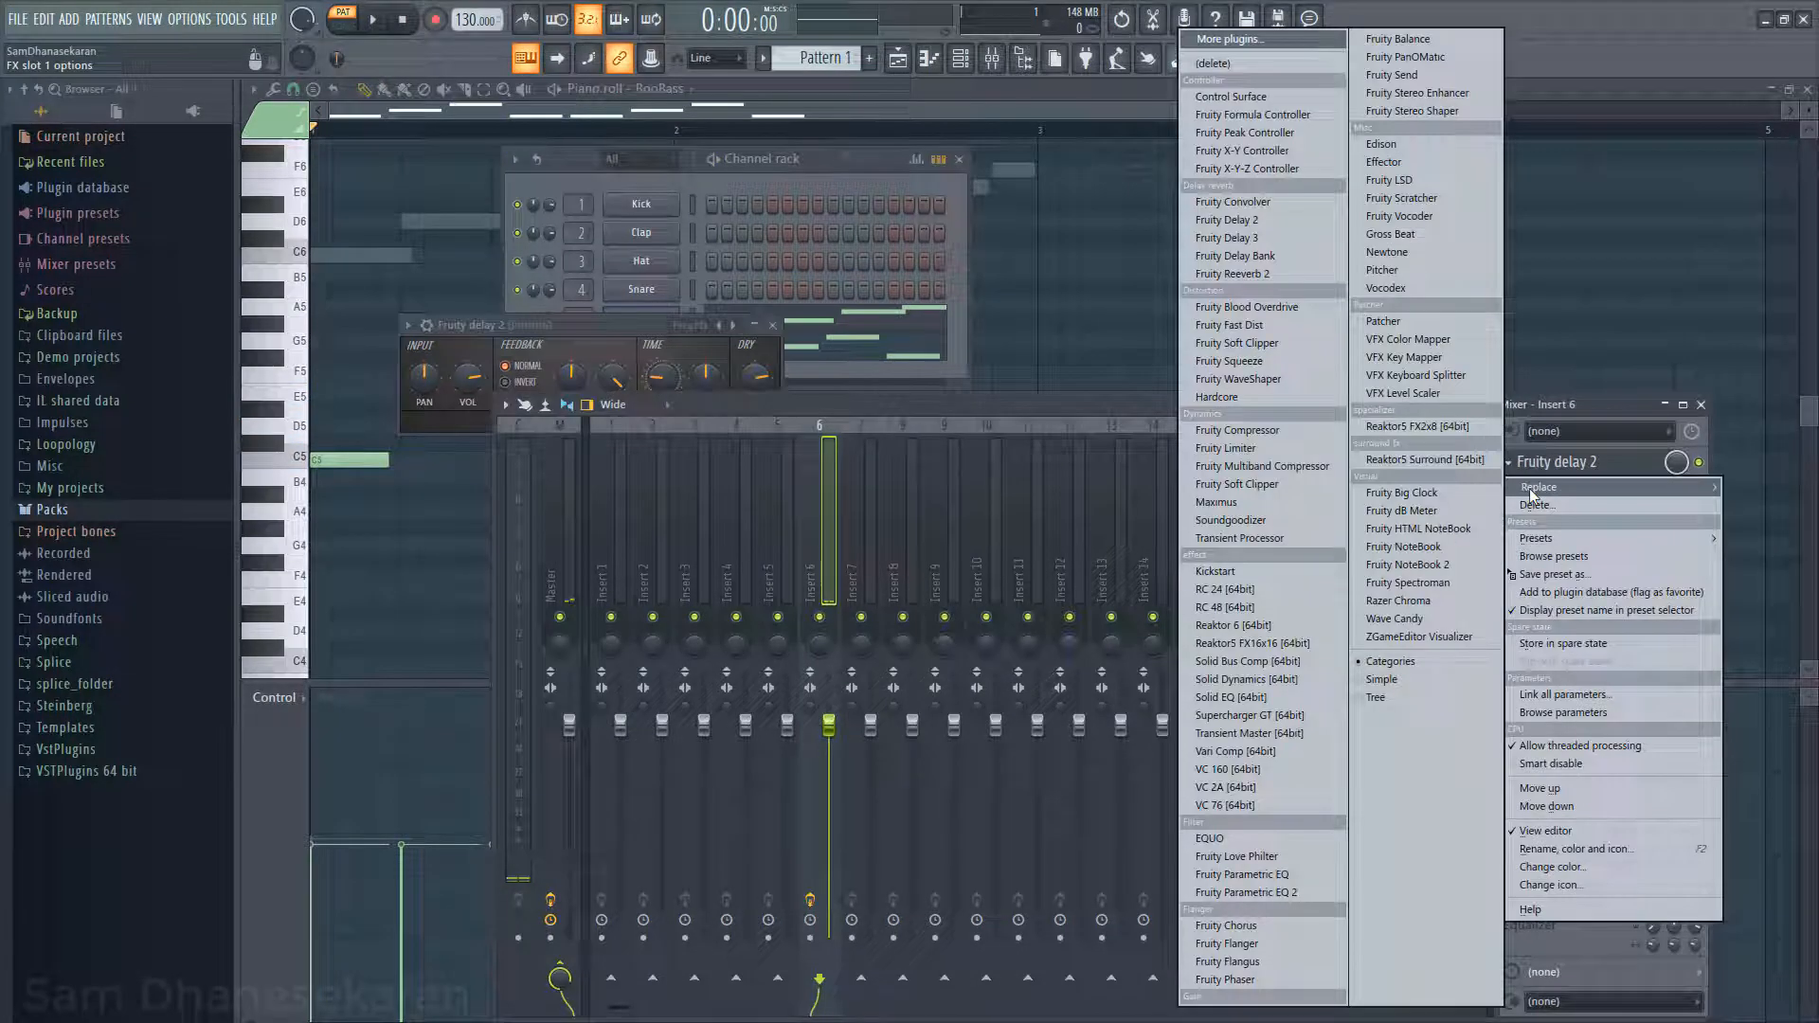
{"action": "left_click", "coordinate": [1253, 277]}
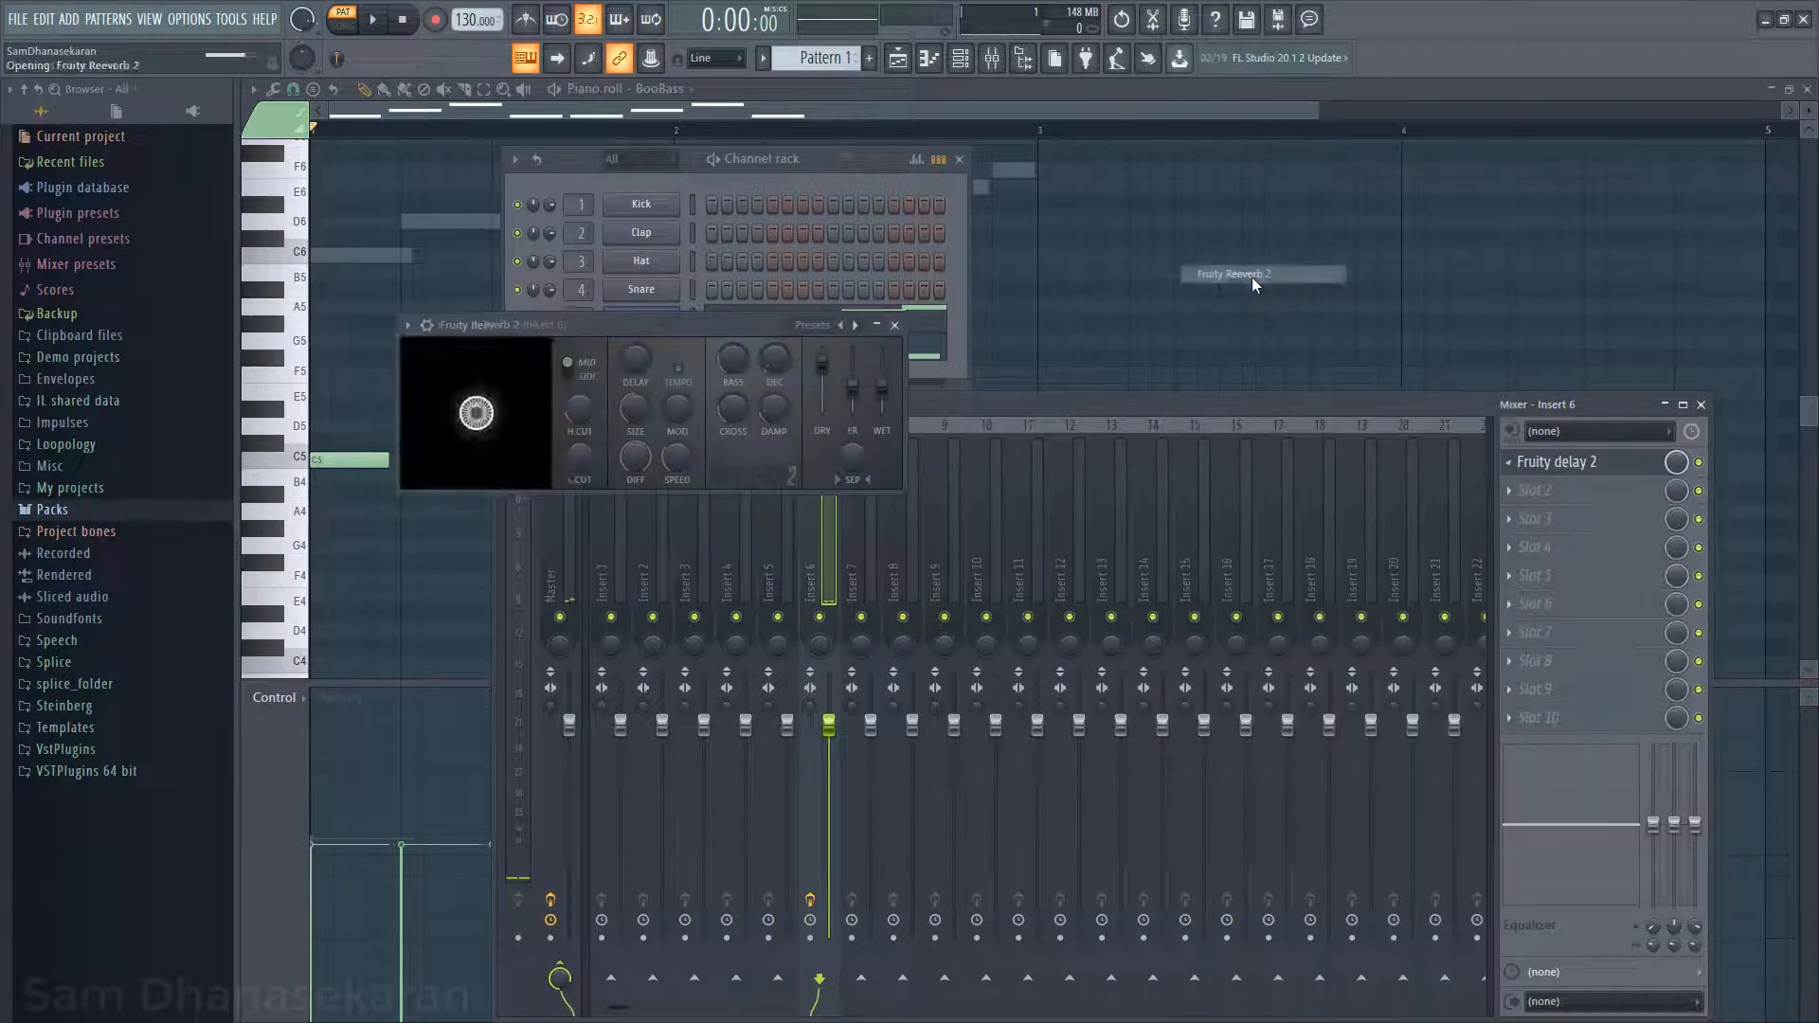
{"action": "left_click", "coordinate": [376, 21]}
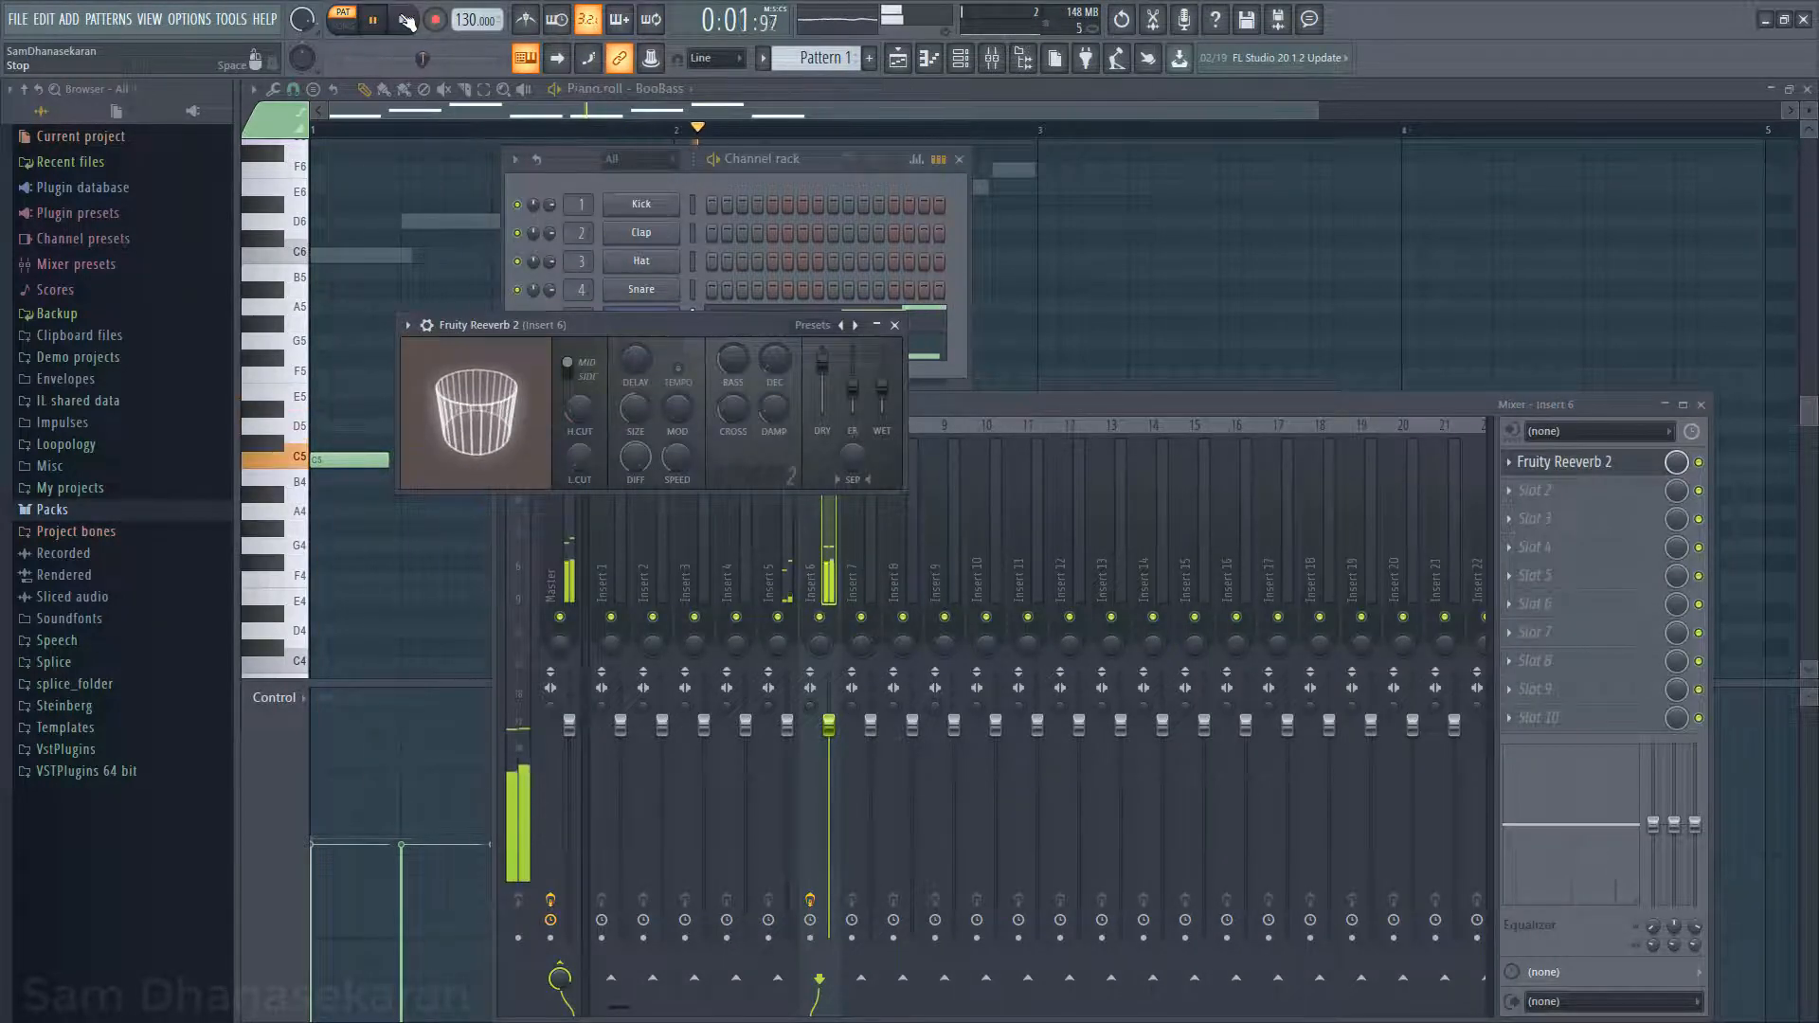
{"action": "left_click", "coordinate": [407, 20]}
{"action": "left_click", "coordinate": [1519, 492]}
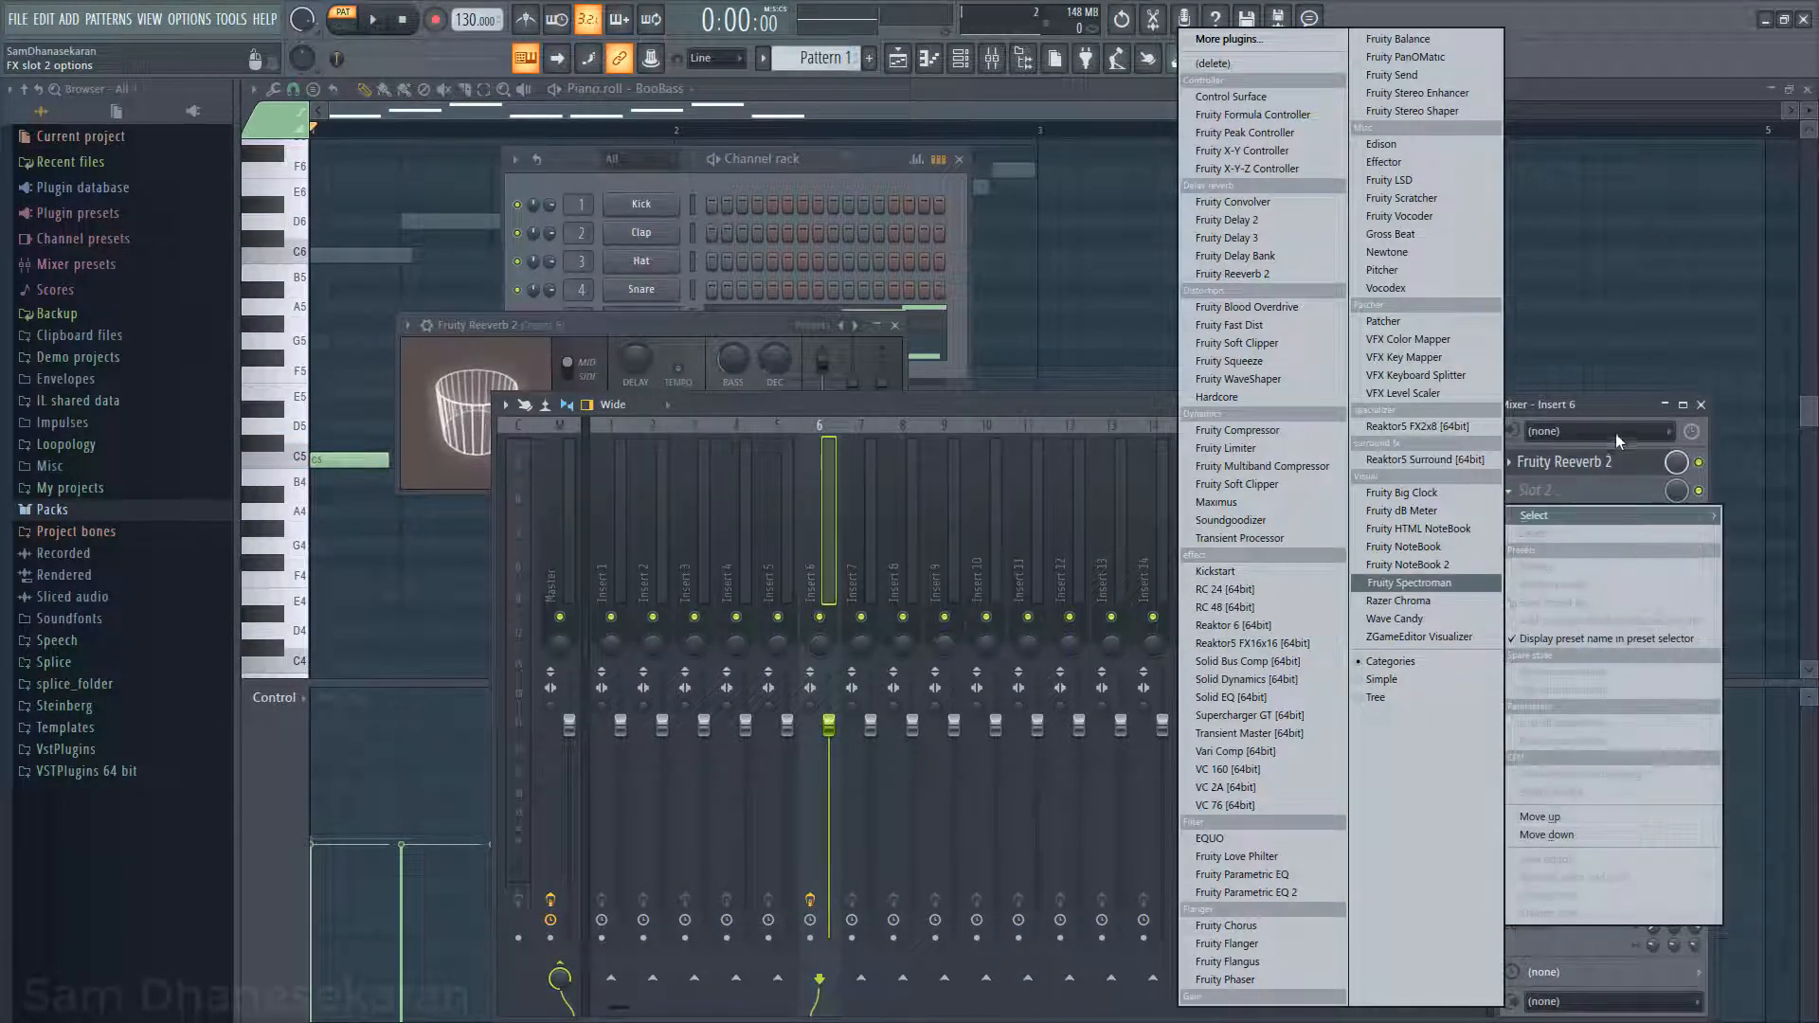
{"action": "left_click", "coordinate": [1616, 406]}
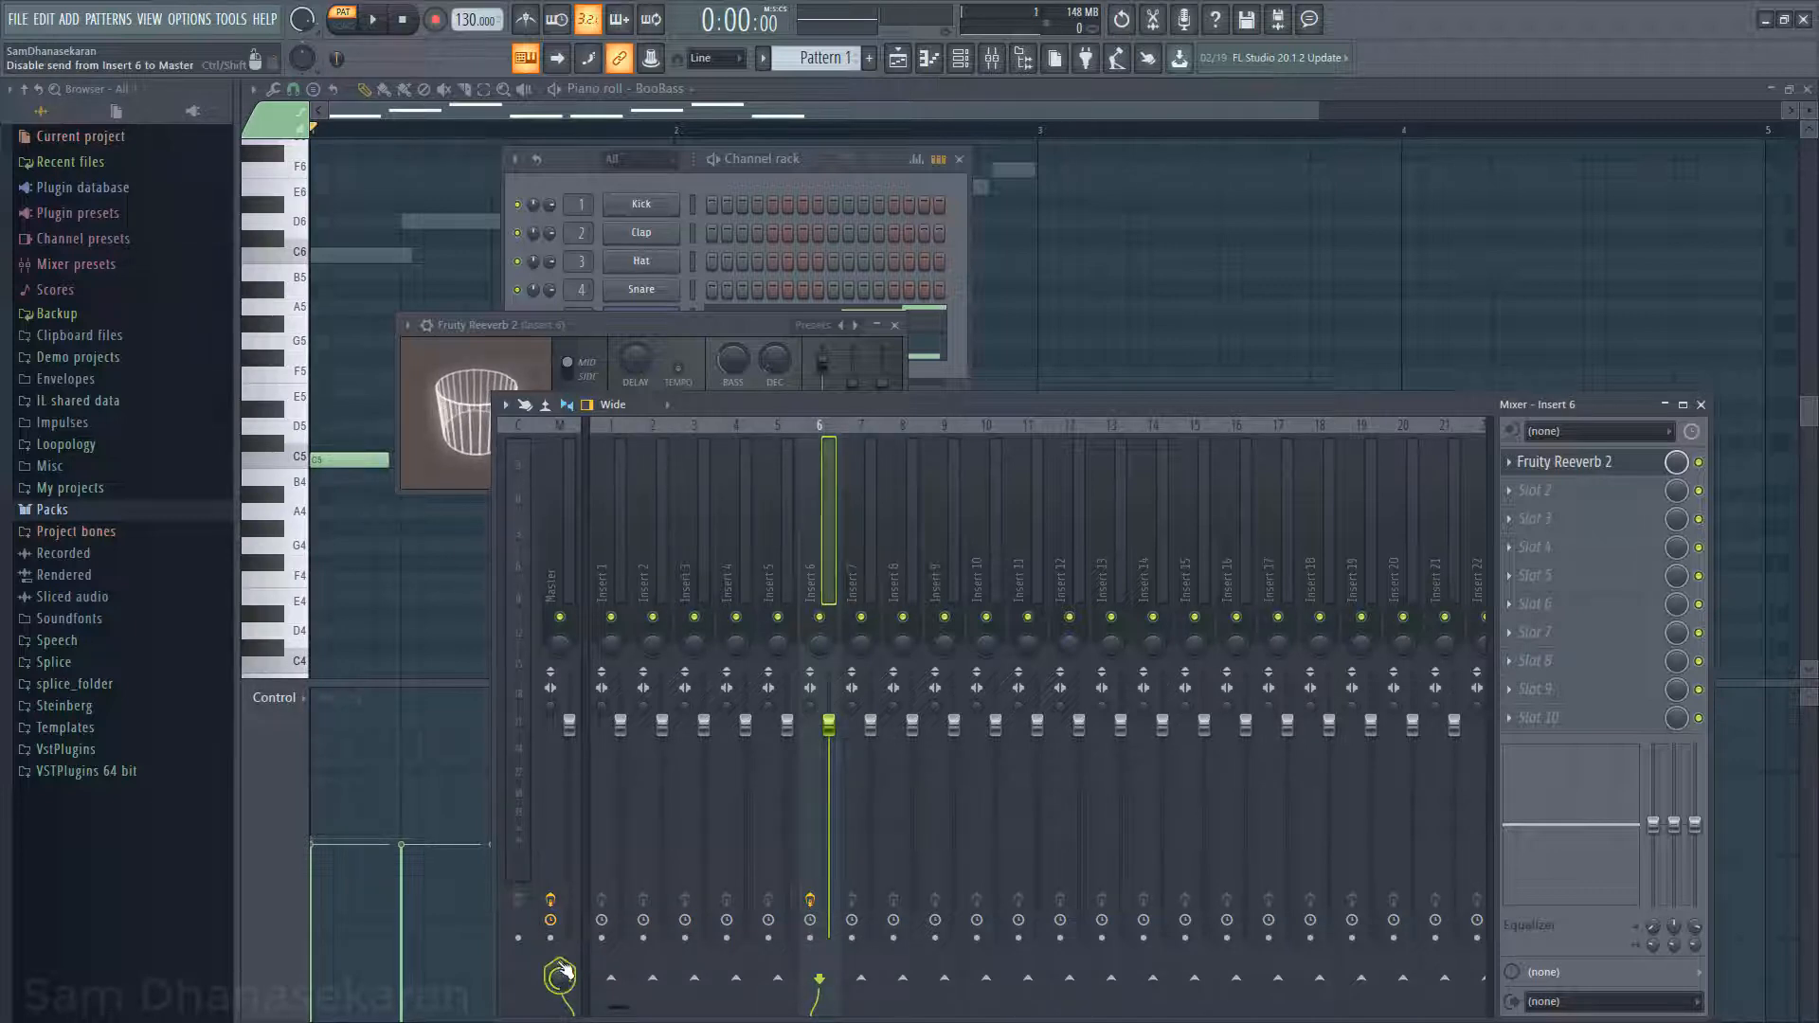
Step: Disable the send from Insert 6 to the Master, send Insert 6 to Insert 7 instead, and check both tracks' routing
{"action": "left_click", "coordinate": [563, 973]}
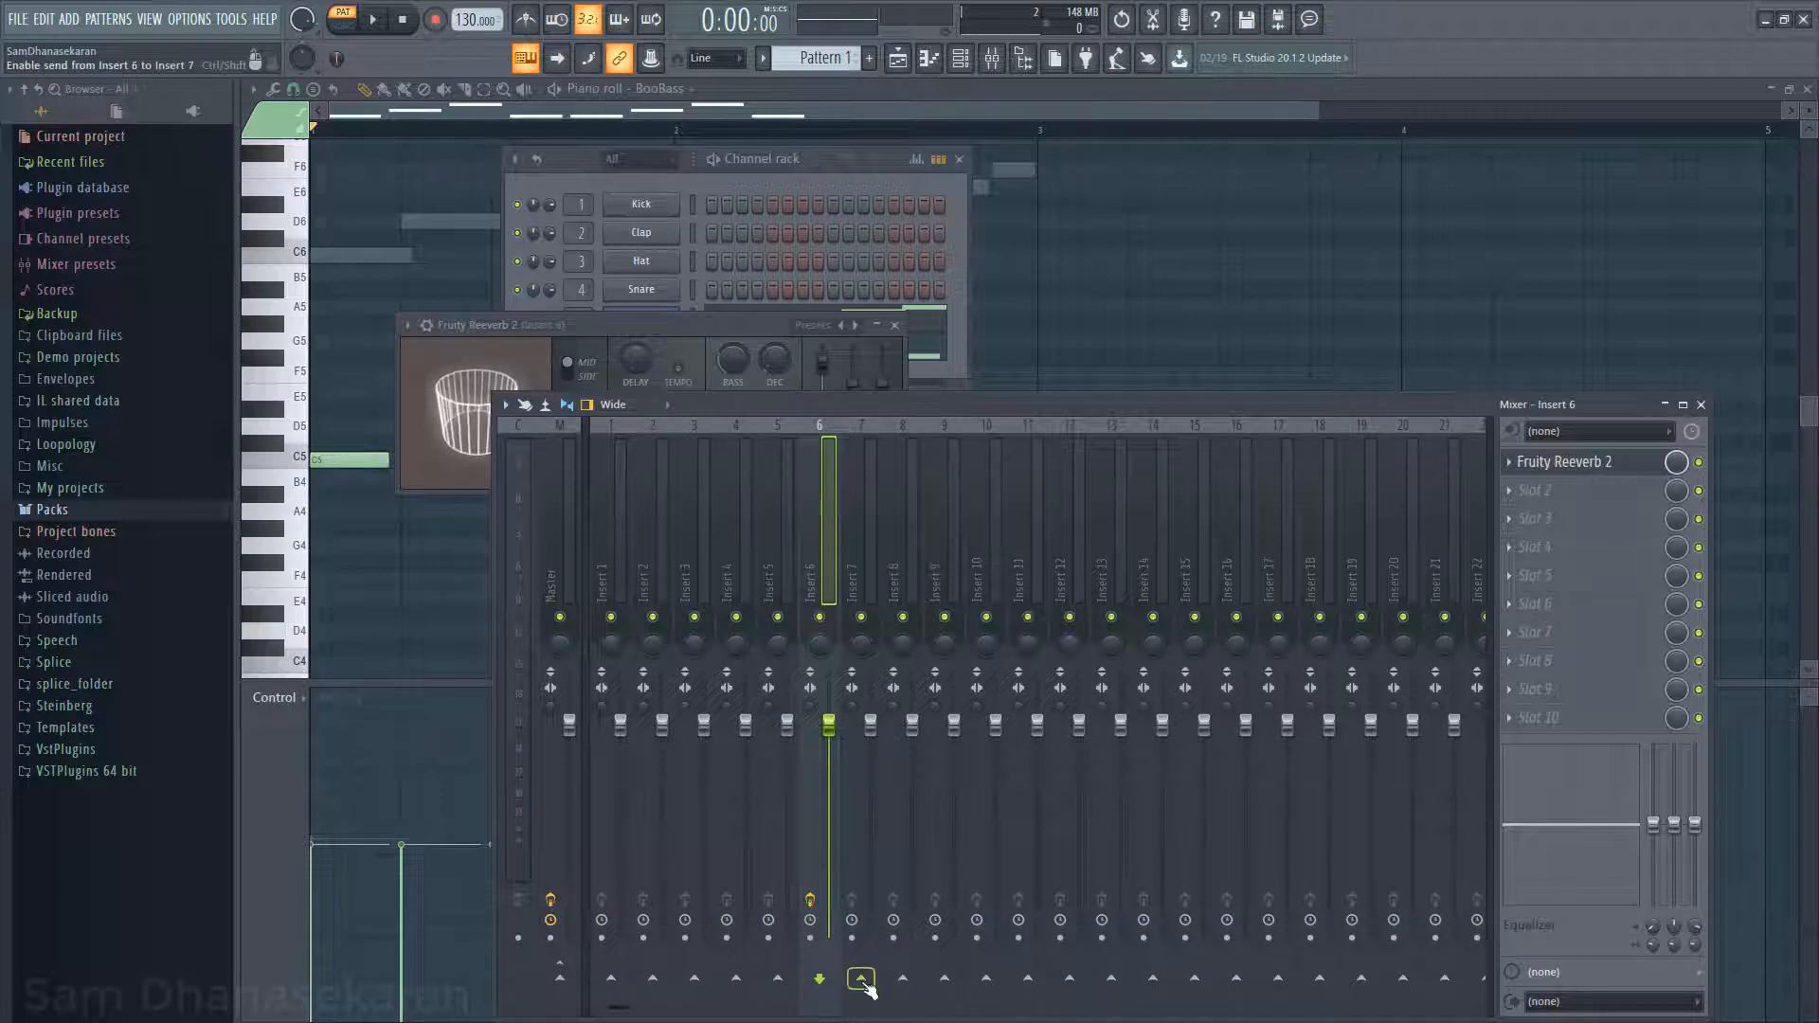
{"action": "left_click", "coordinate": [864, 981]}
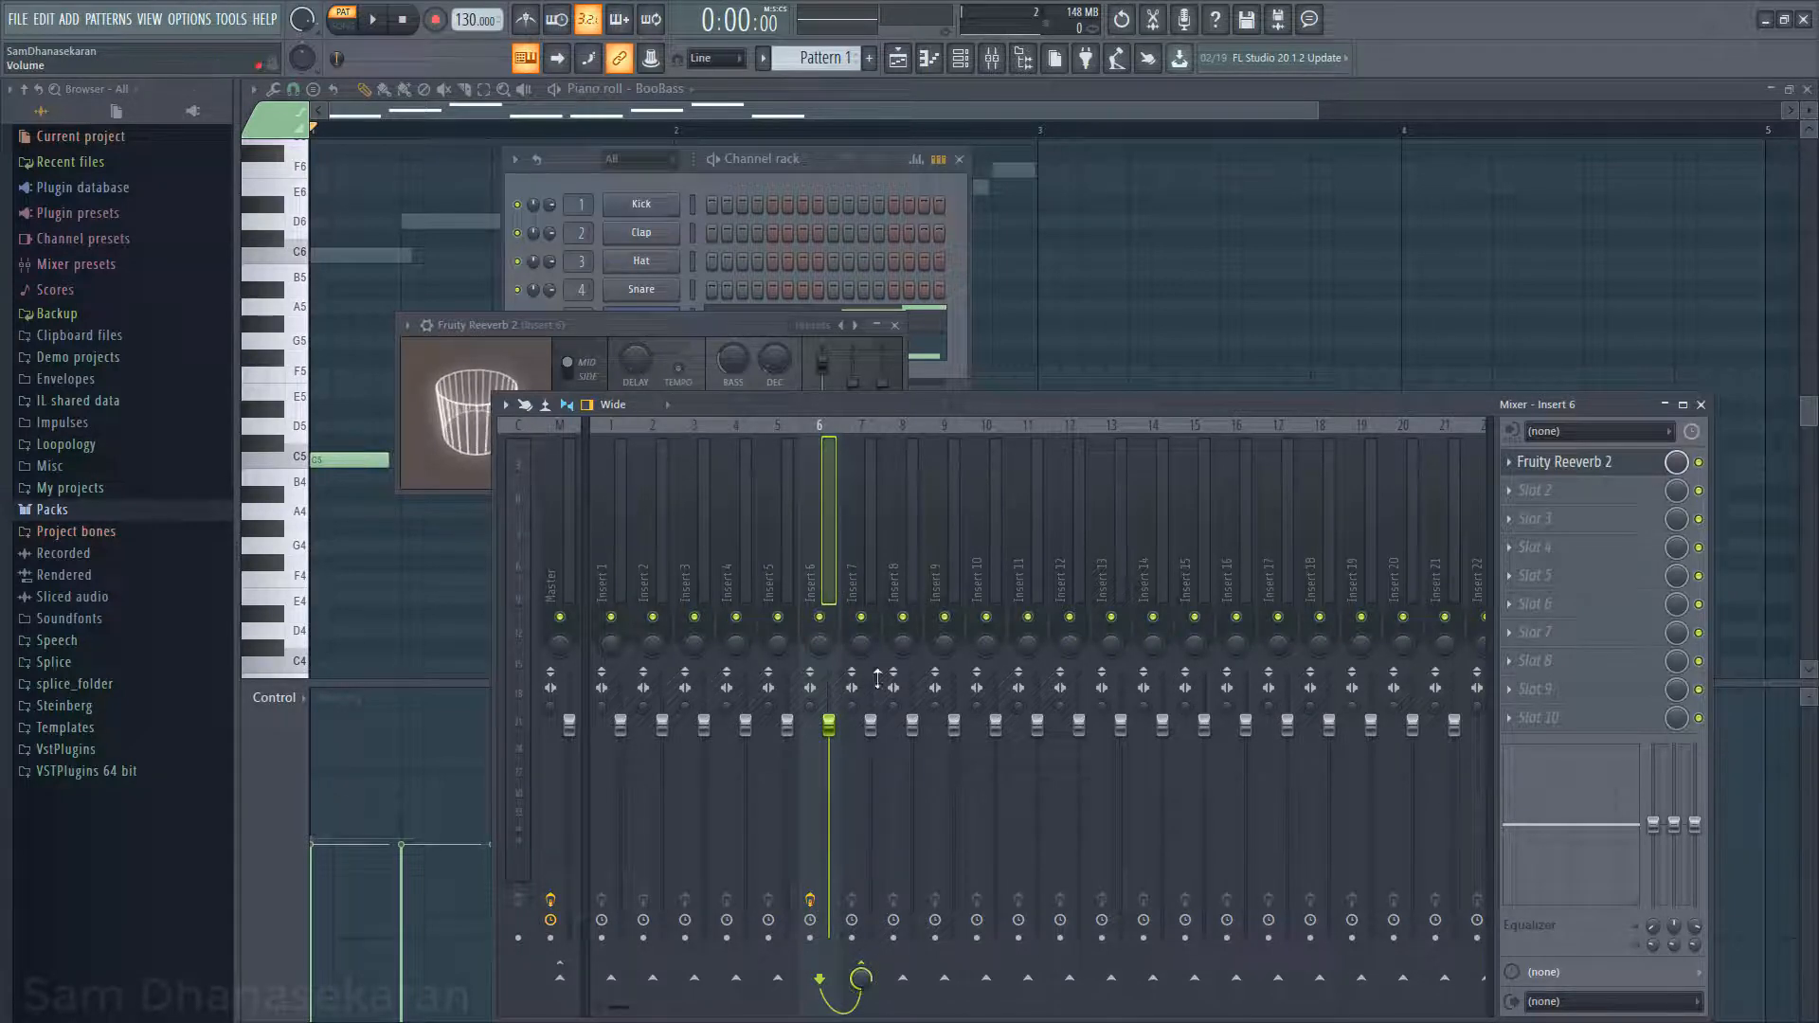
{"action": "left_click", "coordinate": [872, 580]}
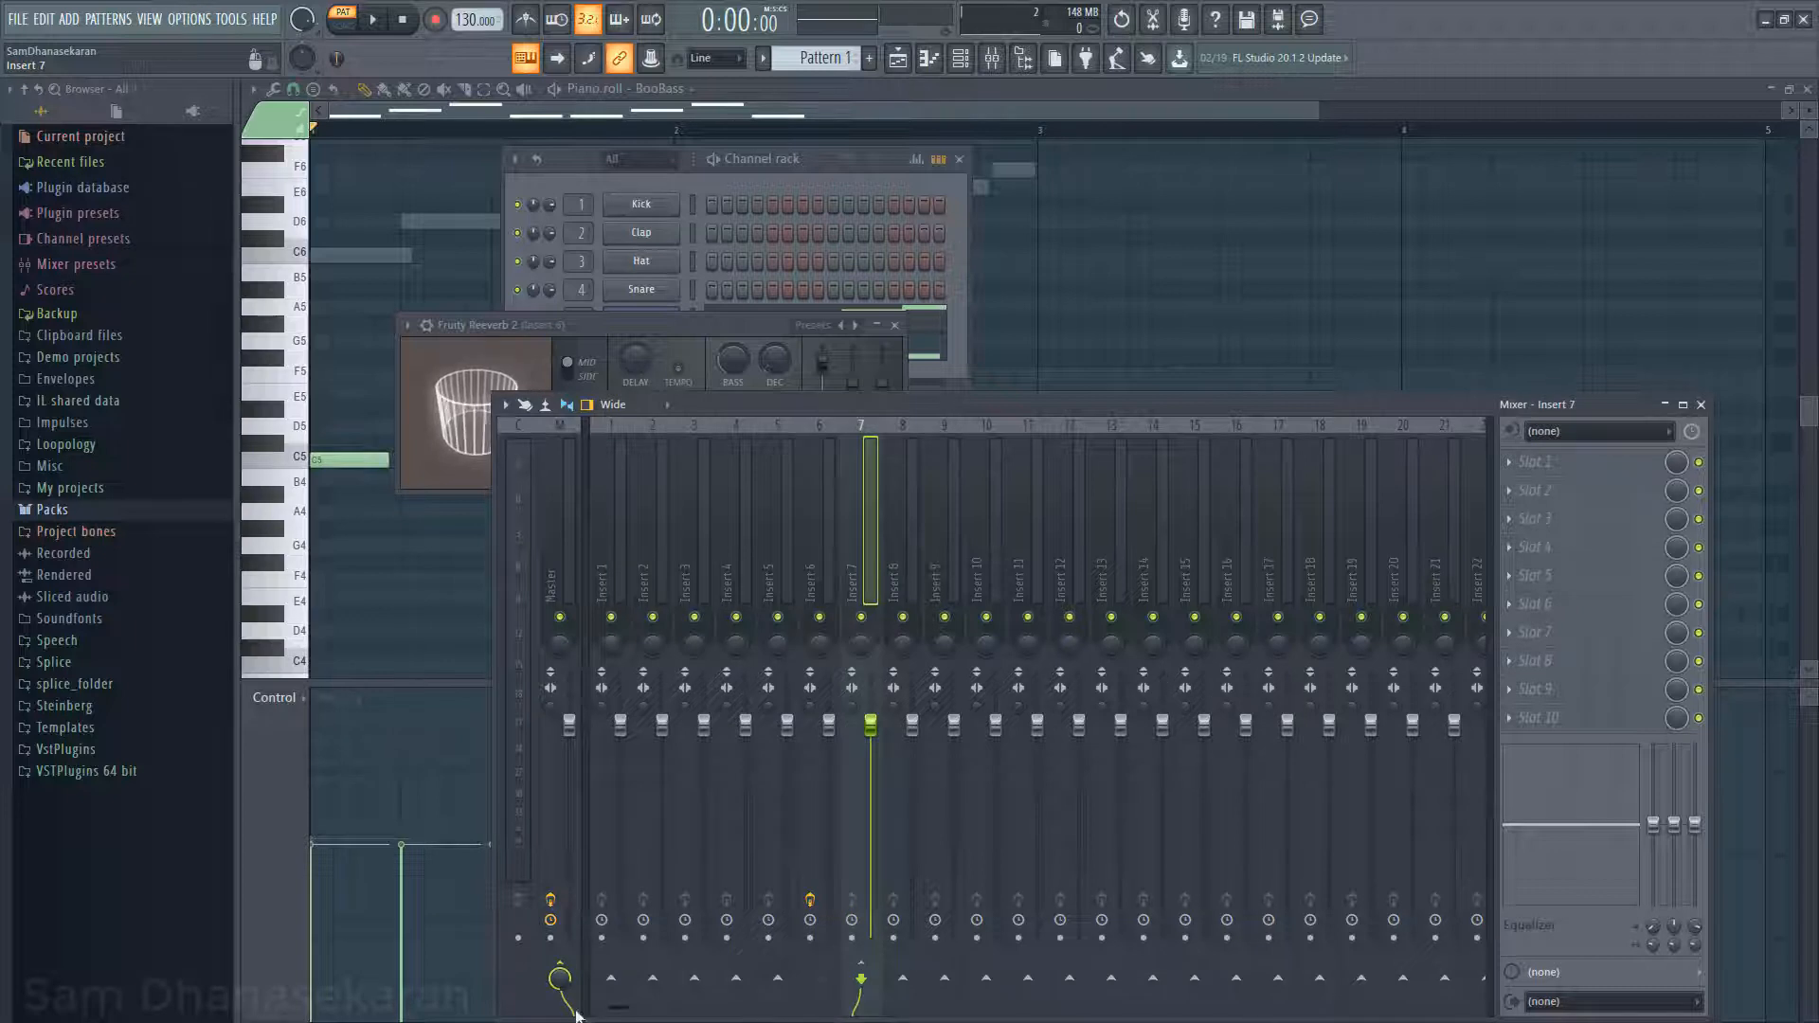
{"action": "left_click", "coordinate": [828, 469]}
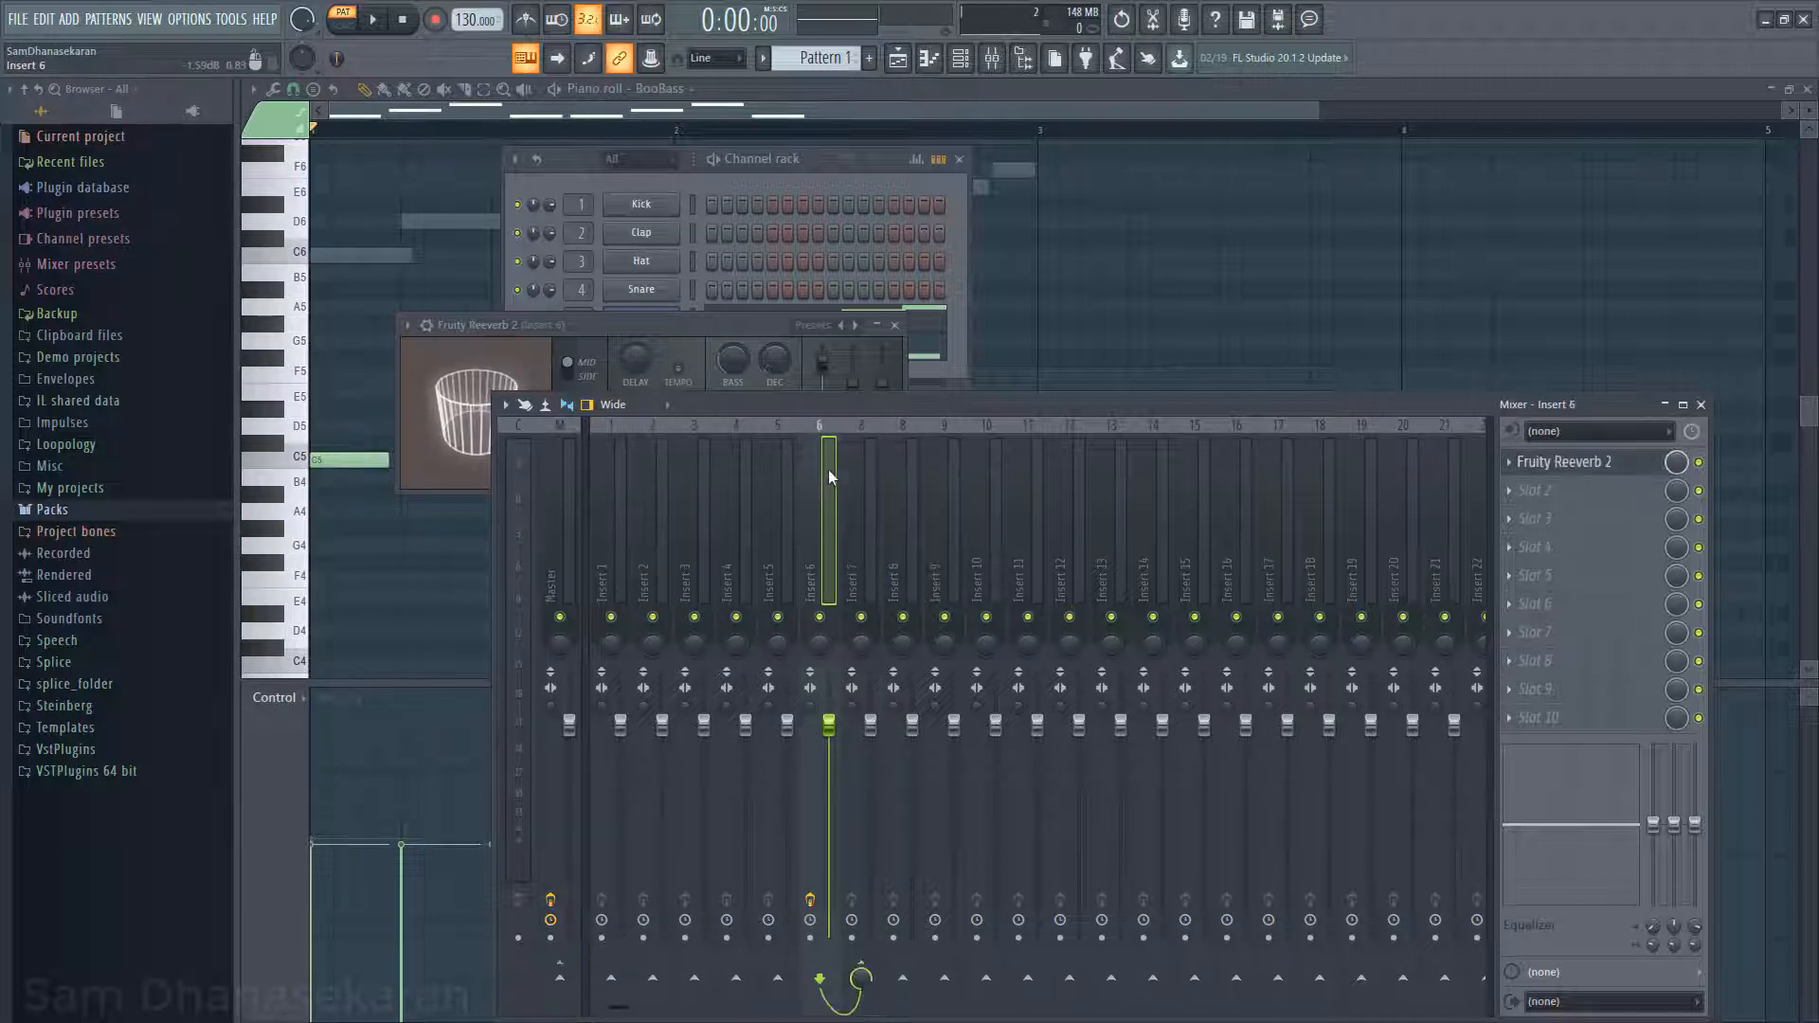
Step: Trace BooBass's signal path from its channel's target mixer track through Insert 6 and Insert 7 to the Master
{"action": "left_click", "coordinate": [743, 161]}
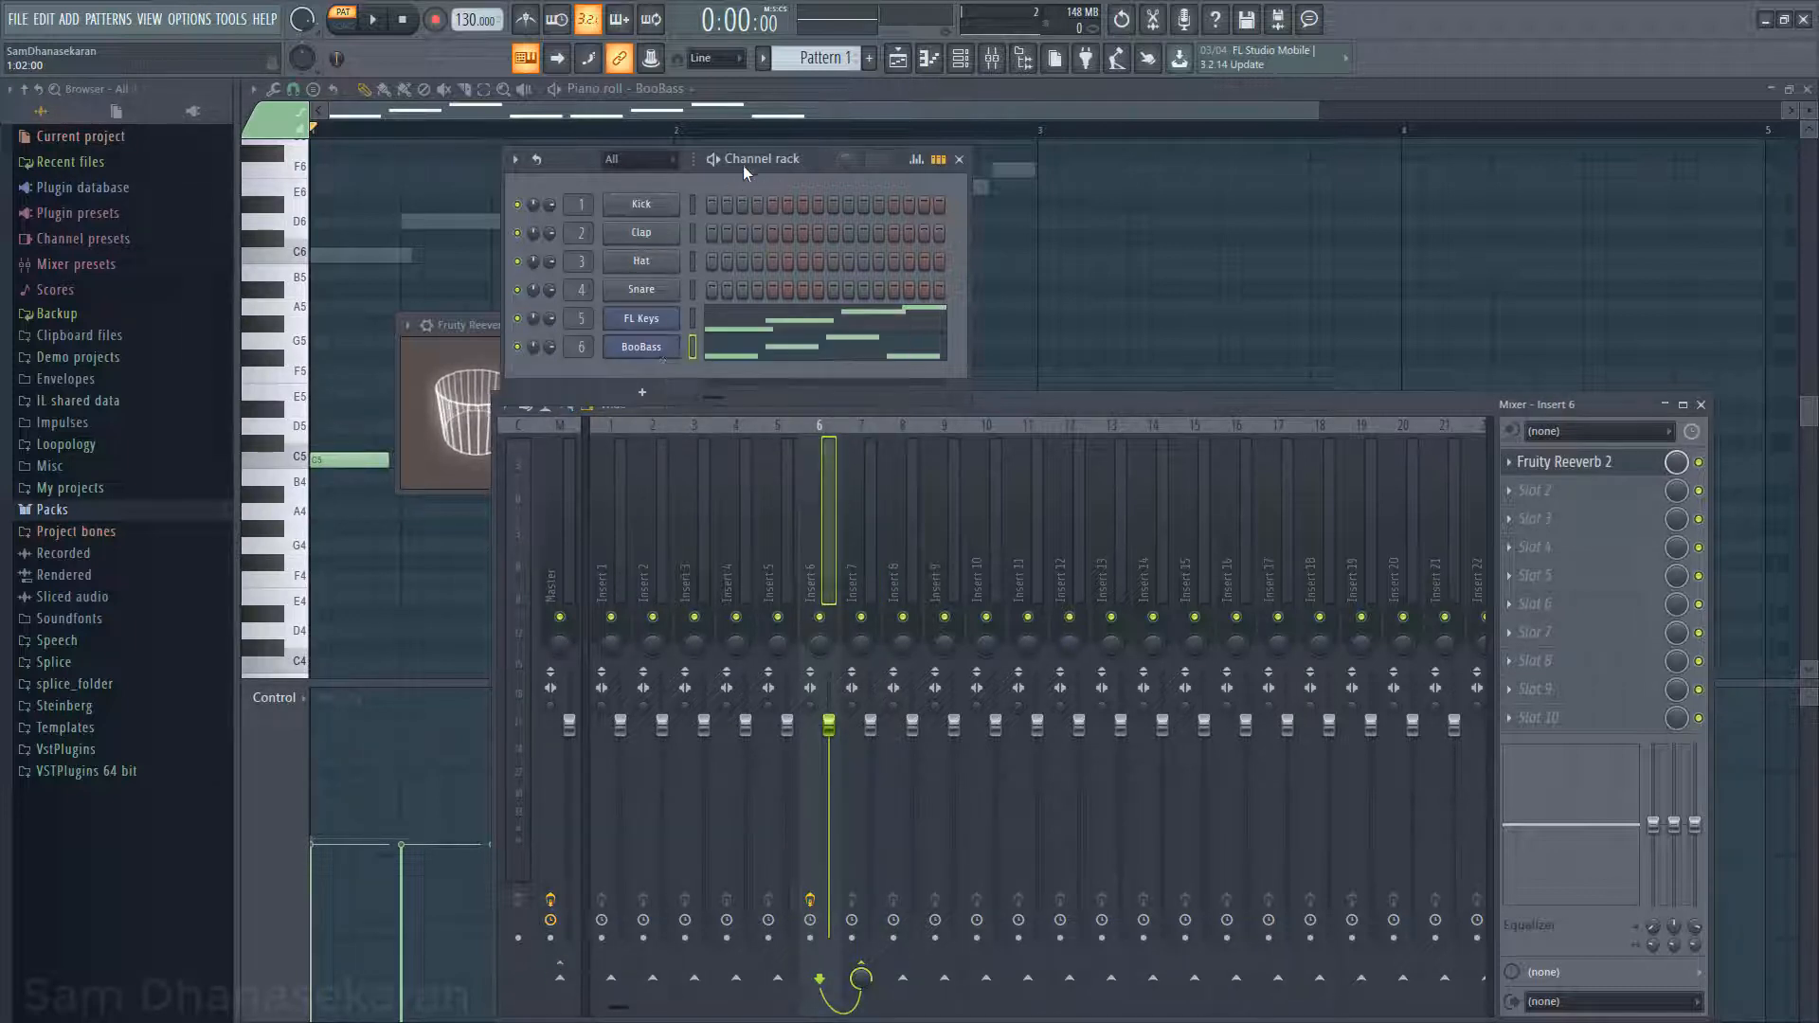
{"action": "left_click", "coordinate": [642, 347]}
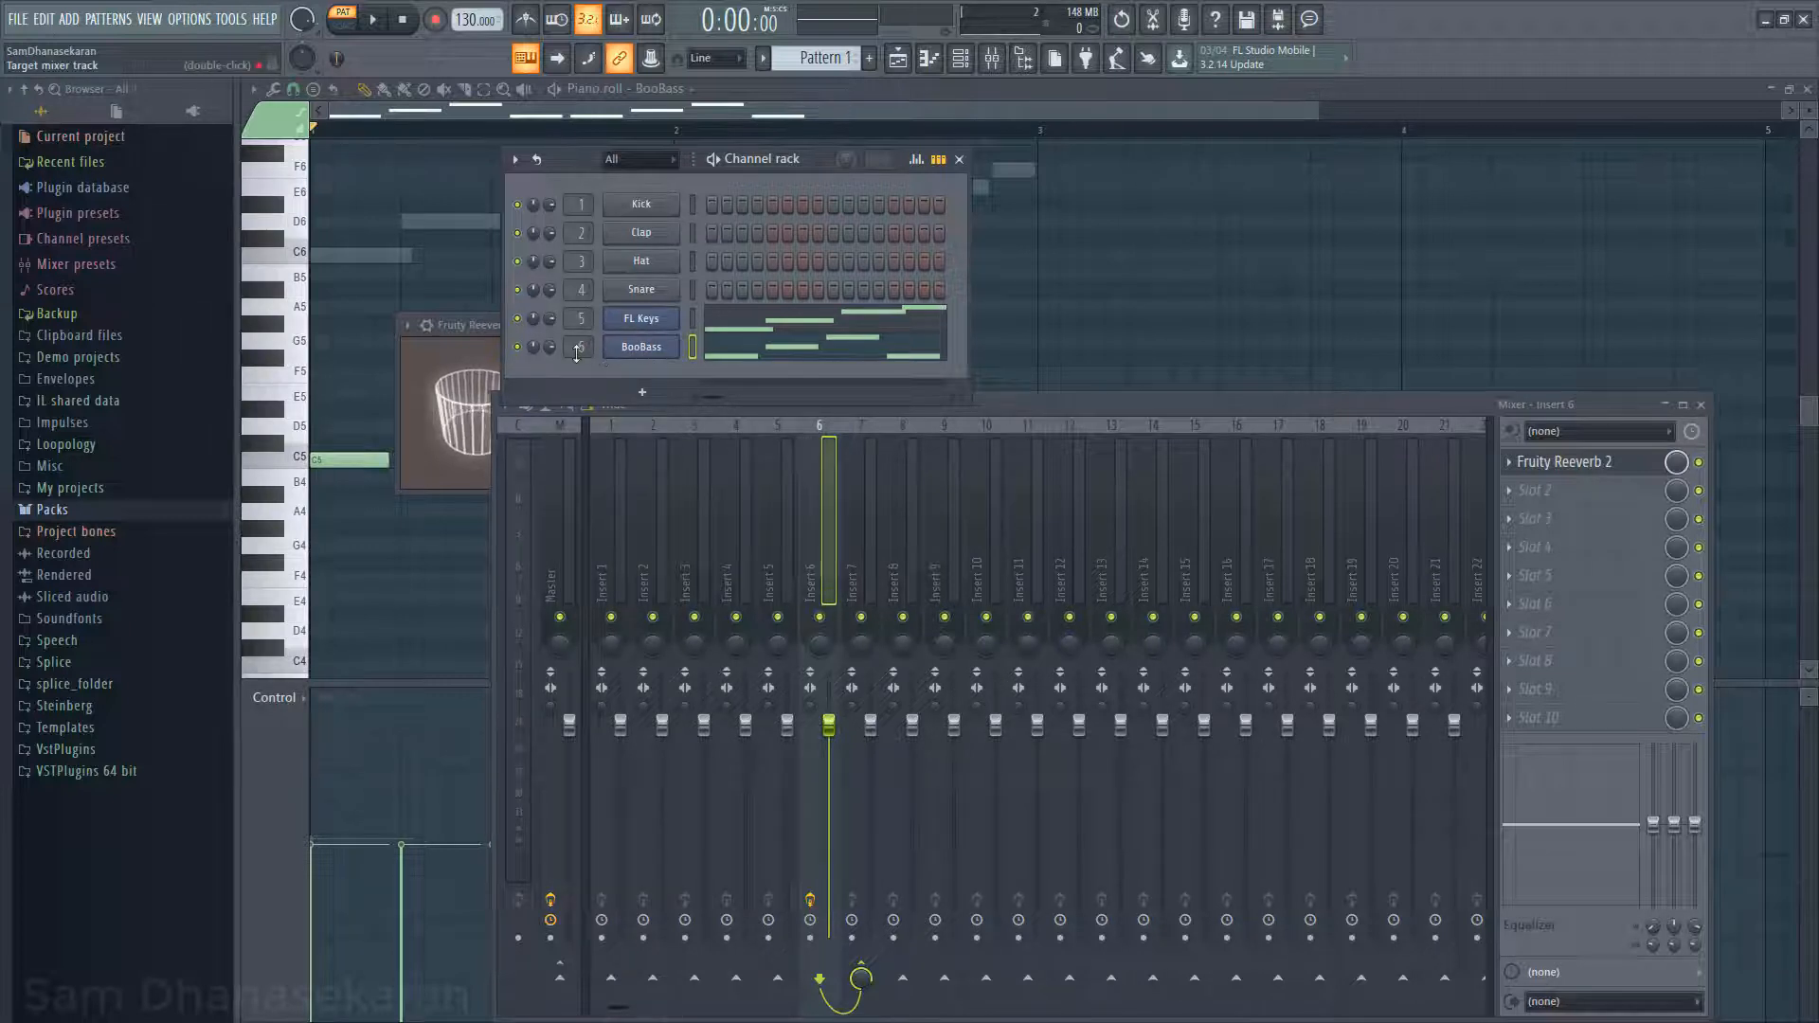
{"action": "left_click", "coordinate": [783, 413]}
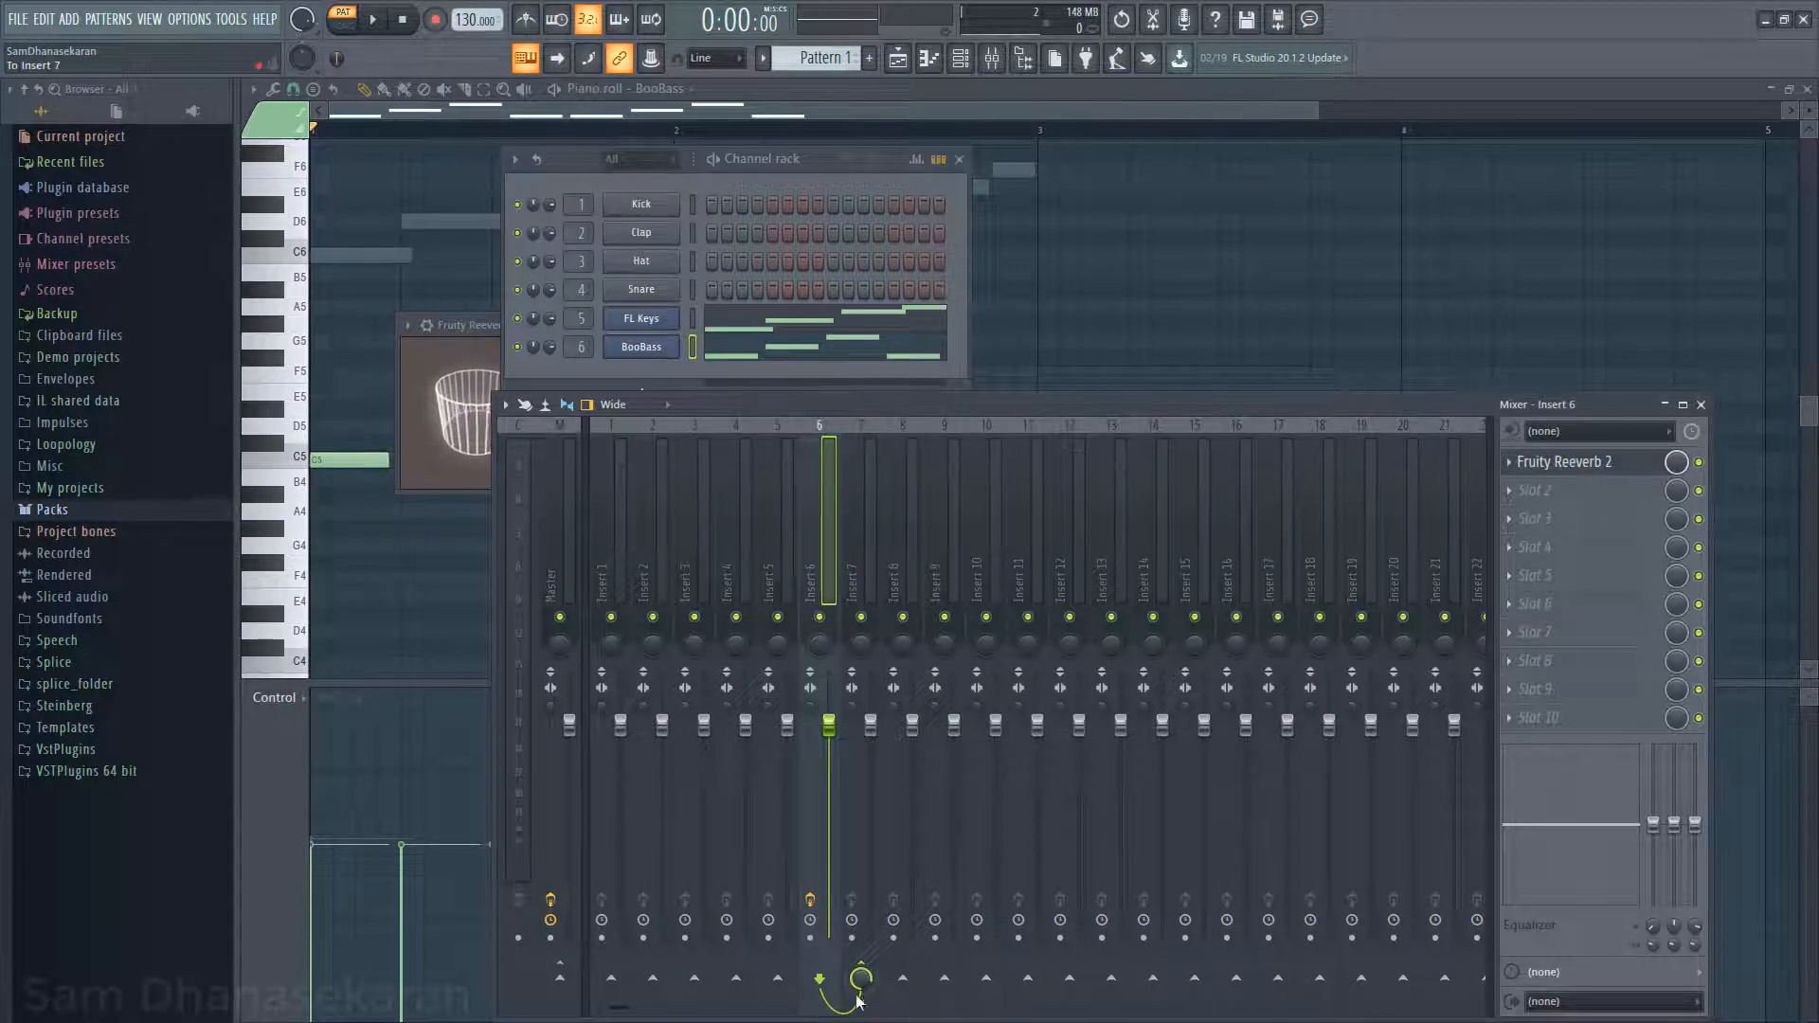
{"action": "left_click", "coordinate": [866, 540]}
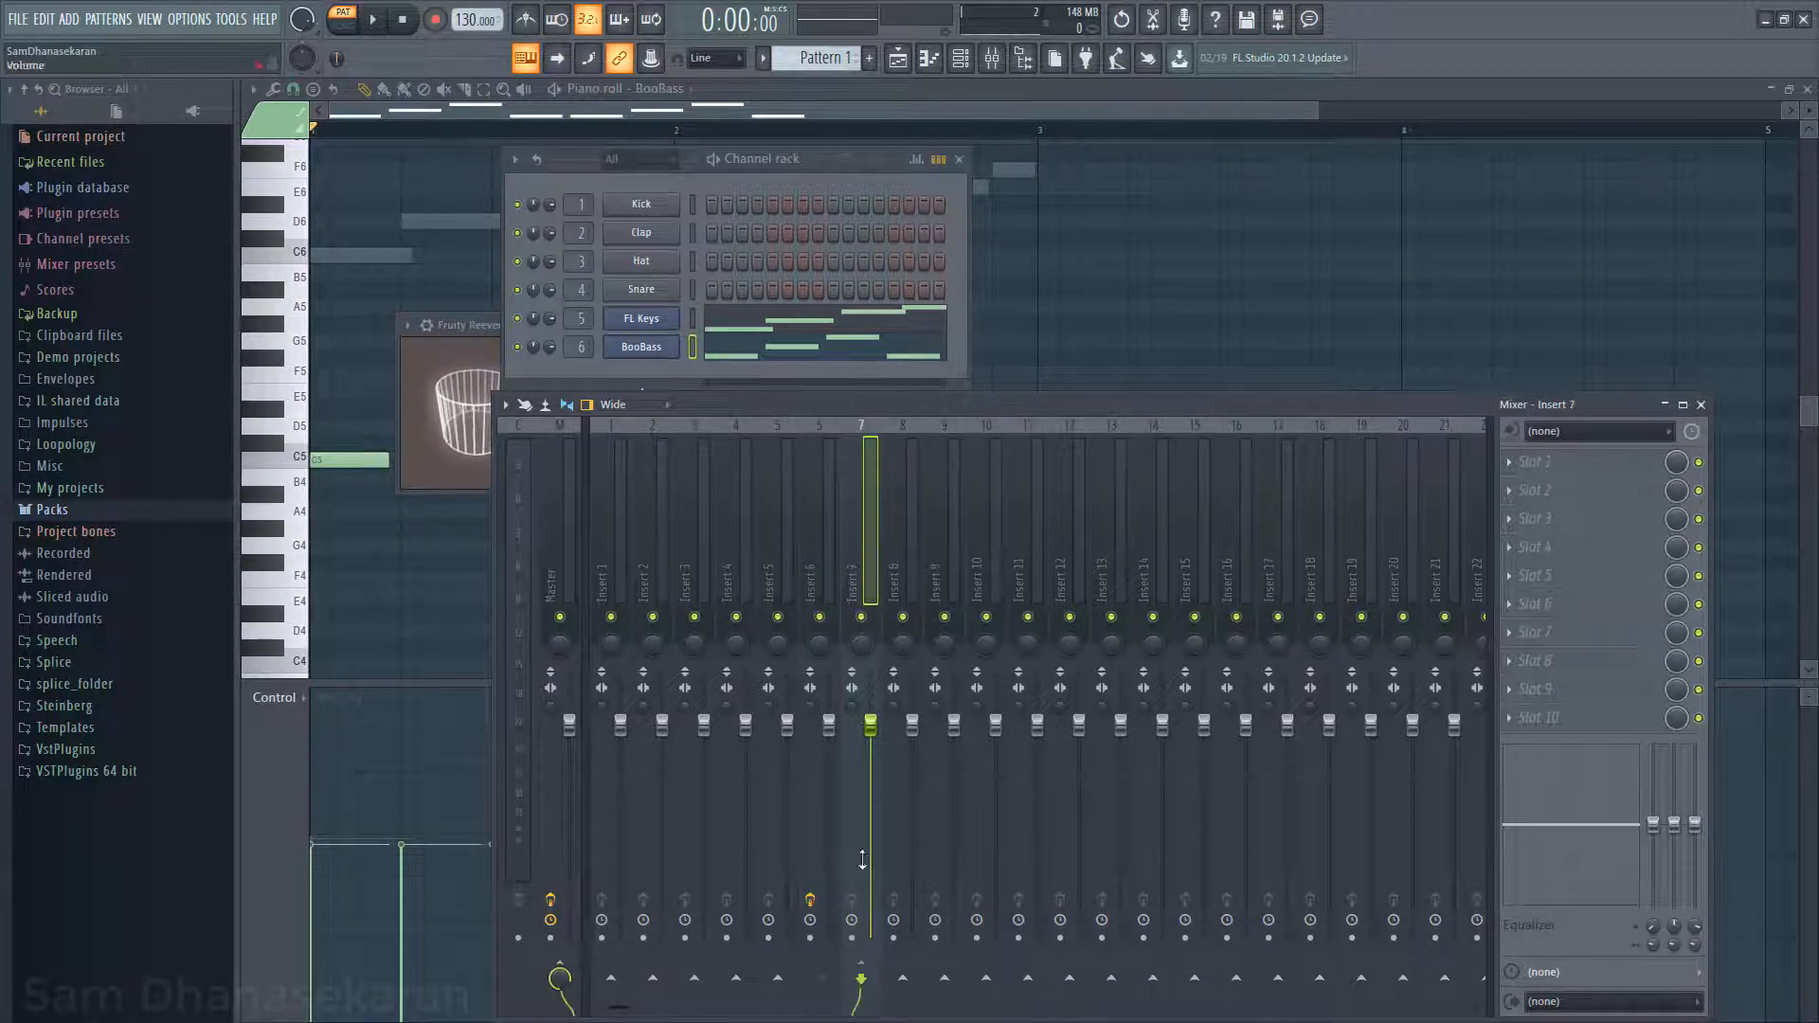
{"action": "left_click", "coordinate": [830, 549]}
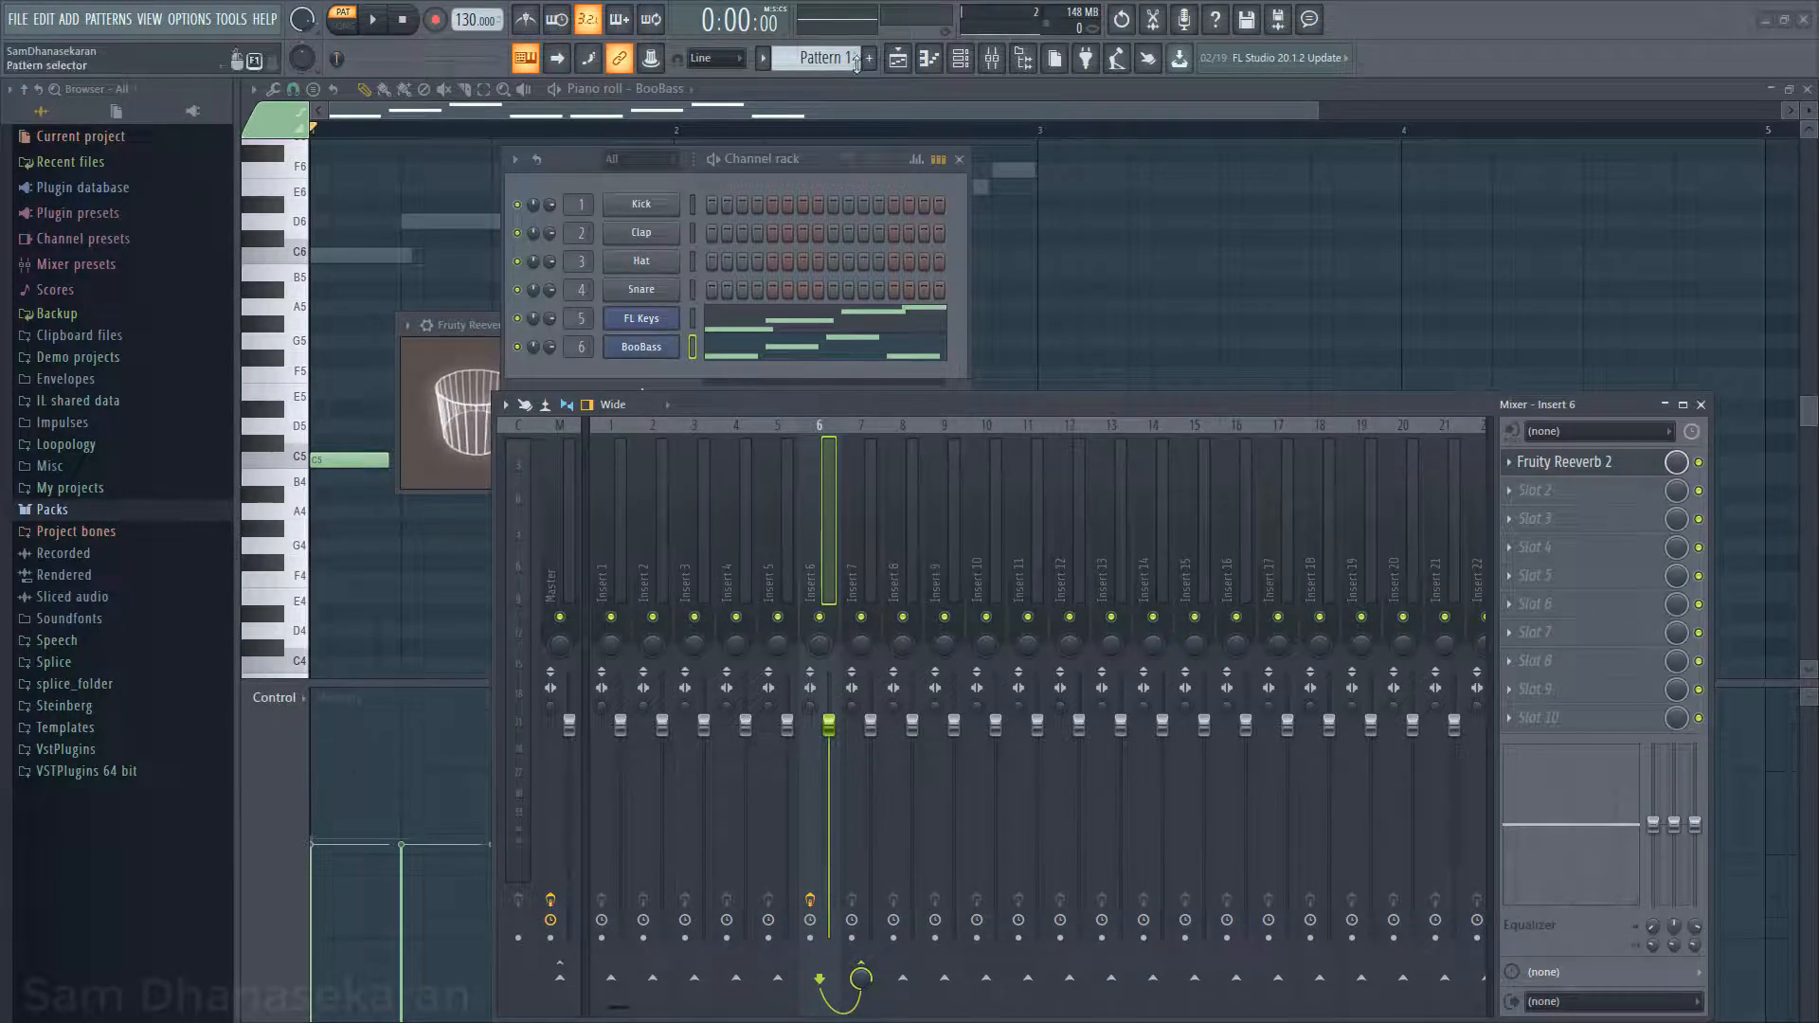
Step: Place four Pattern 1 clips end to end on playlist Track 1, filling bars 1 to 8, and switch playback to song mode
{"action": "left_click", "coordinate": [897, 58]}
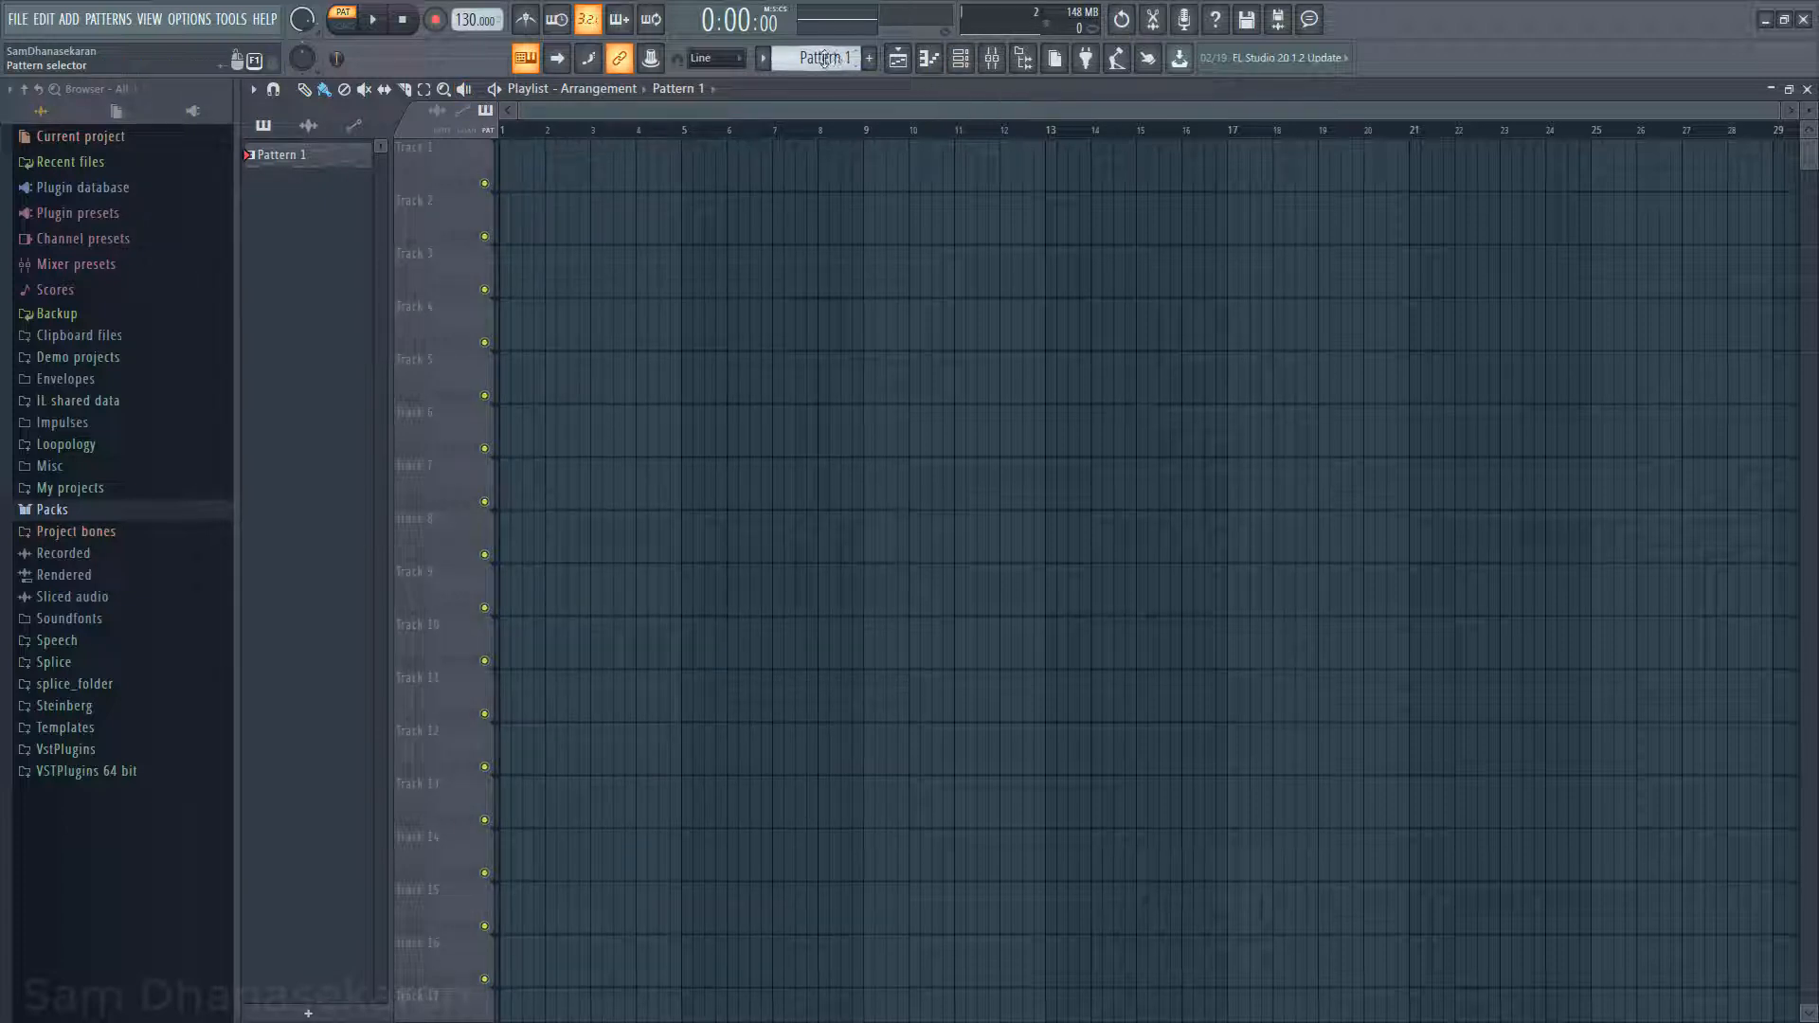
{"action": "left_click", "coordinate": [973, 63]}
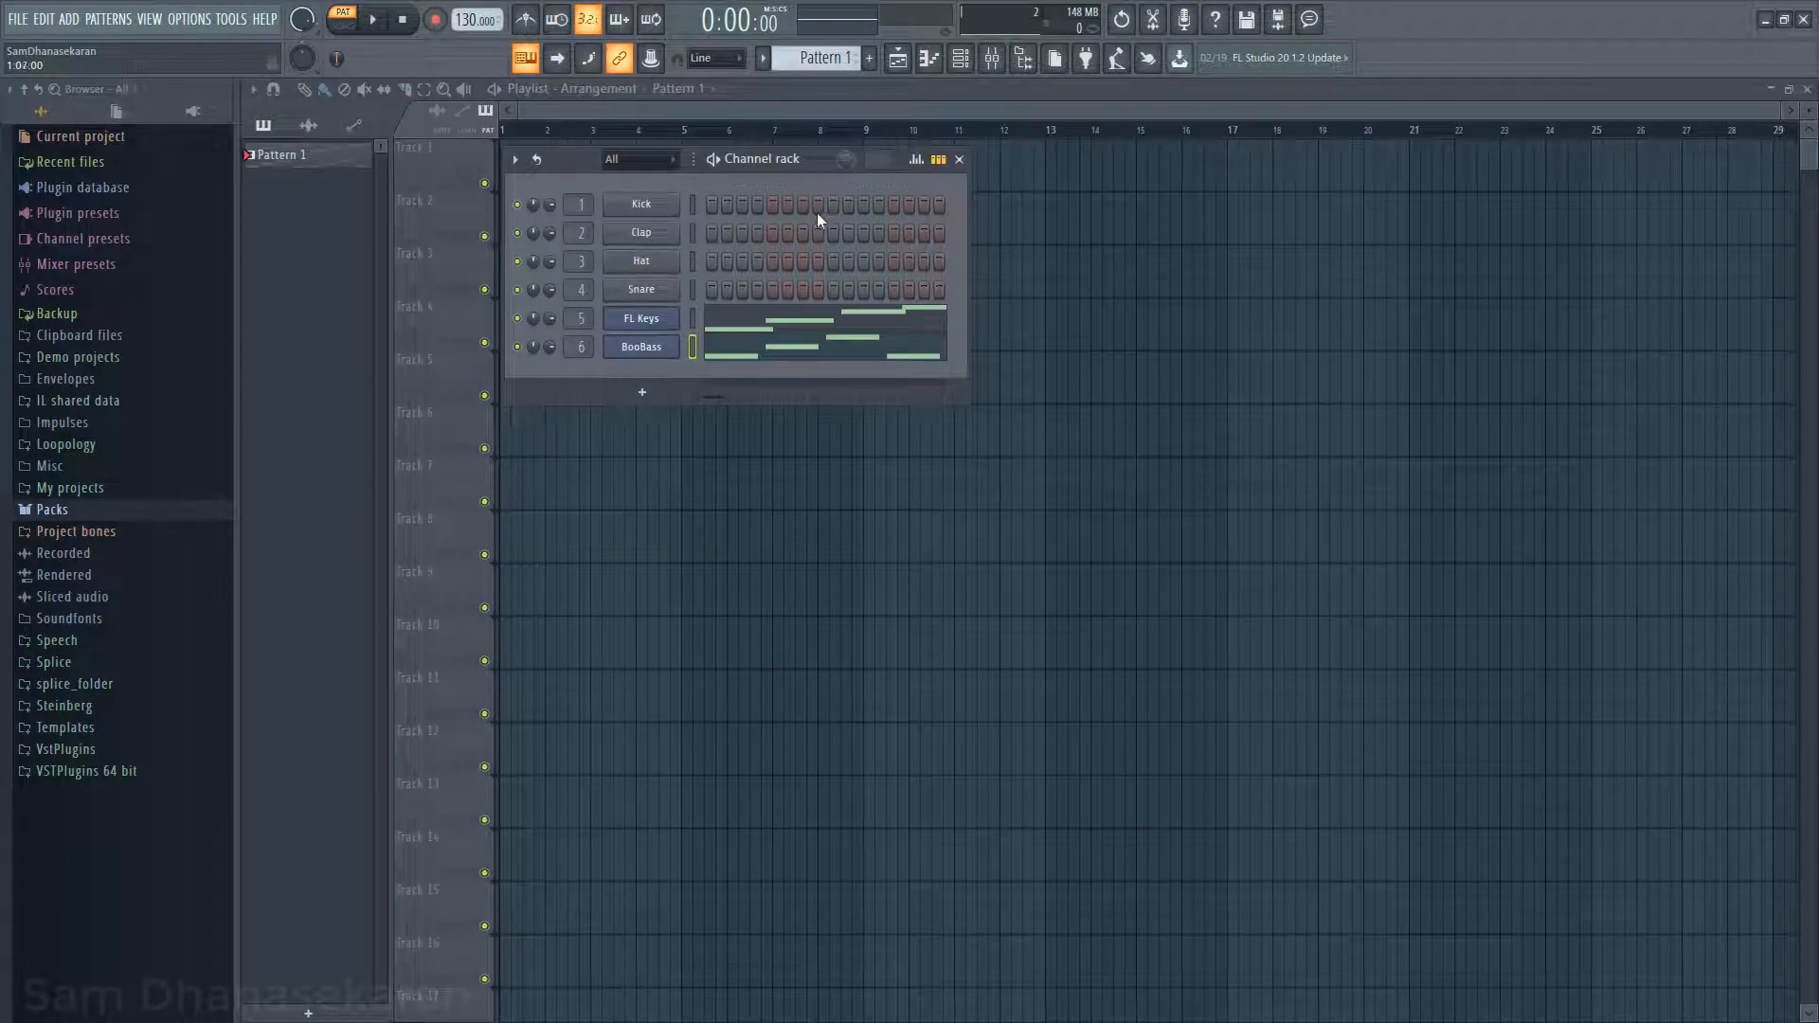
{"action": "left_click_drag", "start_coordinate": [811, 163], "coordinate": [832, 380]}
{"action": "left_click", "coordinate": [514, 164]}
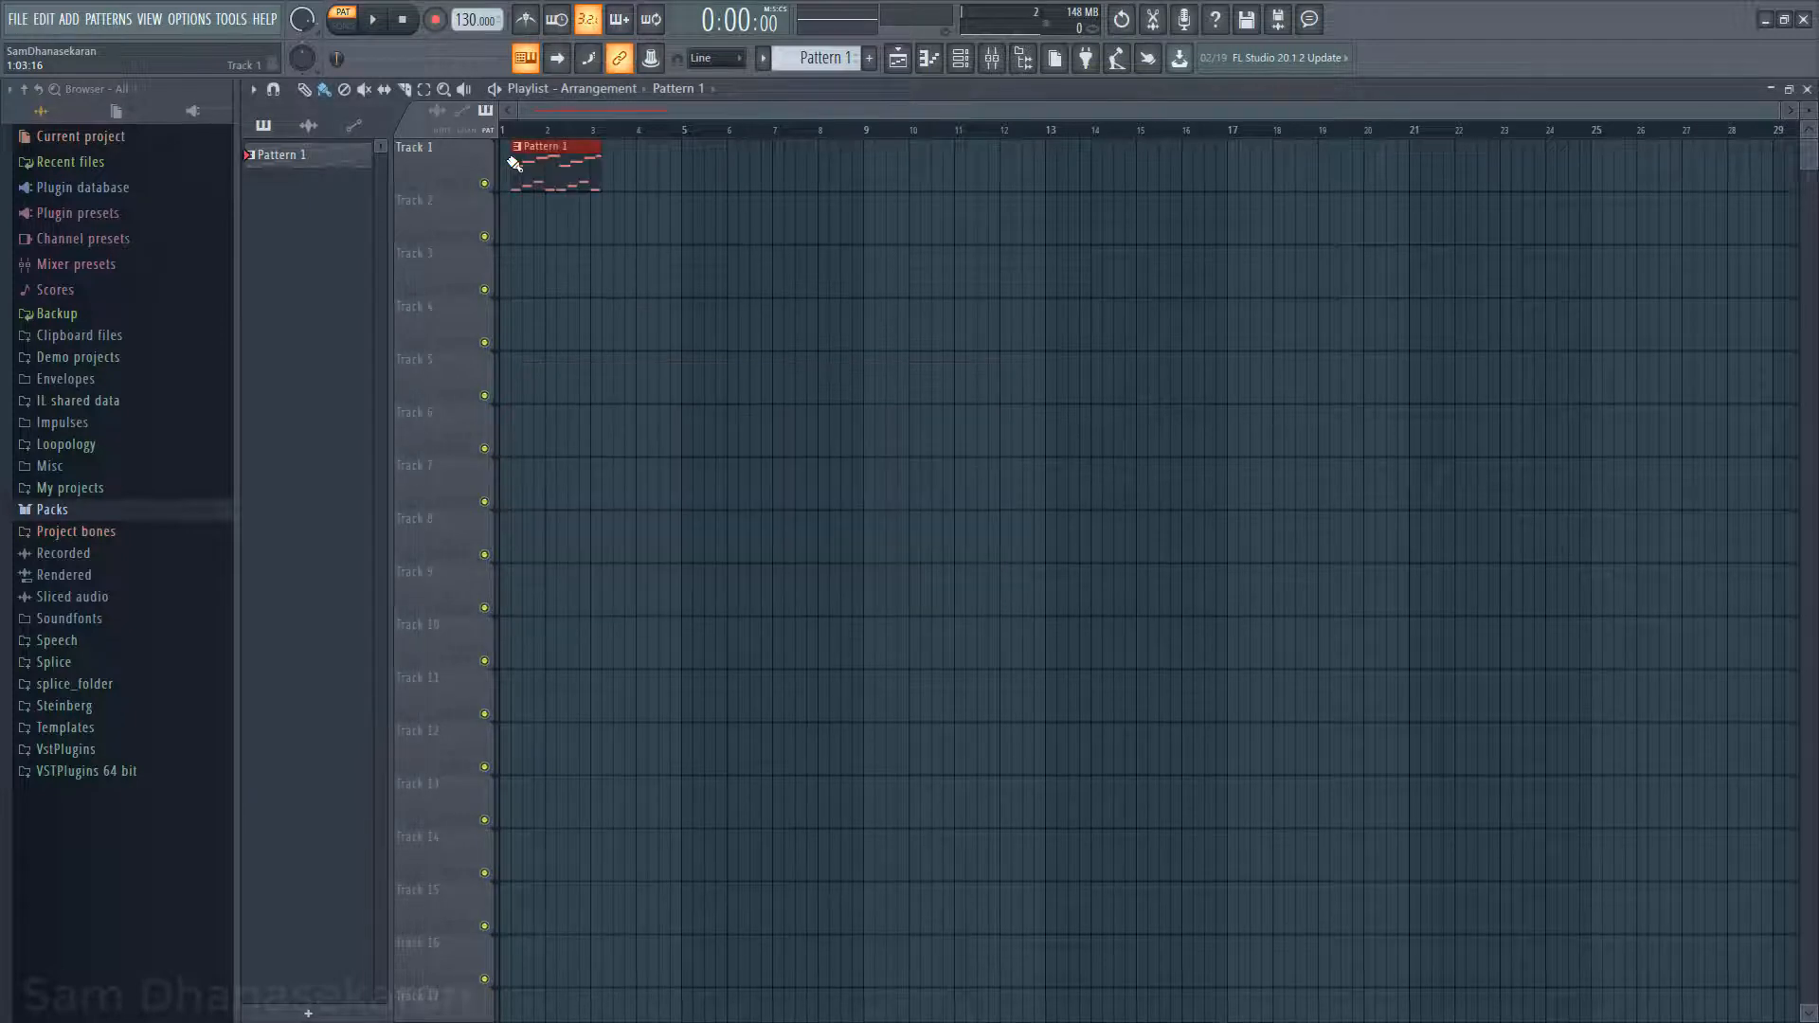
{"action": "left_click", "coordinate": [604, 169]}
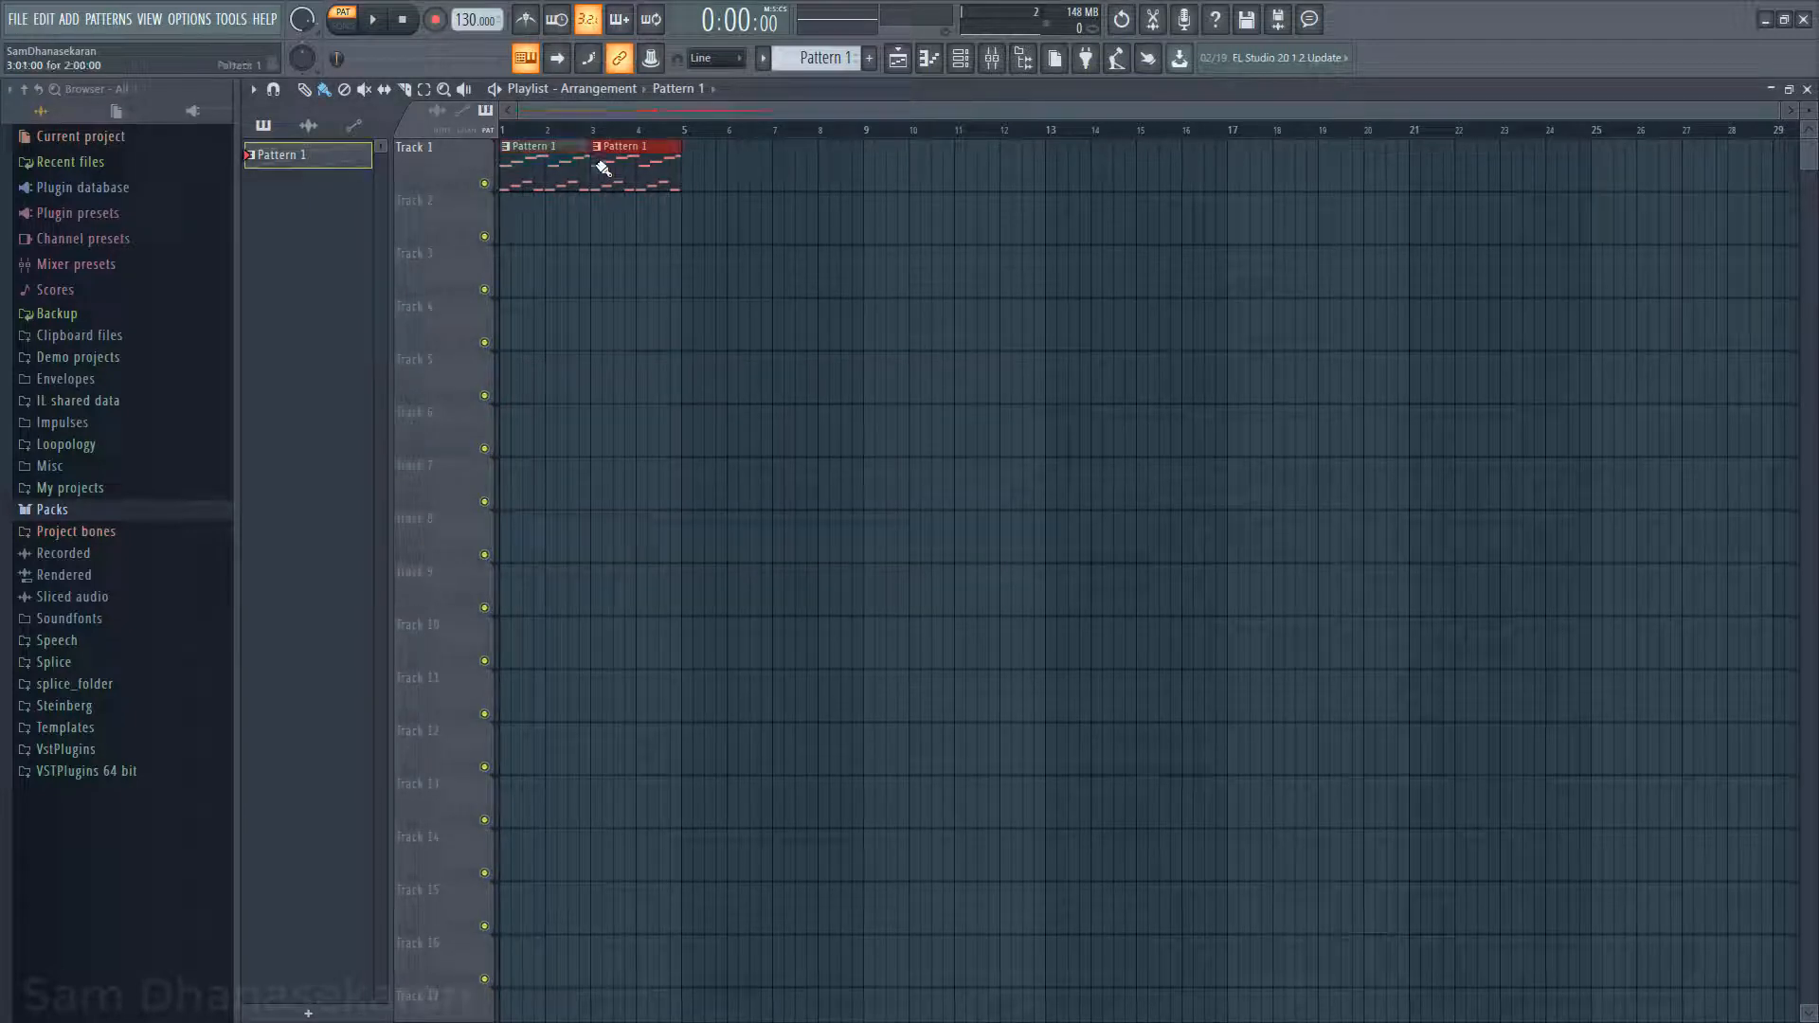
{"action": "left_click", "coordinate": [697, 171]}
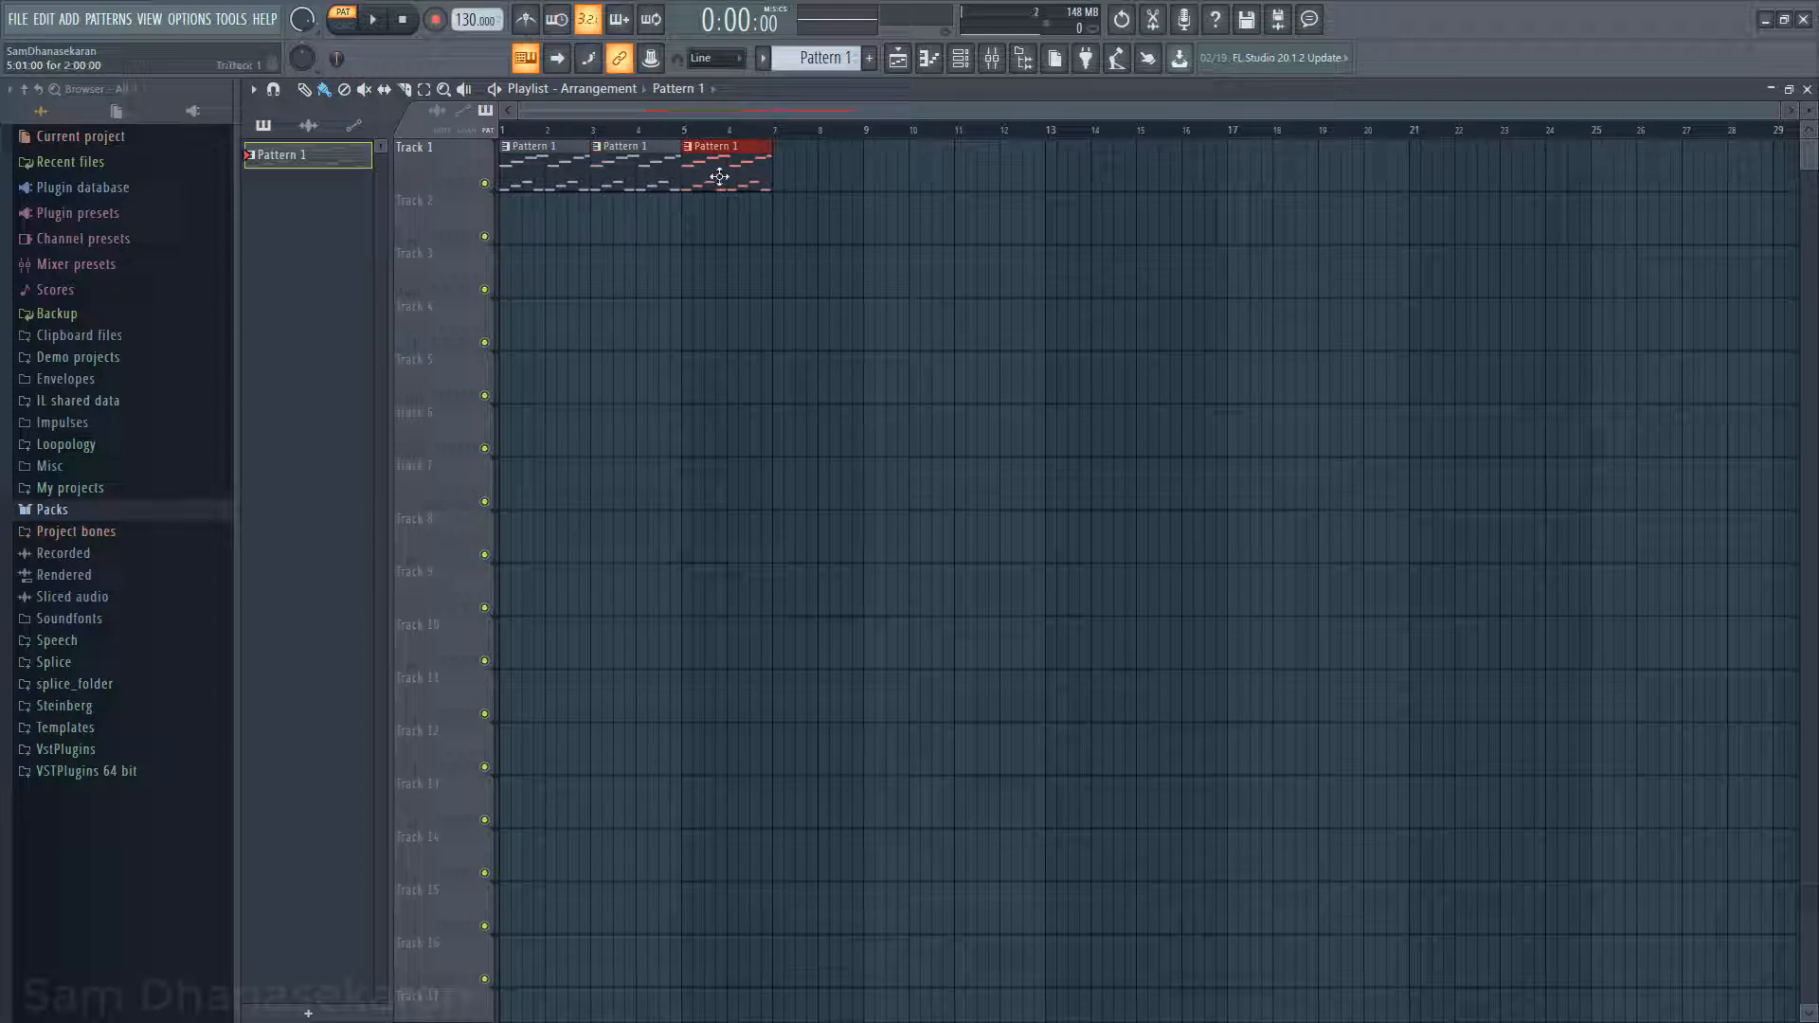
{"action": "left_click", "coordinate": [786, 171]}
{"action": "left_click_drag", "start_coordinate": [806, 155], "coordinate": [795, 155]}
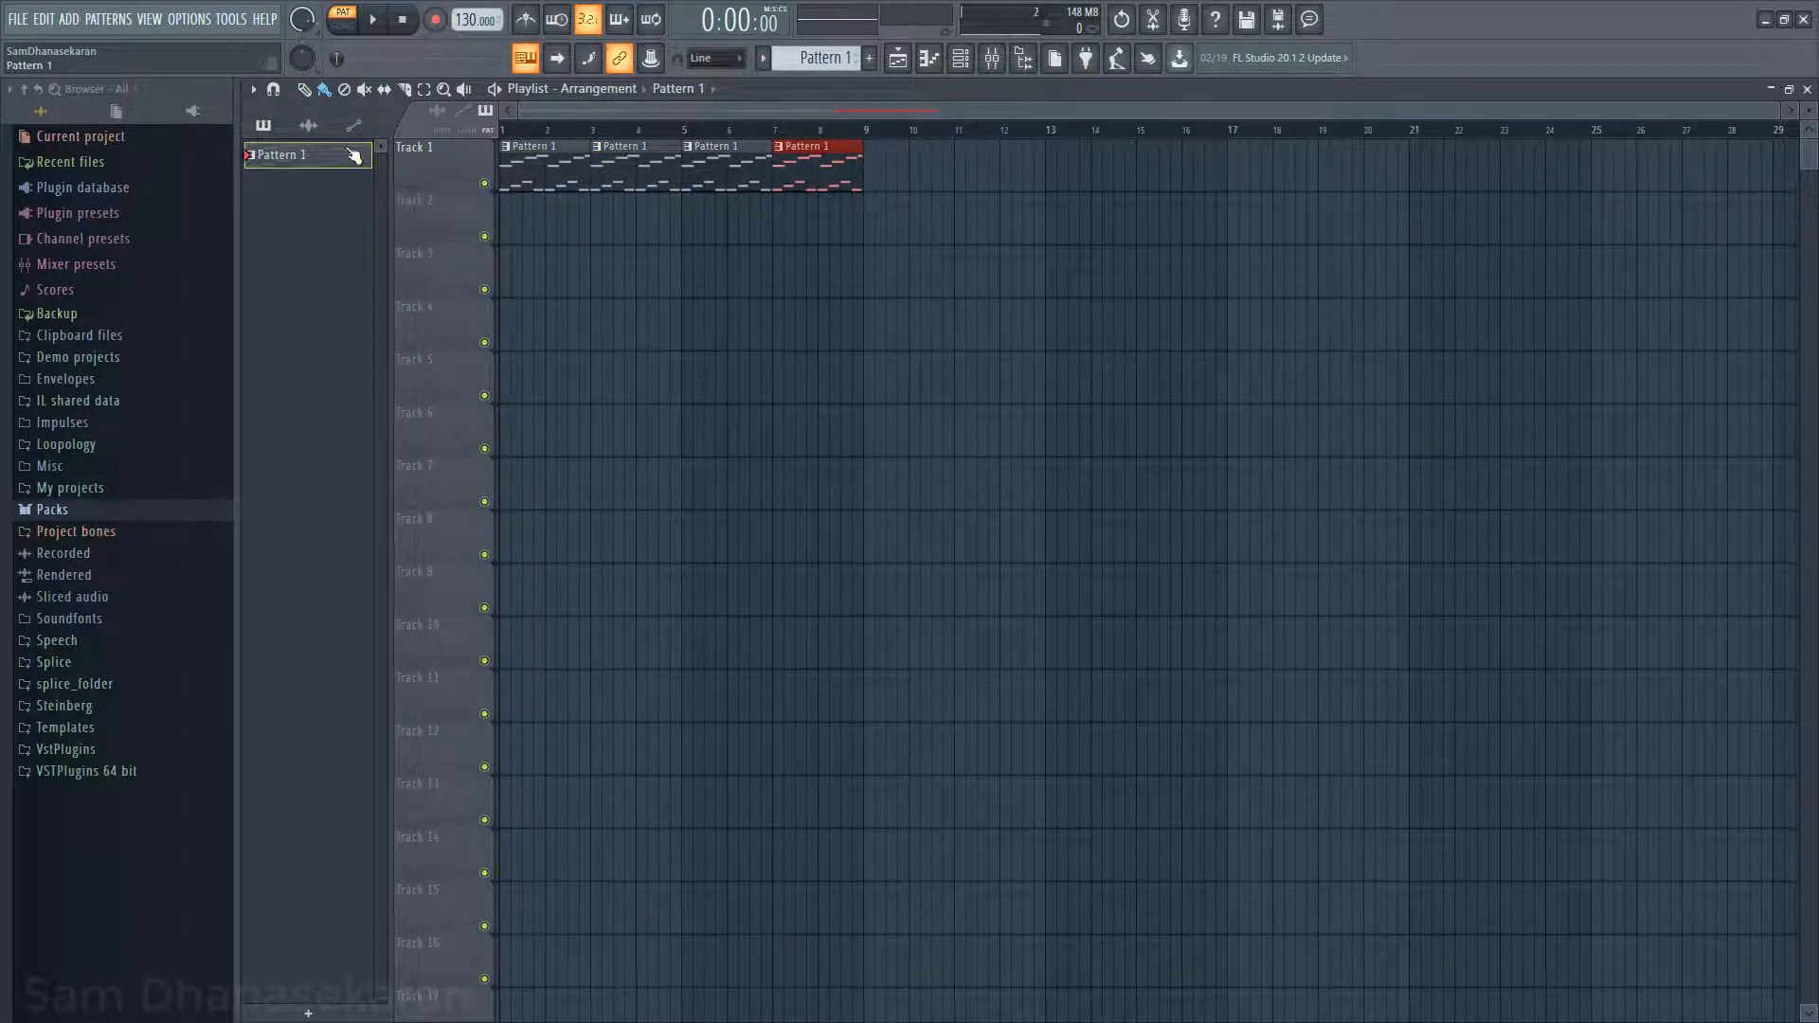
{"action": "left_click", "coordinate": [348, 35]}
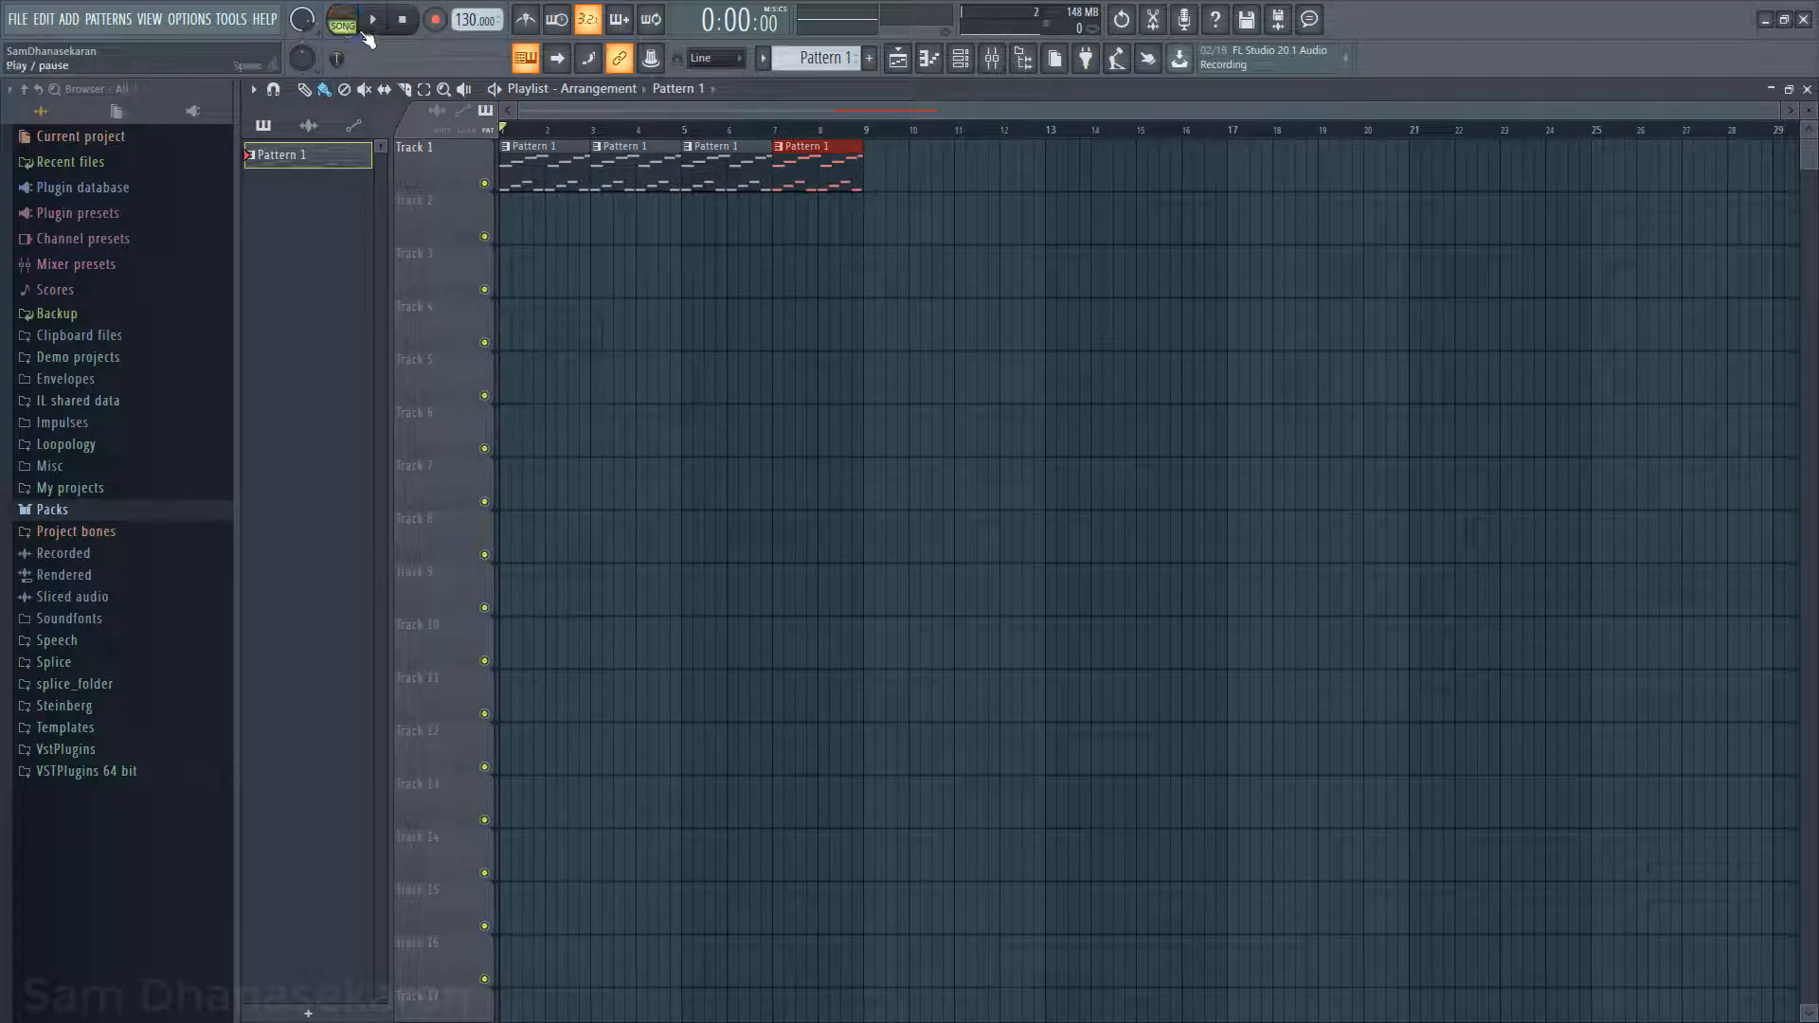
Step: Play the Track 1 arrangement from the beginning in song mode and stop playback
{"action": "left_click", "coordinate": [377, 24]}
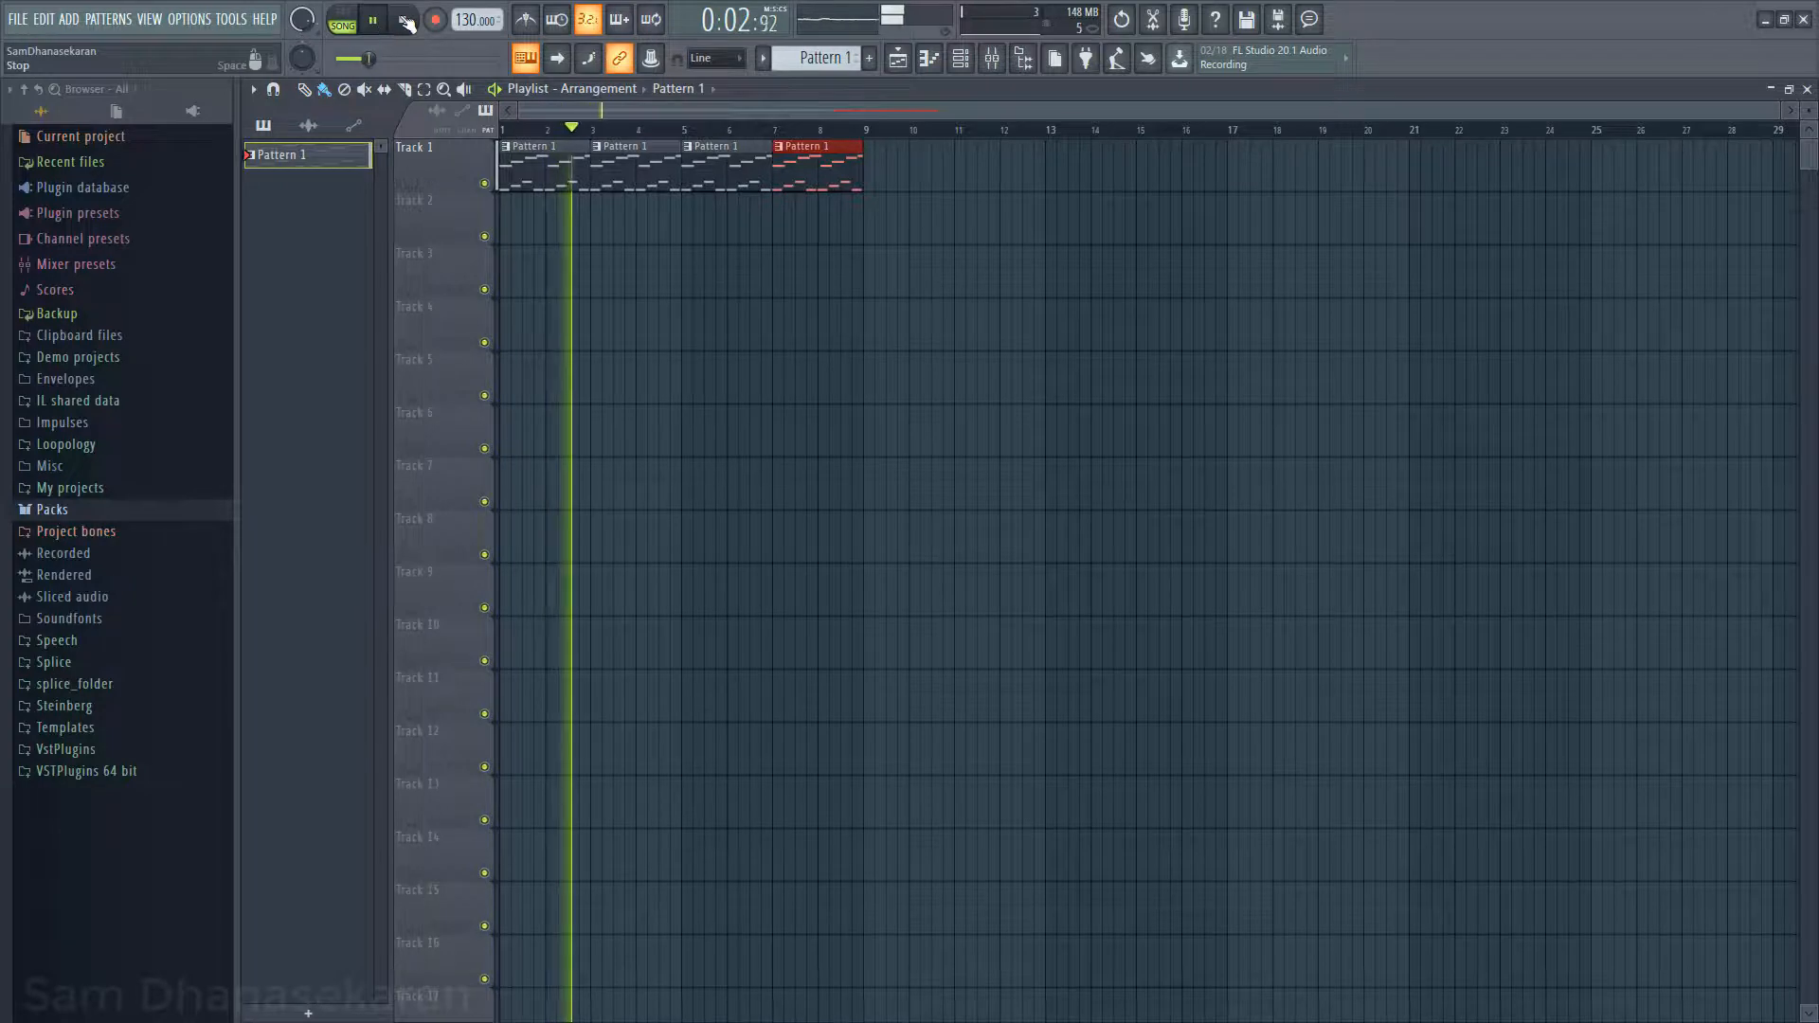
{"action": "left_click", "coordinate": [406, 21]}
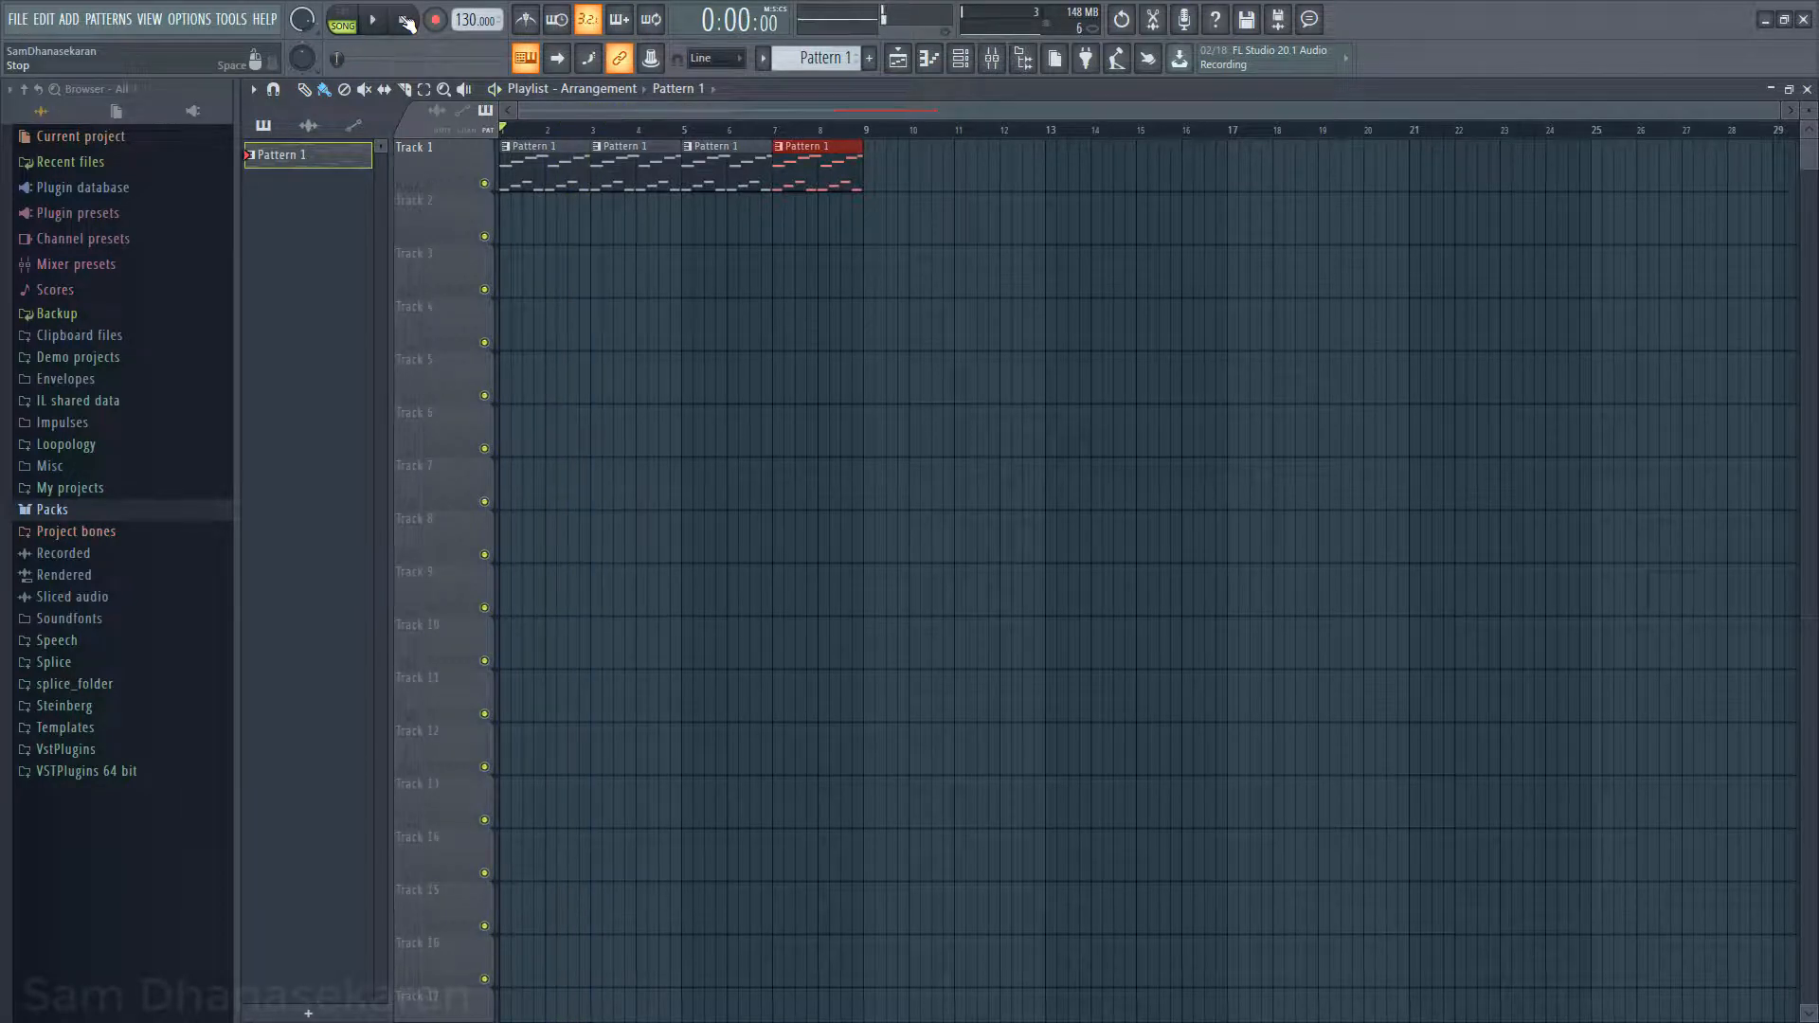
Step: Create Pattern 2 and program kicks on steps 1, 5, 9 and 13 with snares on steps 5 and 13
{"action": "left_click", "coordinate": [871, 58]}
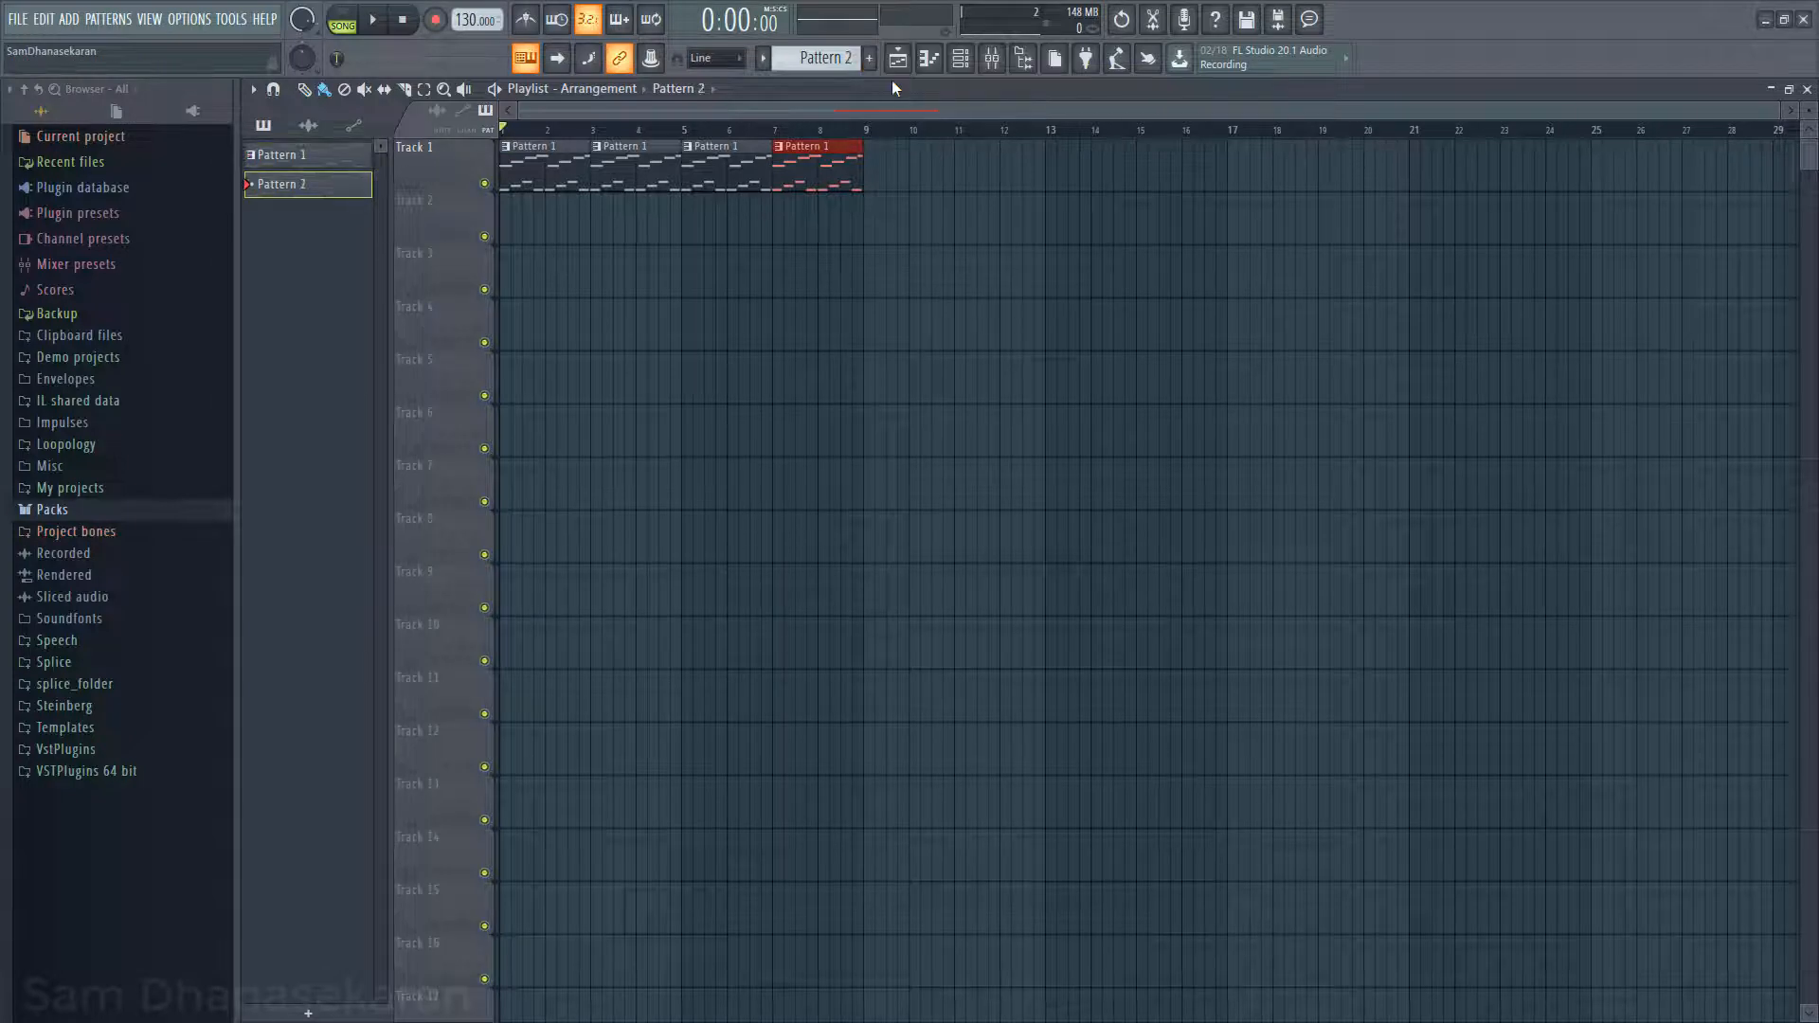
{"action": "left_click", "coordinate": [962, 60]}
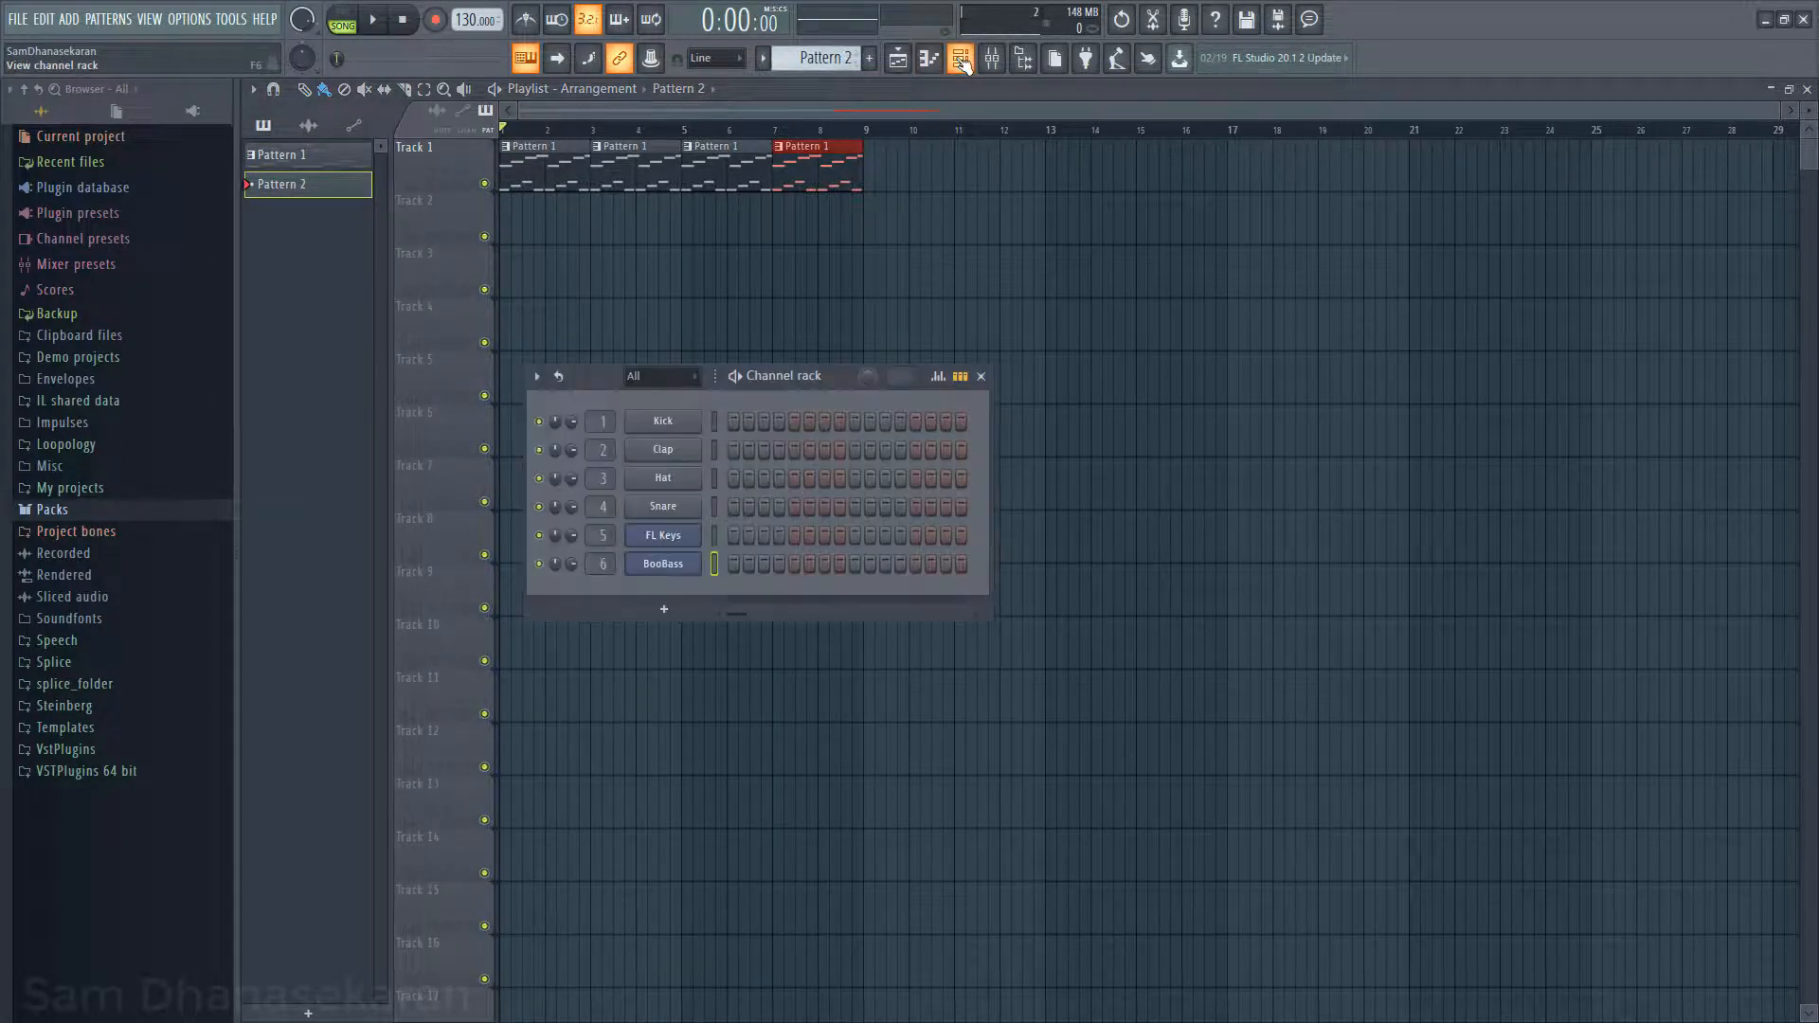
{"action": "left_click", "coordinate": [736, 421]}
{"action": "left_click", "coordinate": [793, 422]}
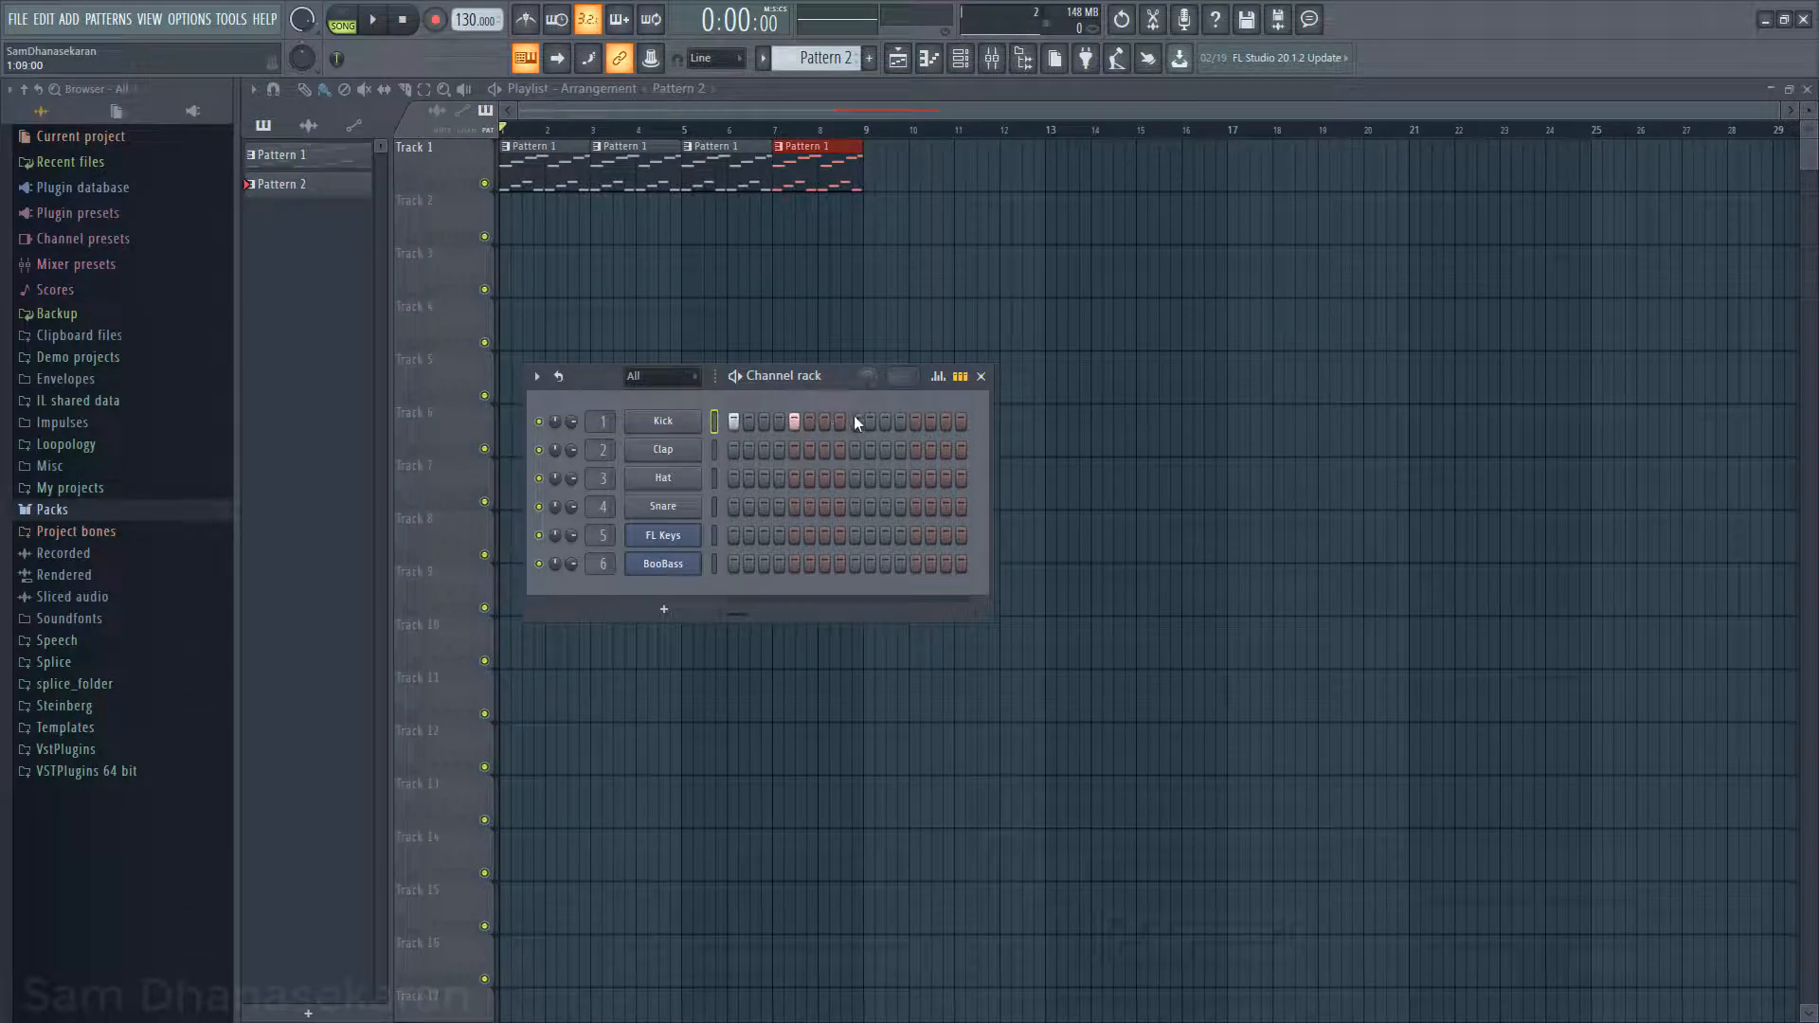
{"action": "left_click", "coordinate": [916, 421]}
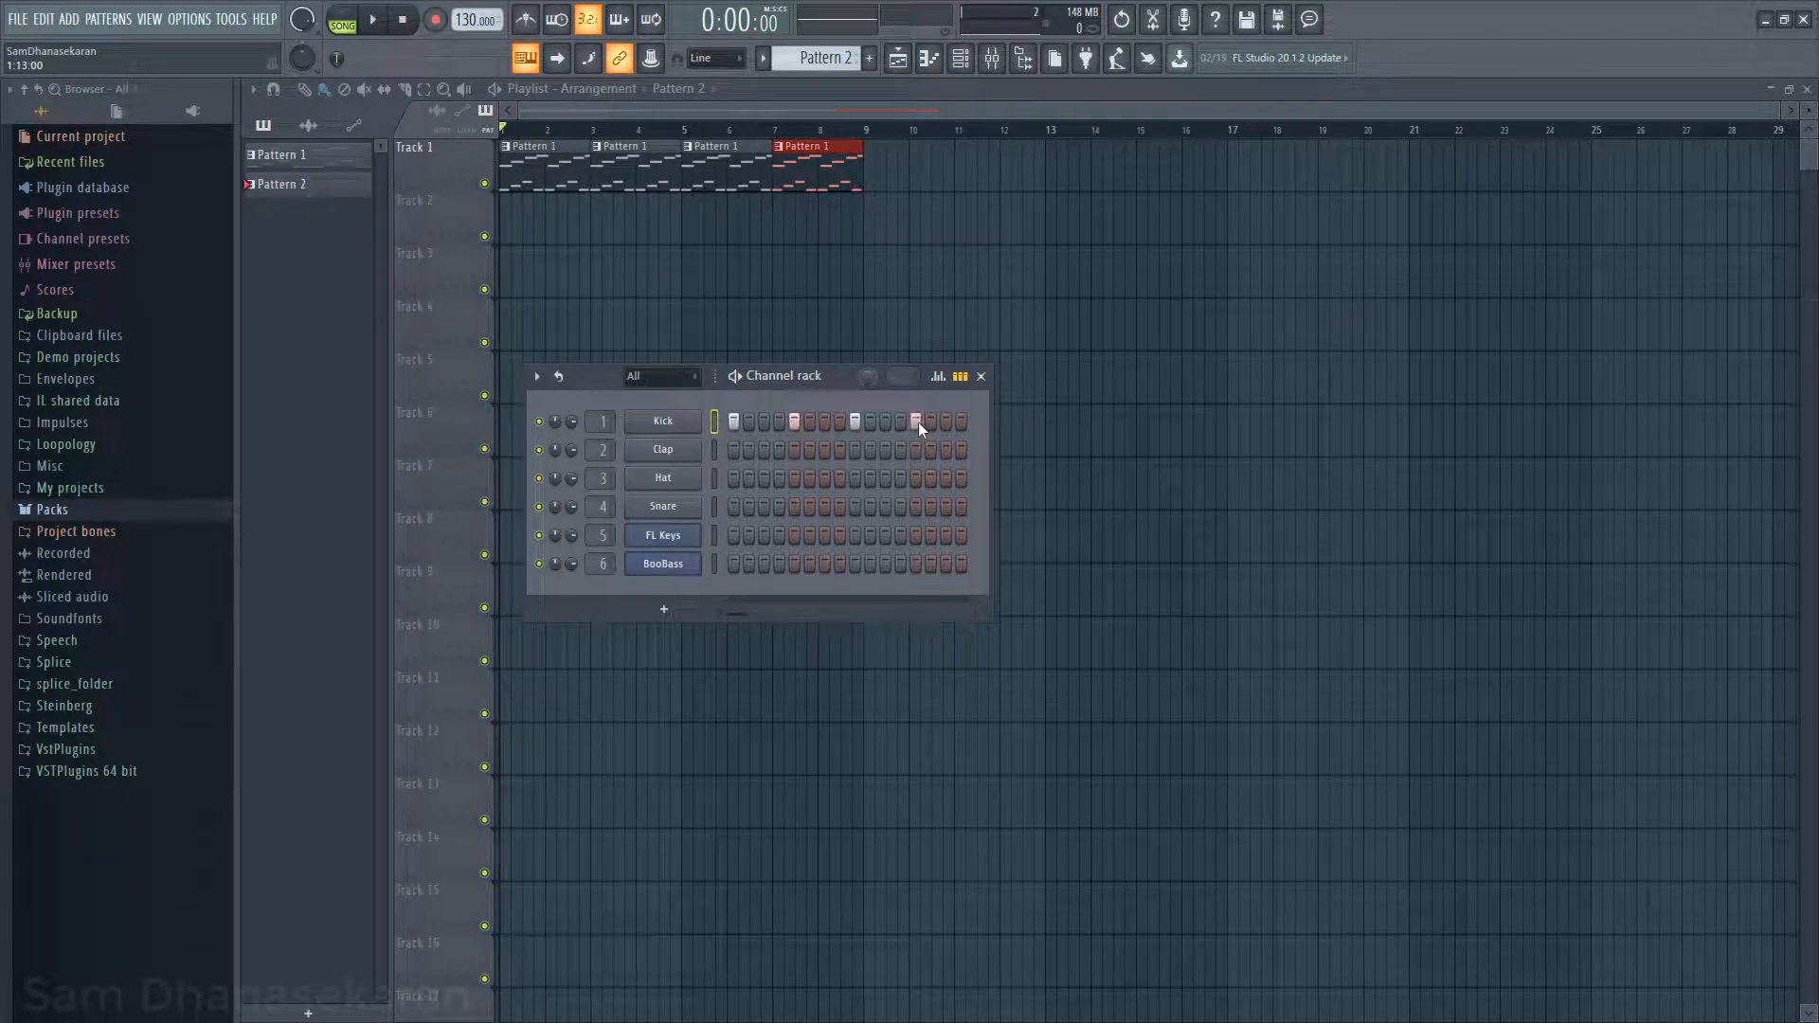
{"action": "left_click", "coordinate": [796, 508]}
Step: Place four Pattern 2 clips end to end on playlist Track 2 across bars 1 to 4 and audition the arrangement
{"action": "left_click", "coordinate": [505, 223]}
{"action": "left_click", "coordinate": [555, 222]}
{"action": "left_click", "coordinate": [622, 218]}
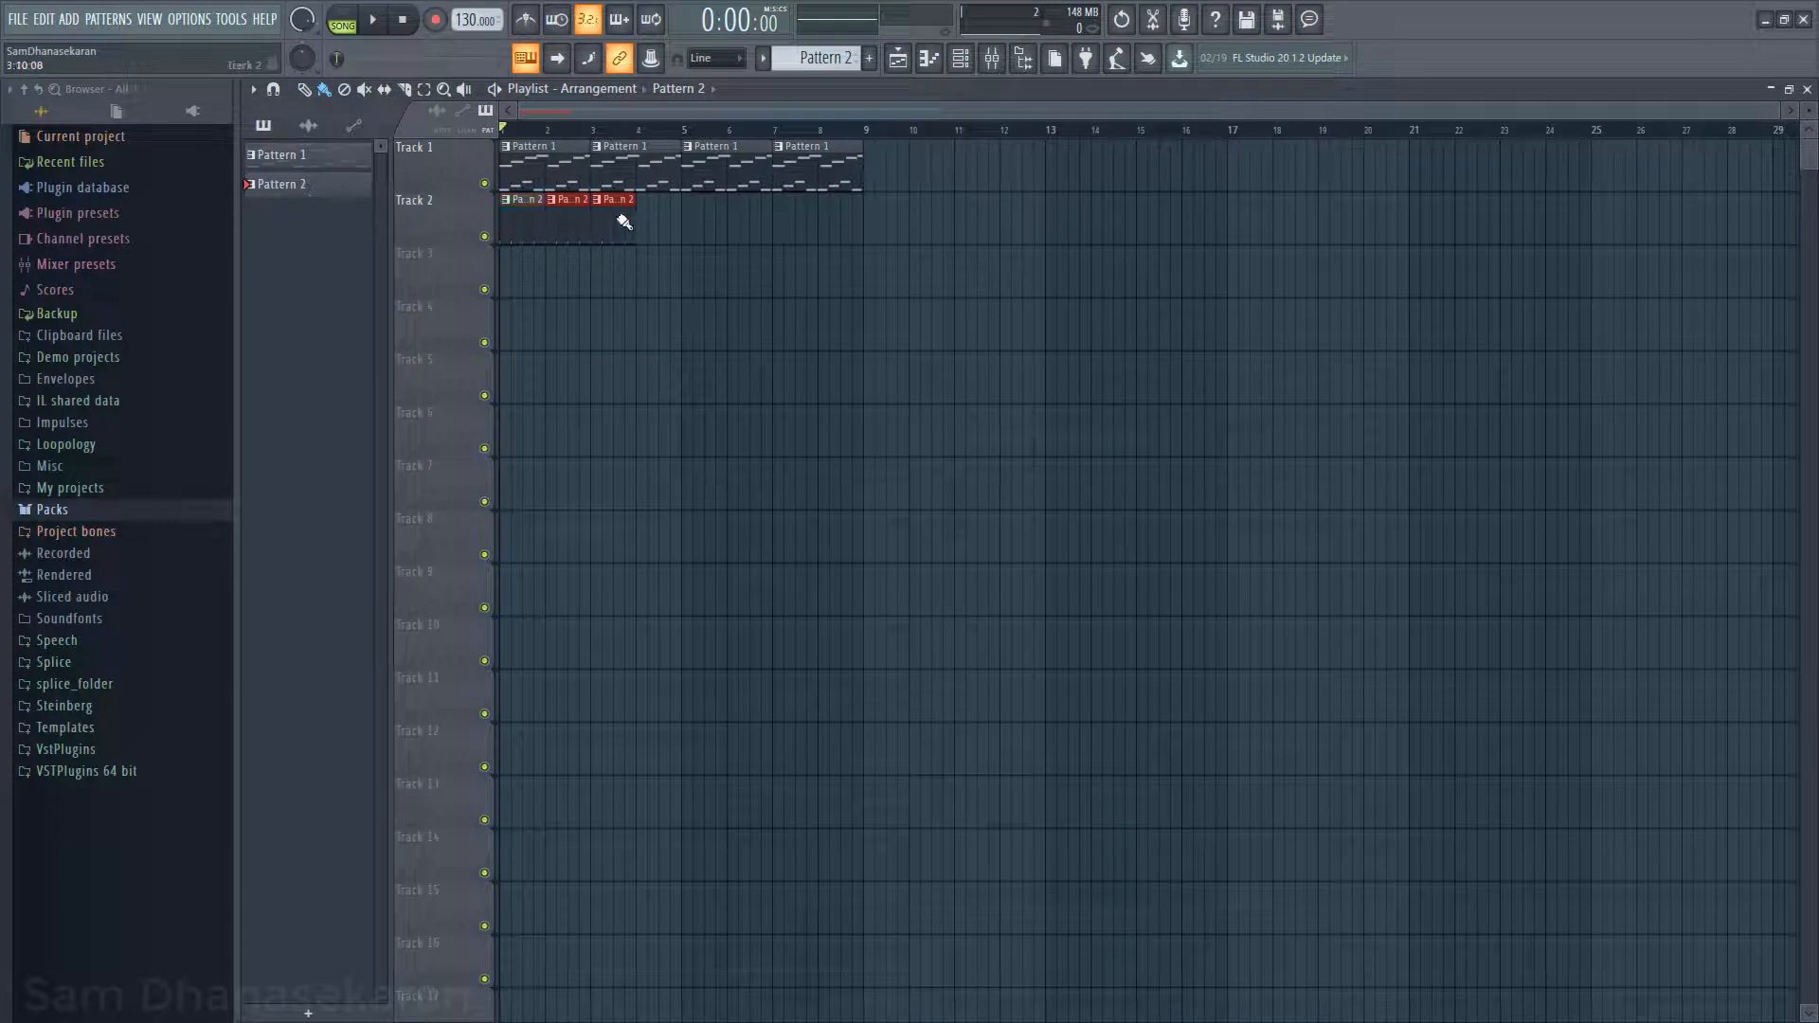
{"action": "left_click", "coordinate": [673, 219]}
{"action": "left_click", "coordinate": [374, 21]}
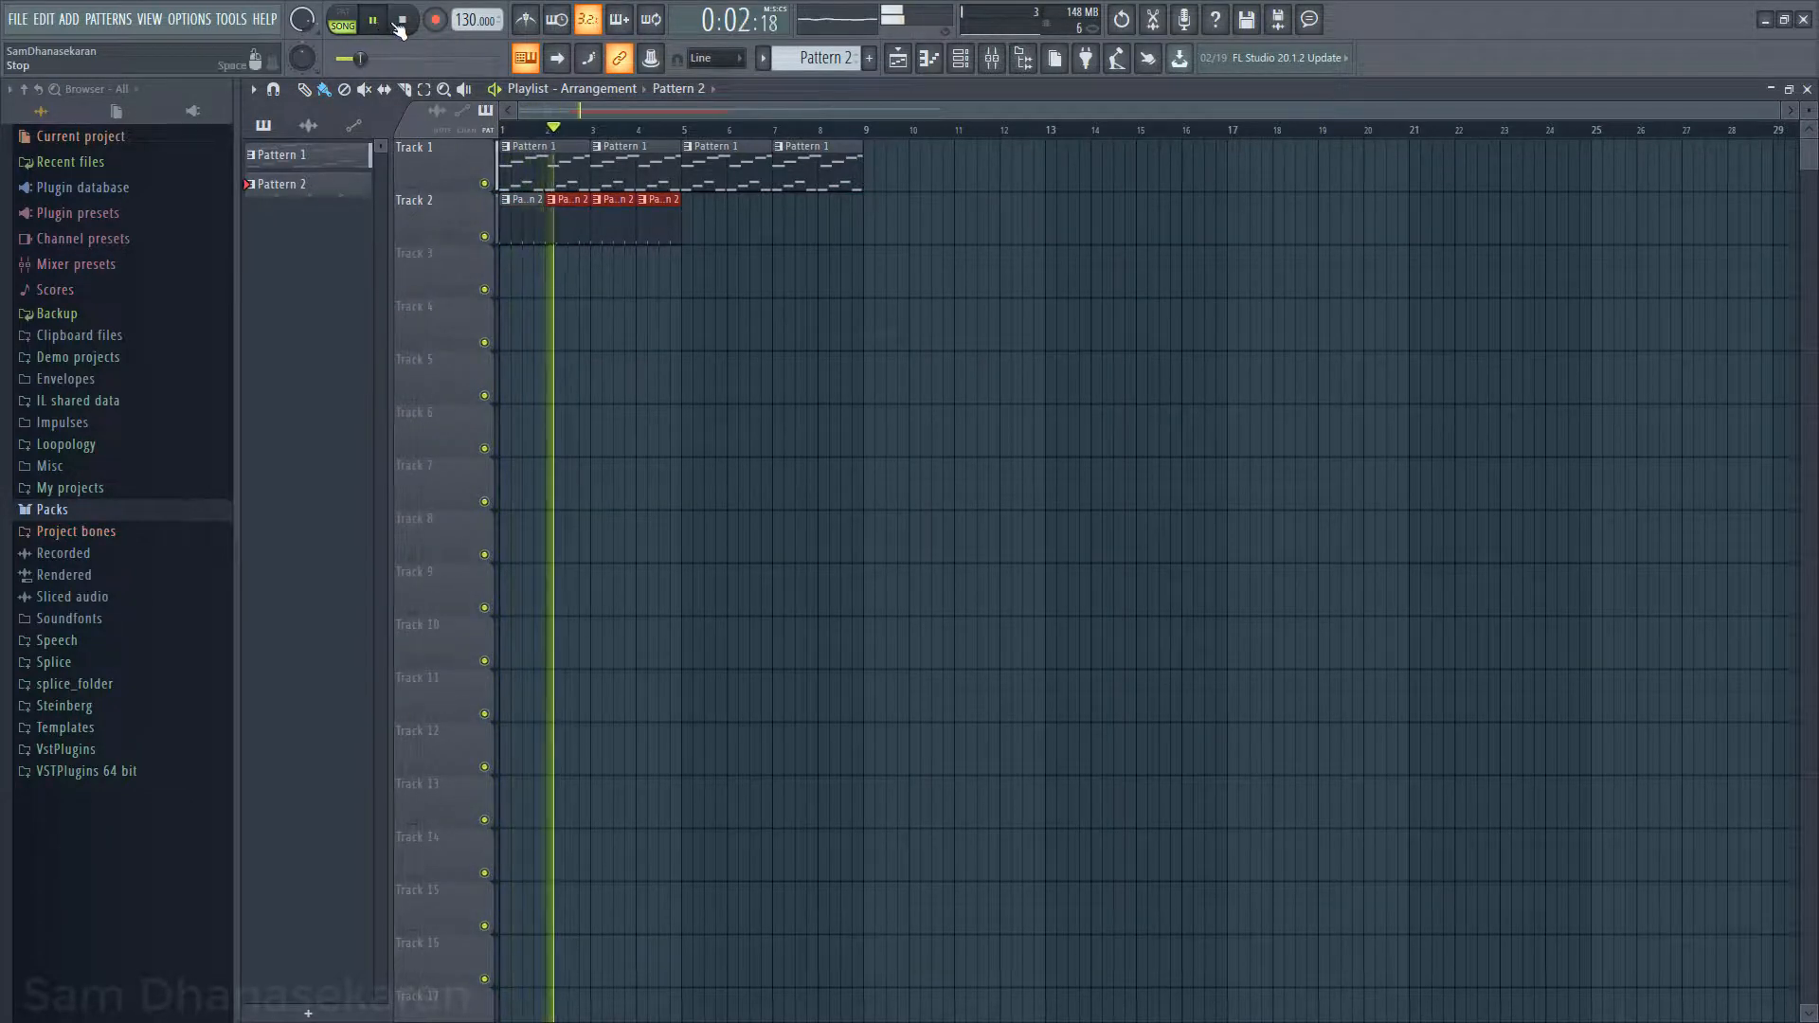
{"action": "left_click", "coordinate": [403, 19]}
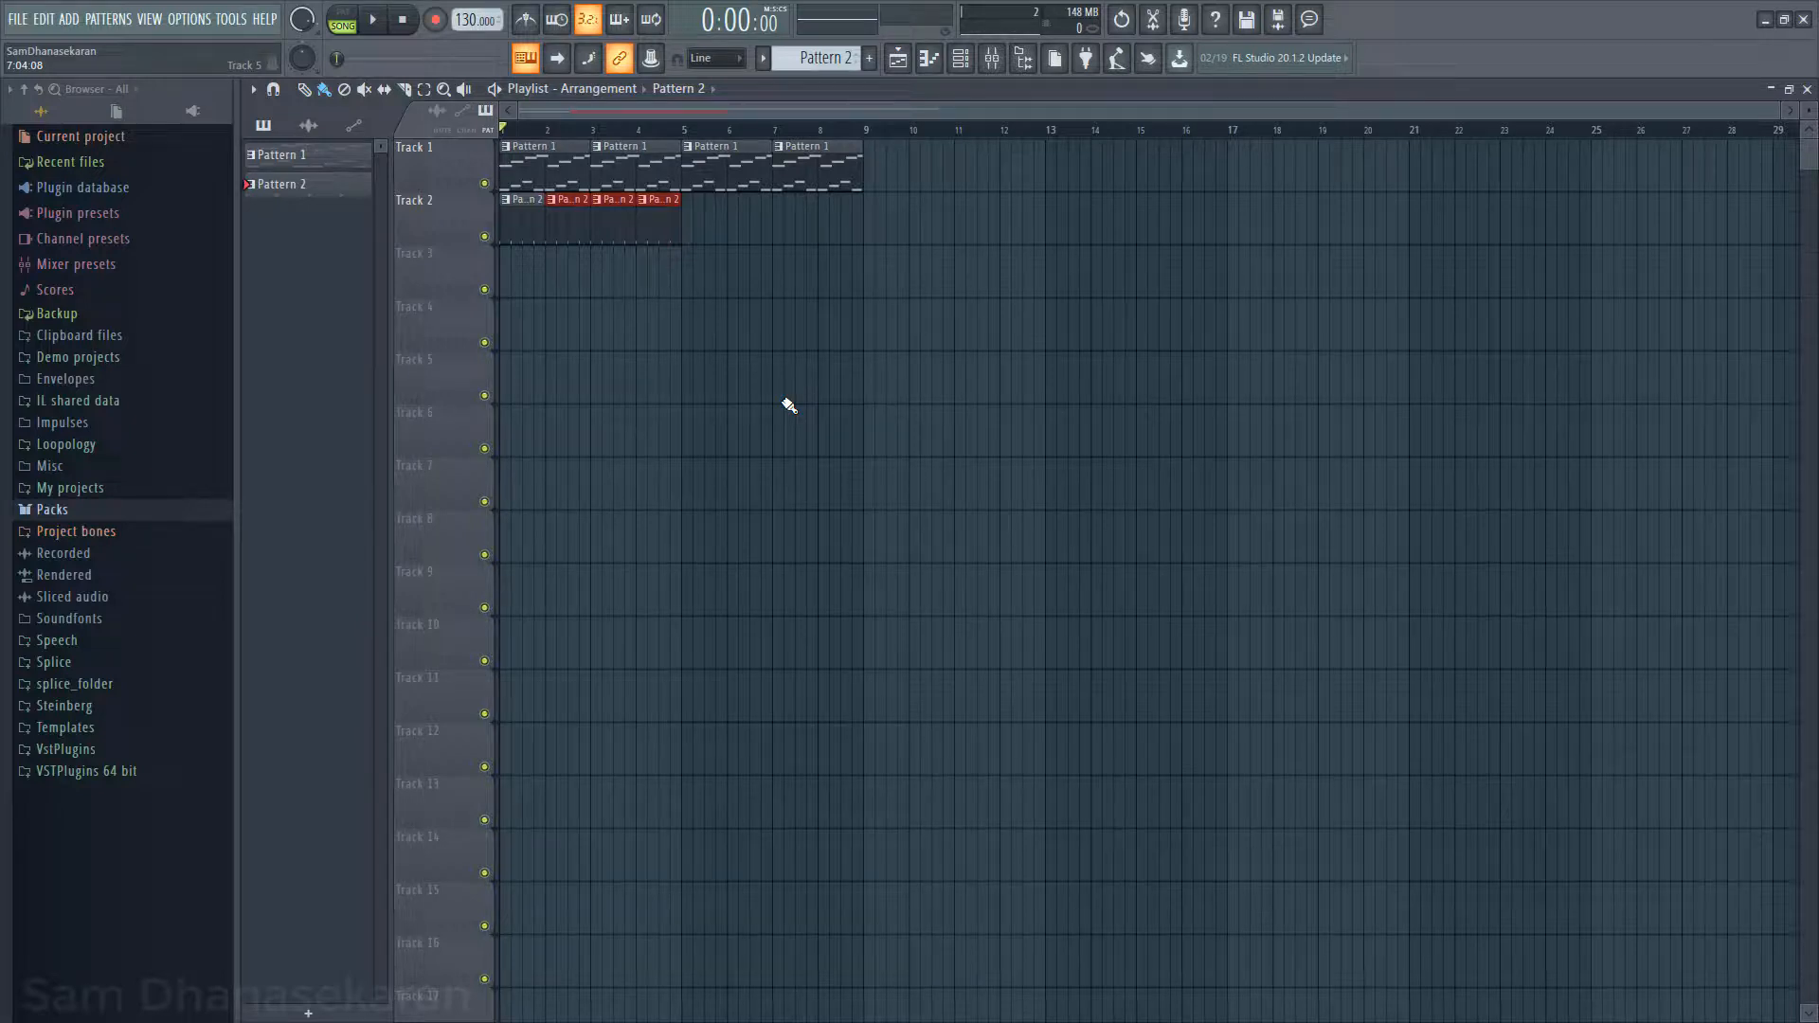
Step: Add an FL Studio Mobile channel to the channel rack and close its plugin window
{"action": "left_click", "coordinate": [960, 58]}
{"action": "left_click_drag", "start_coordinate": [835, 389], "coordinate": [838, 309]}
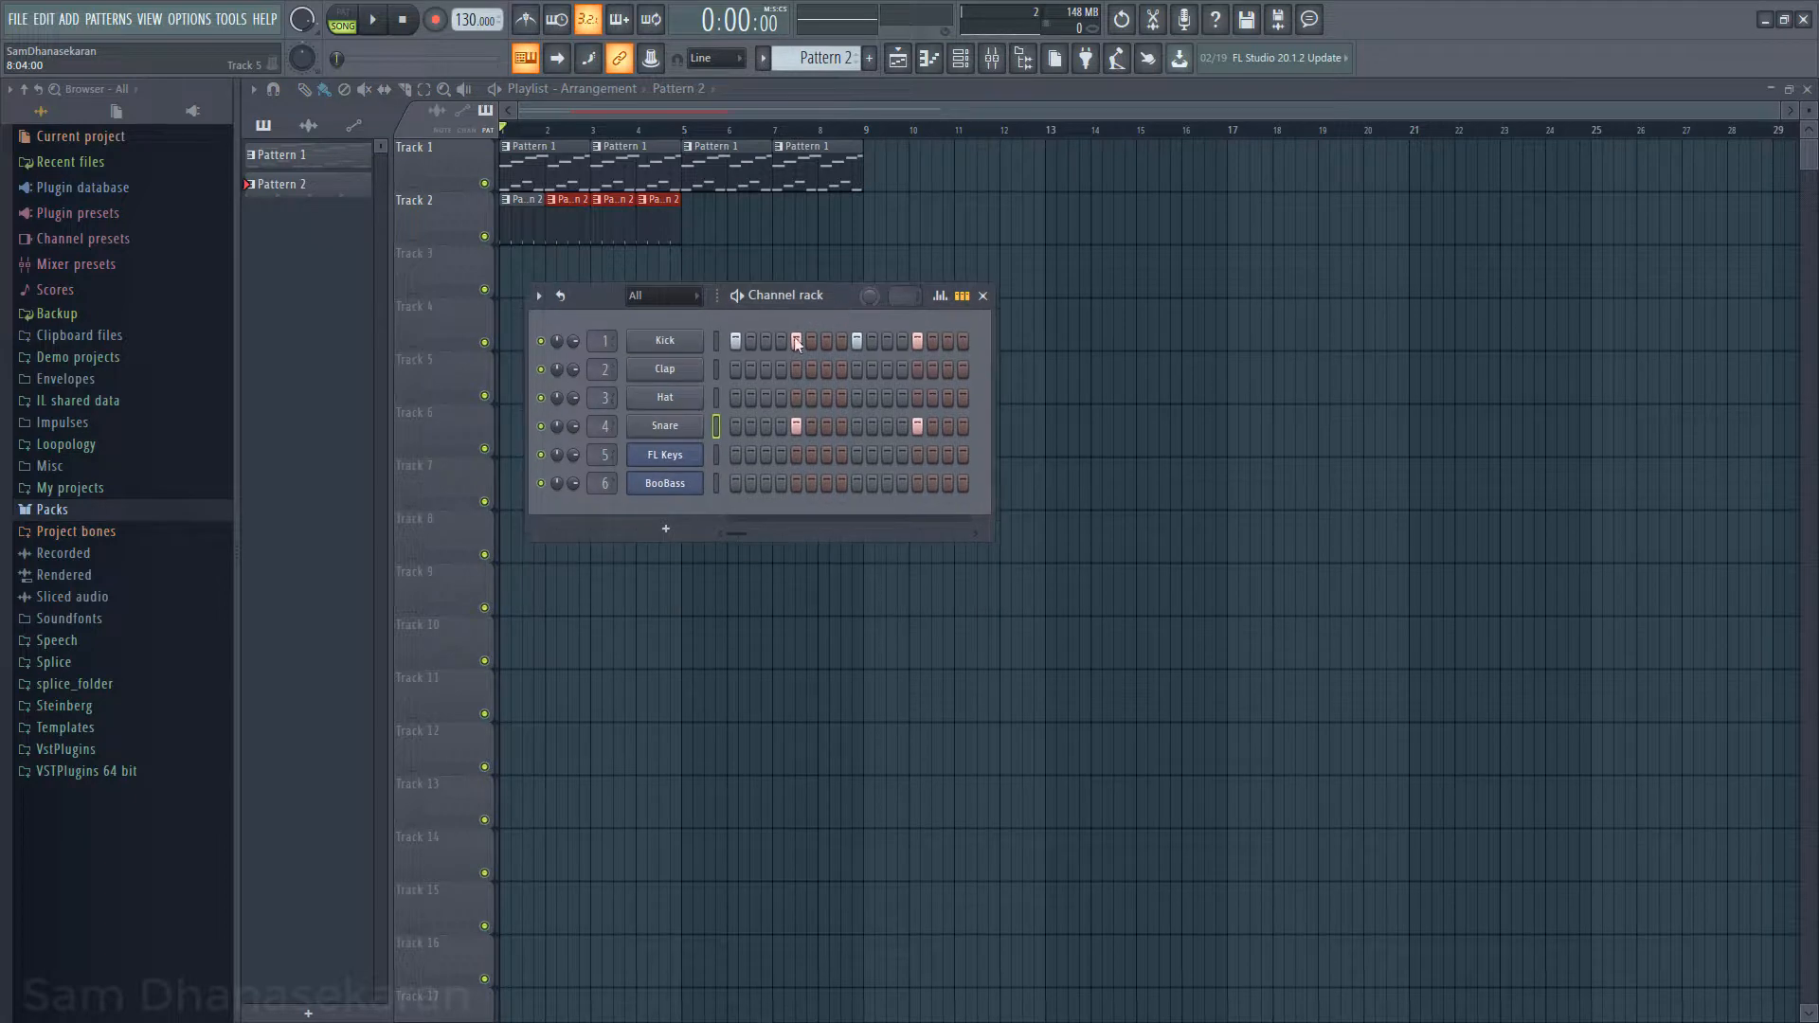
{"action": "left_click", "coordinate": [669, 528]}
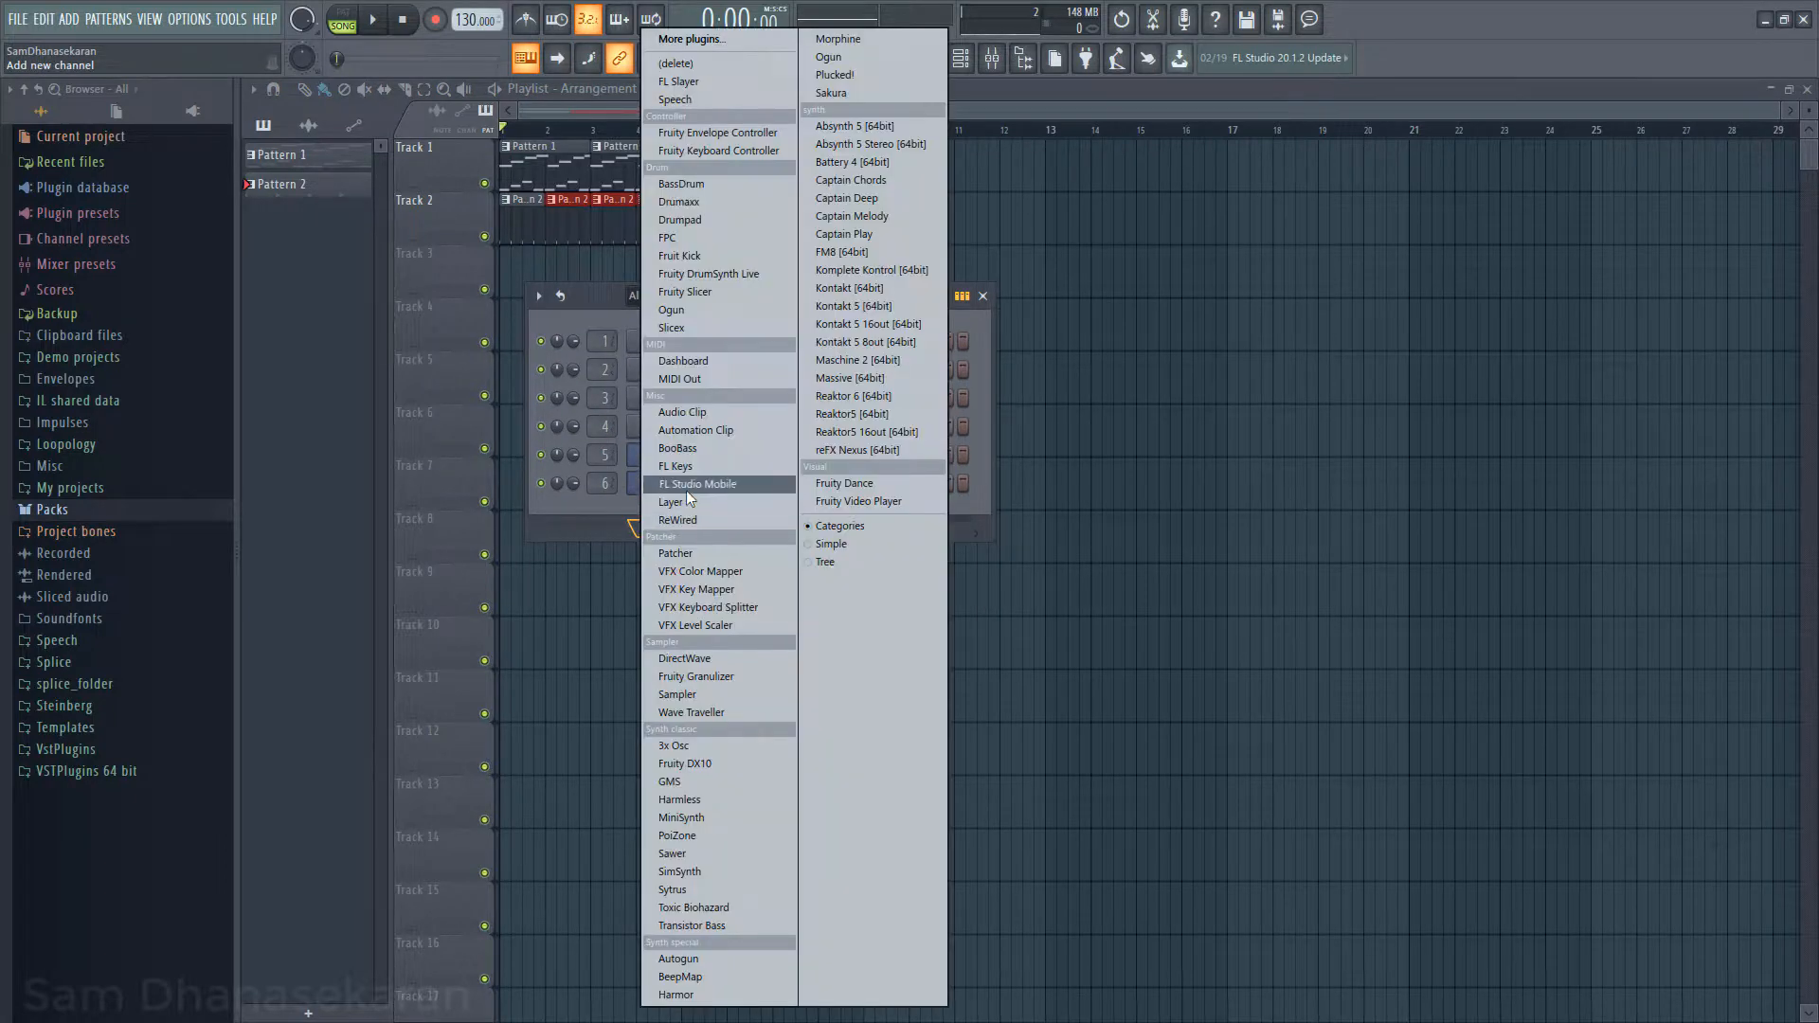
{"action": "left_click", "coordinate": [688, 489]}
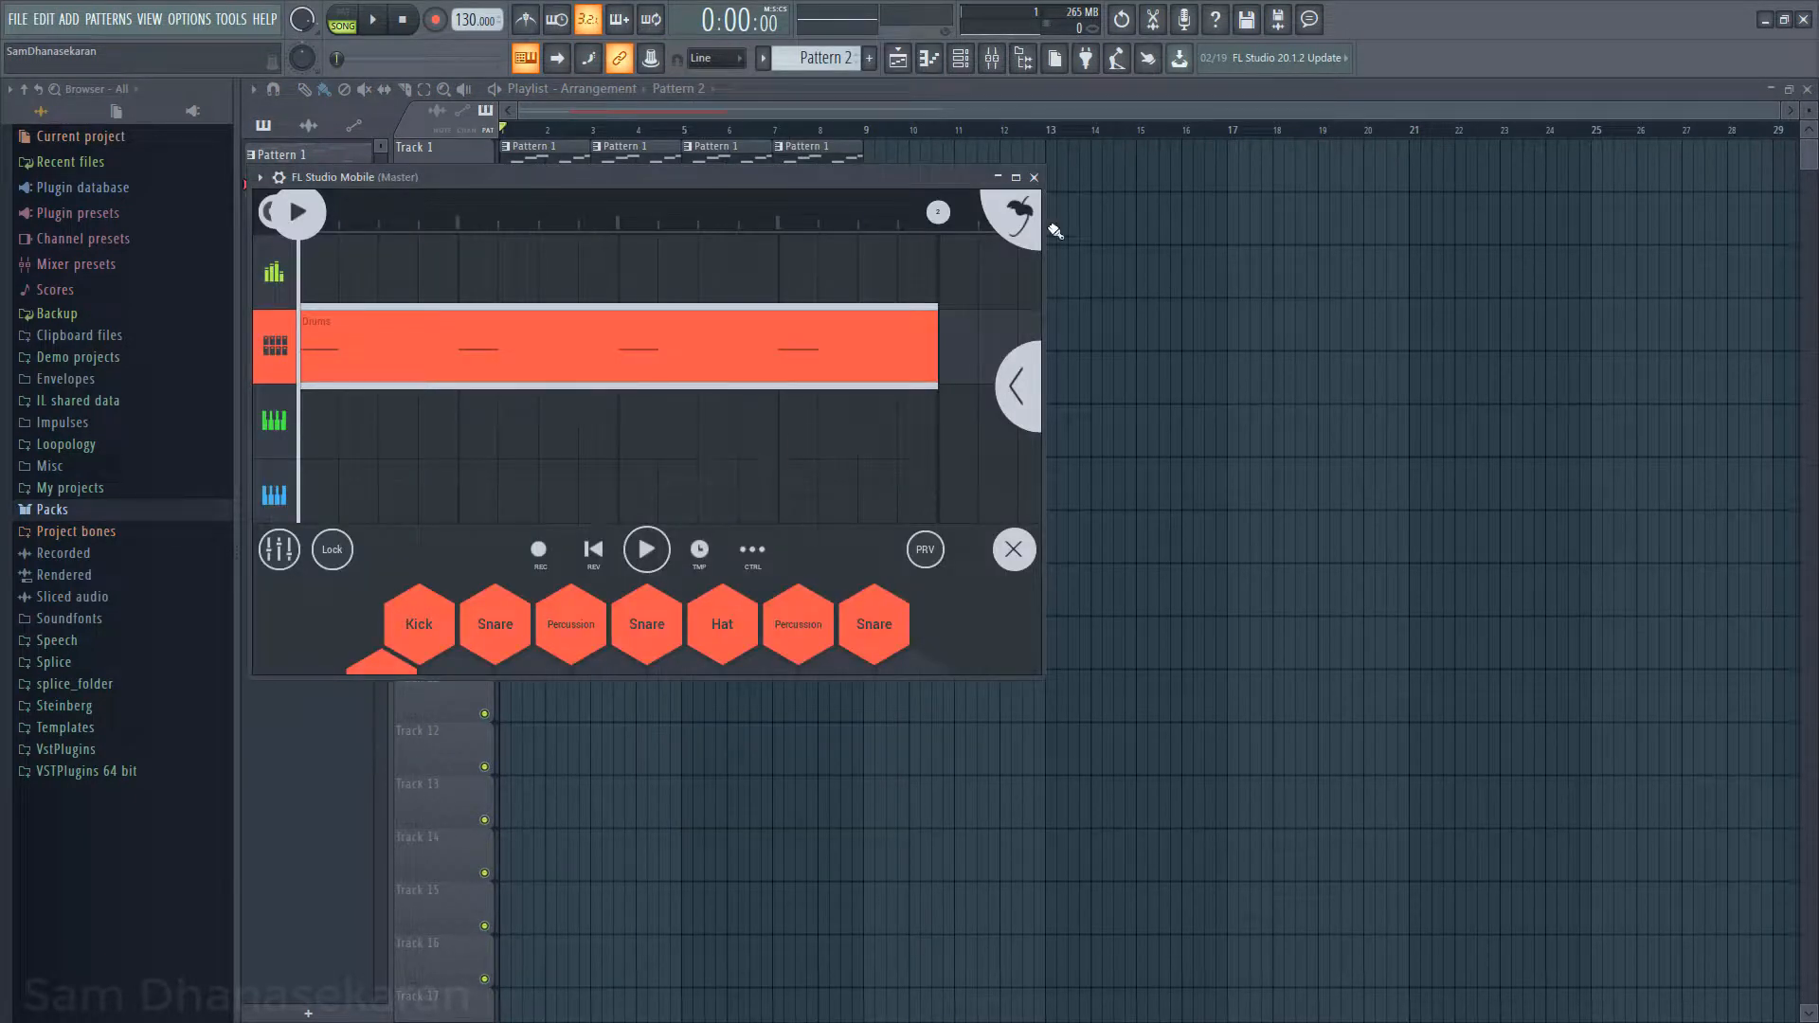
{"action": "left_click", "coordinate": [1034, 177]}
Step: Replace the FL Studio Mobile channel with FPC and set its target mixer track to 7
{"action": "right_click", "coordinate": [682, 523]}
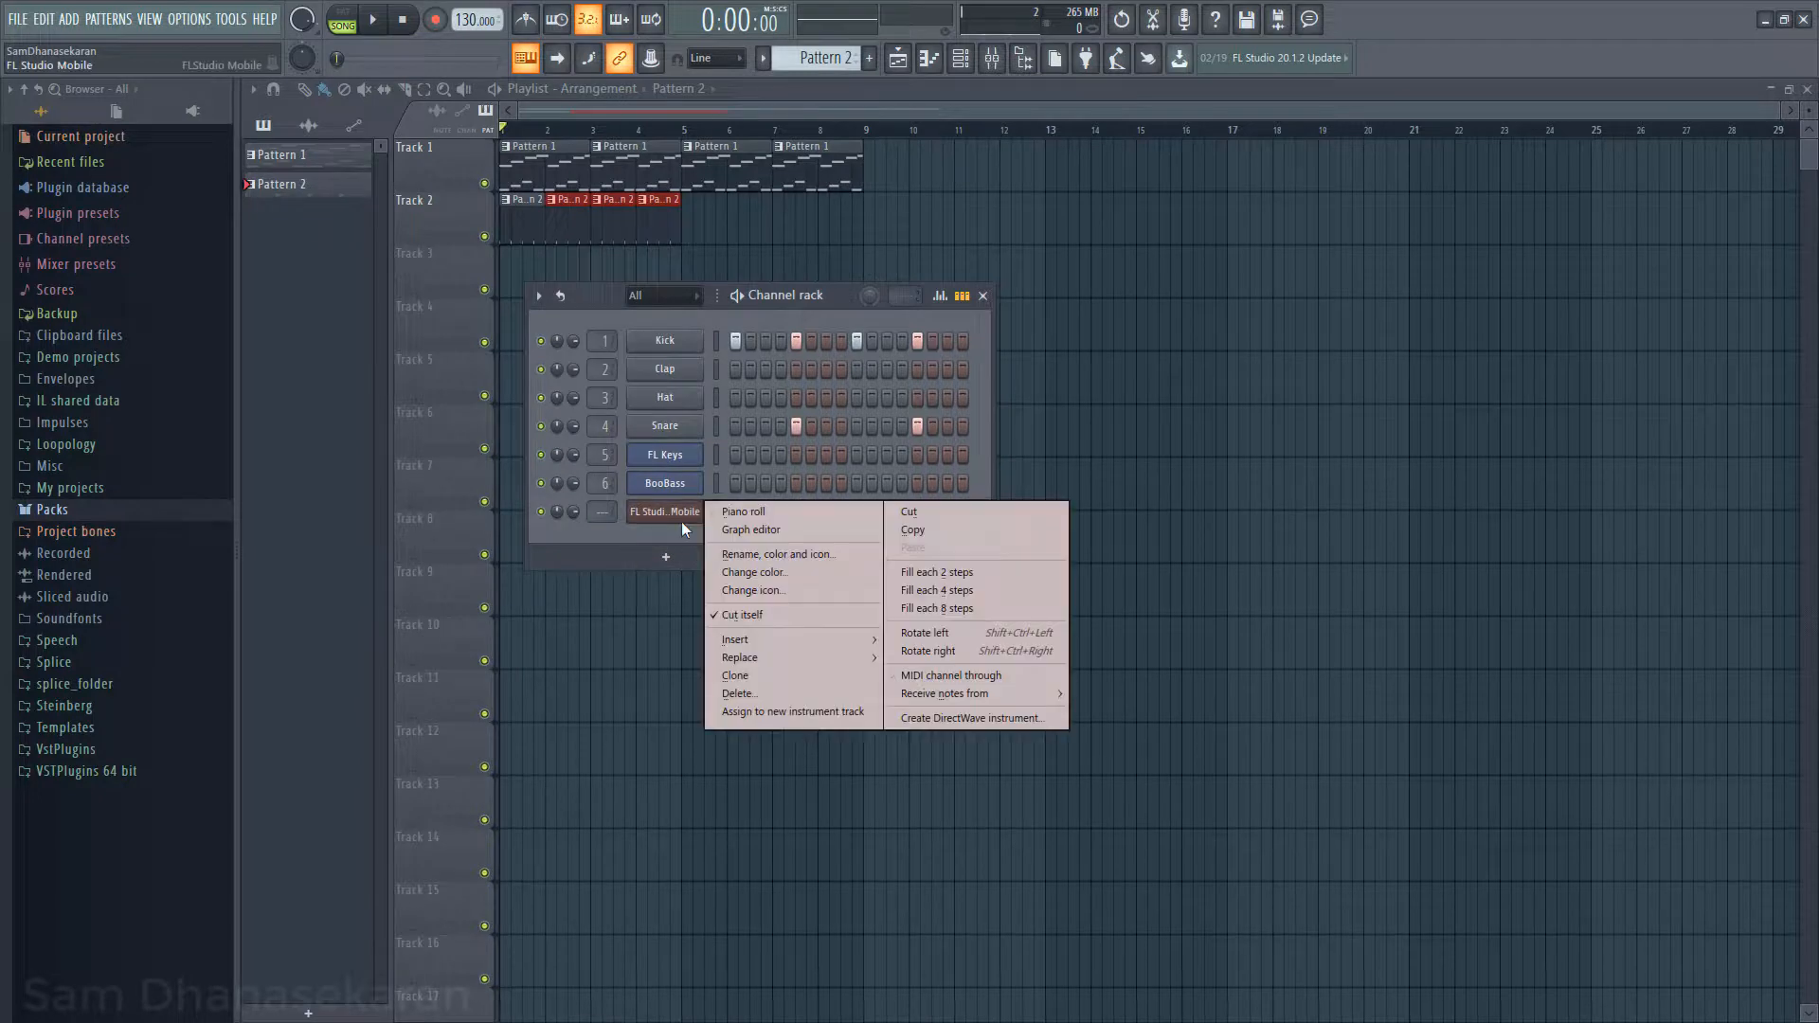
{"action": "mouse_move", "coordinate": [775, 654]}
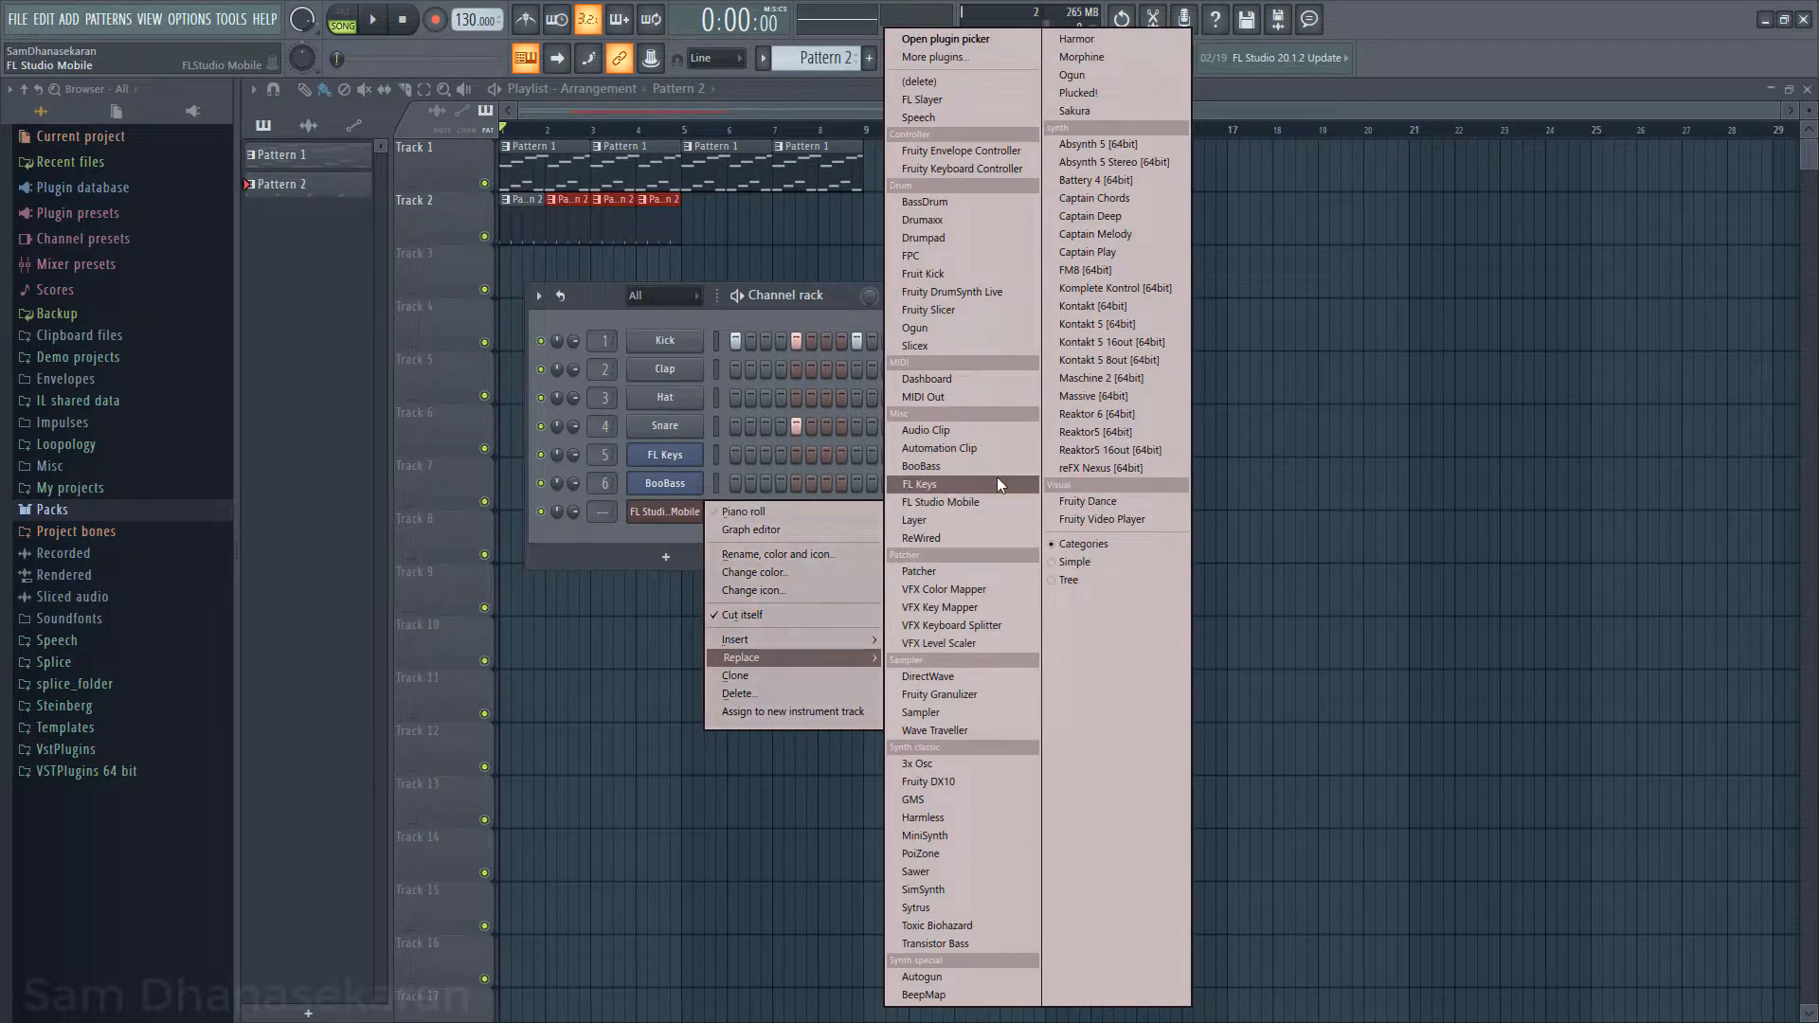
{"action": "left_click", "coordinate": [965, 252]}
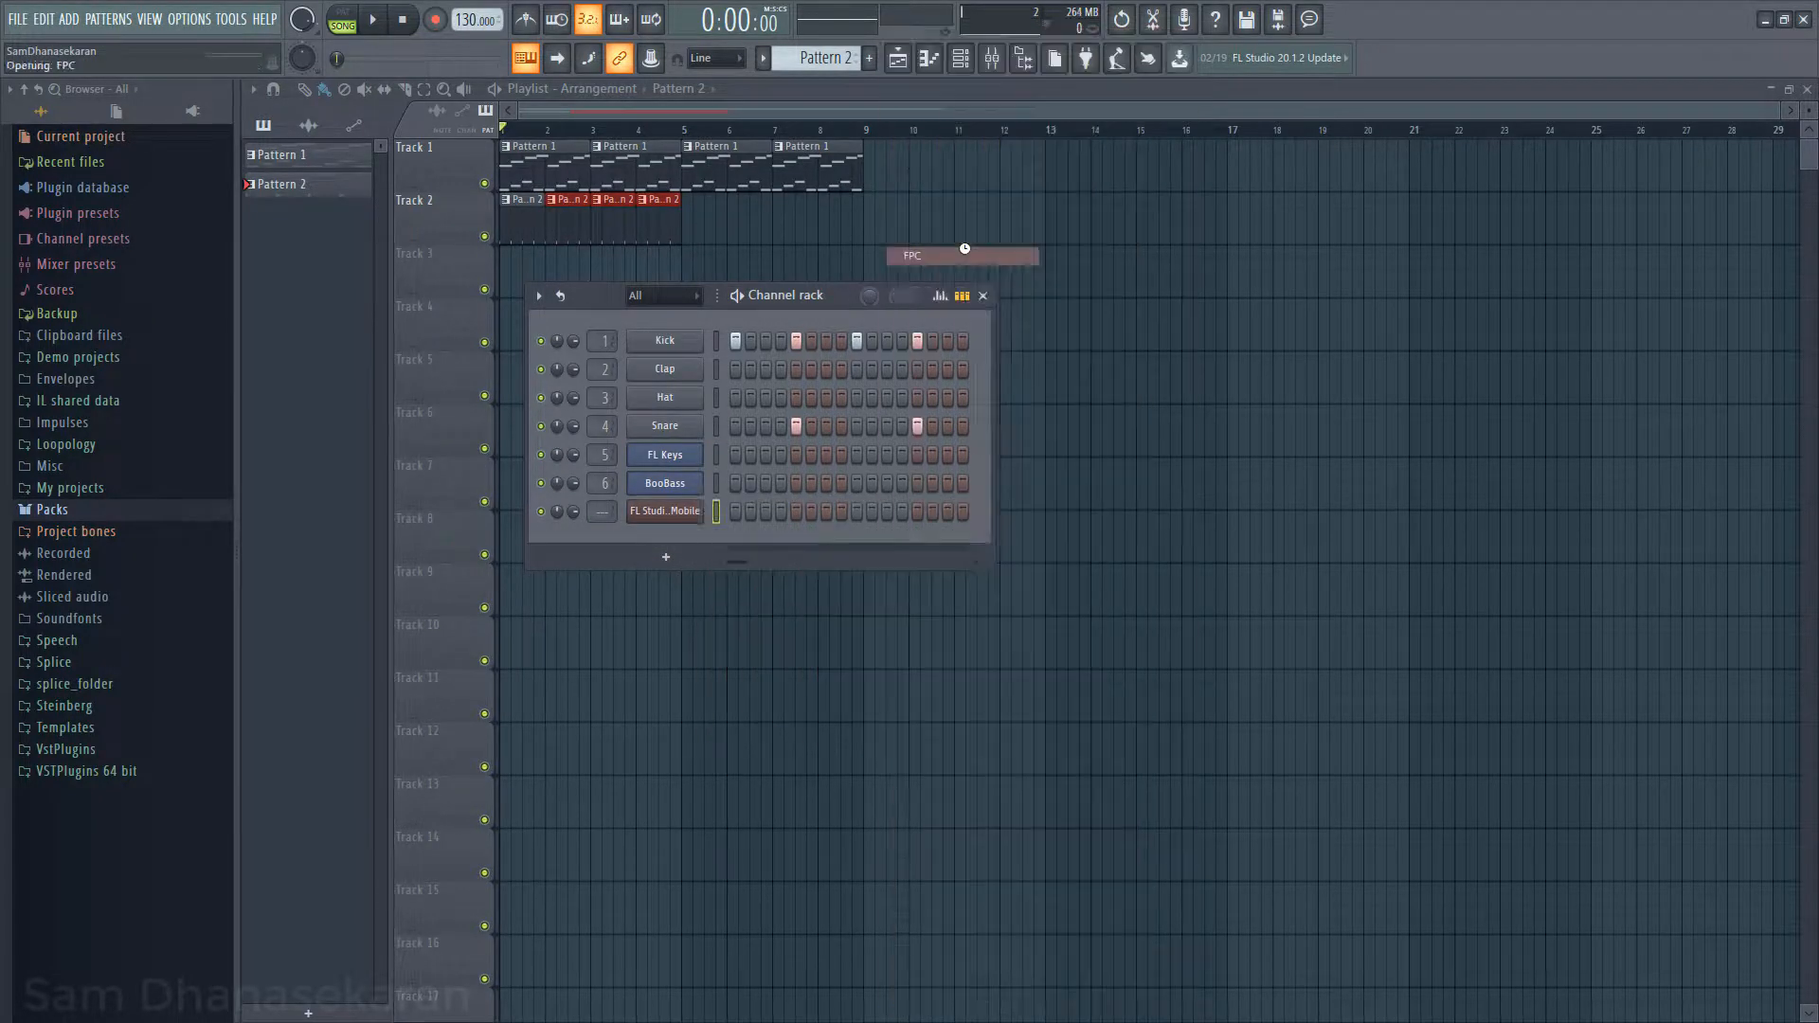
{"action": "left_click", "coordinate": [997, 180]}
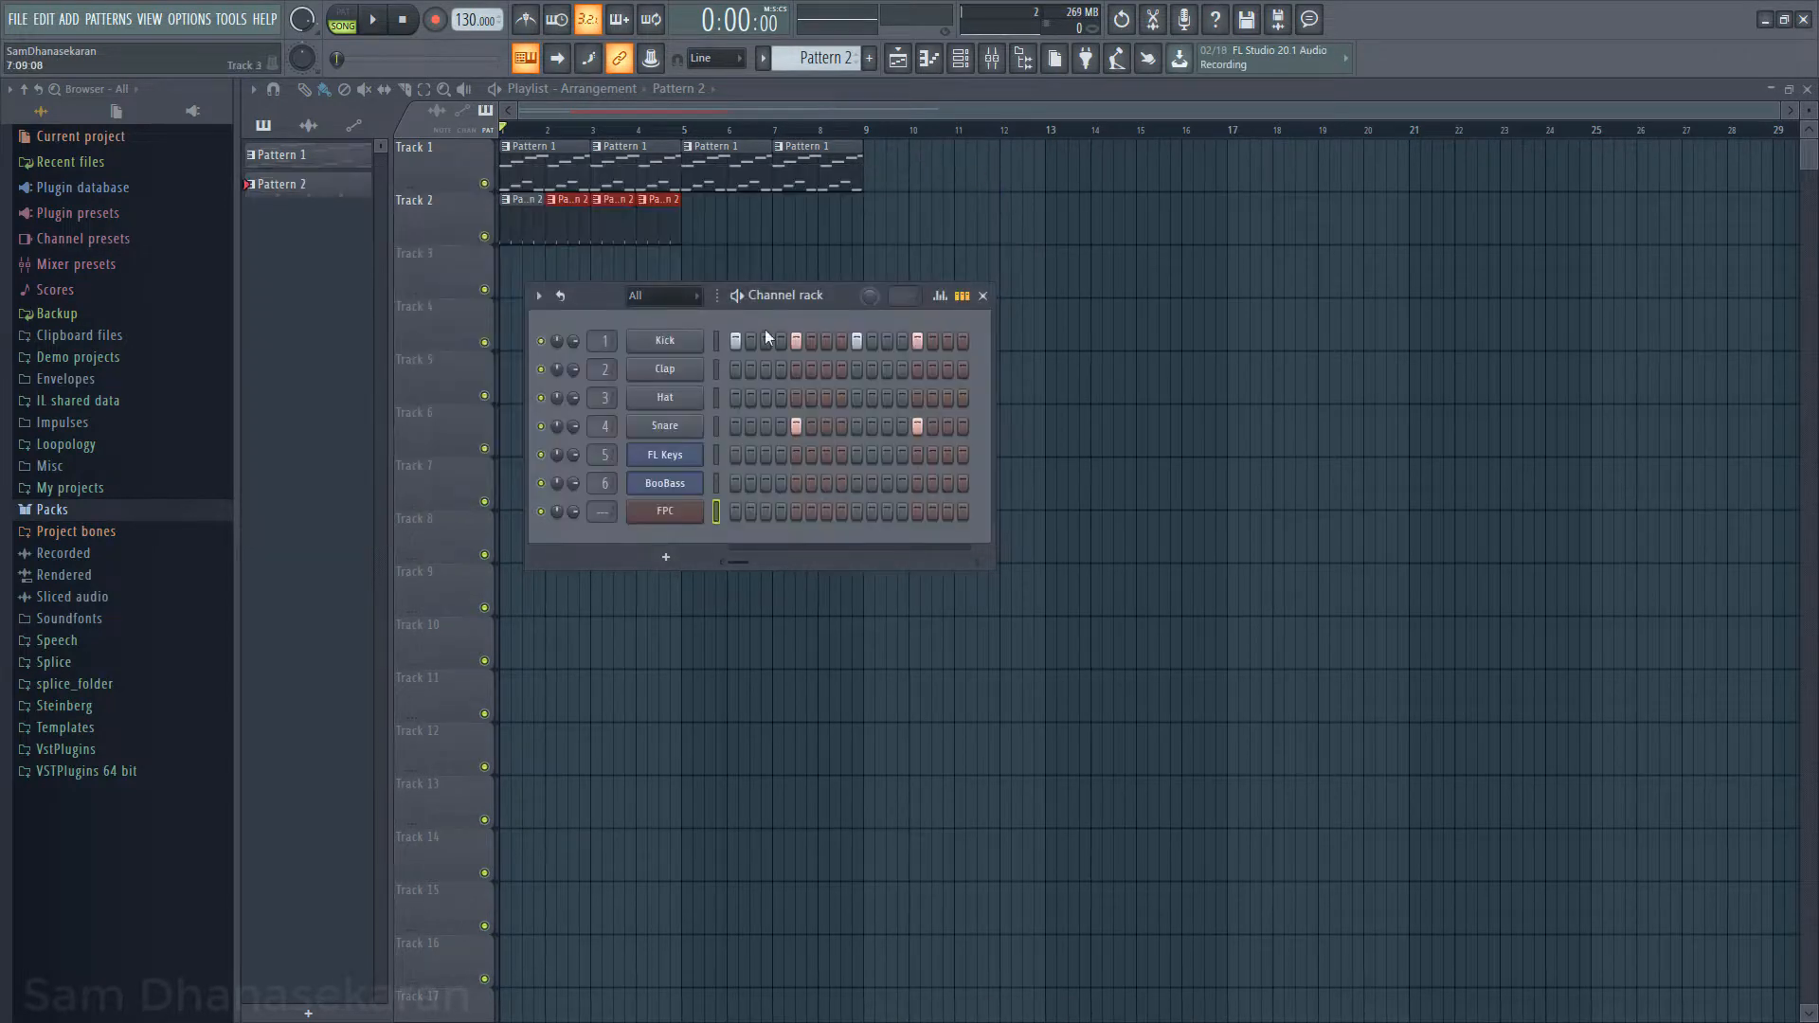
{"action": "scroll", "coordinate": [600, 517], "scroll_direction": "up", "scroll_amount": 3}
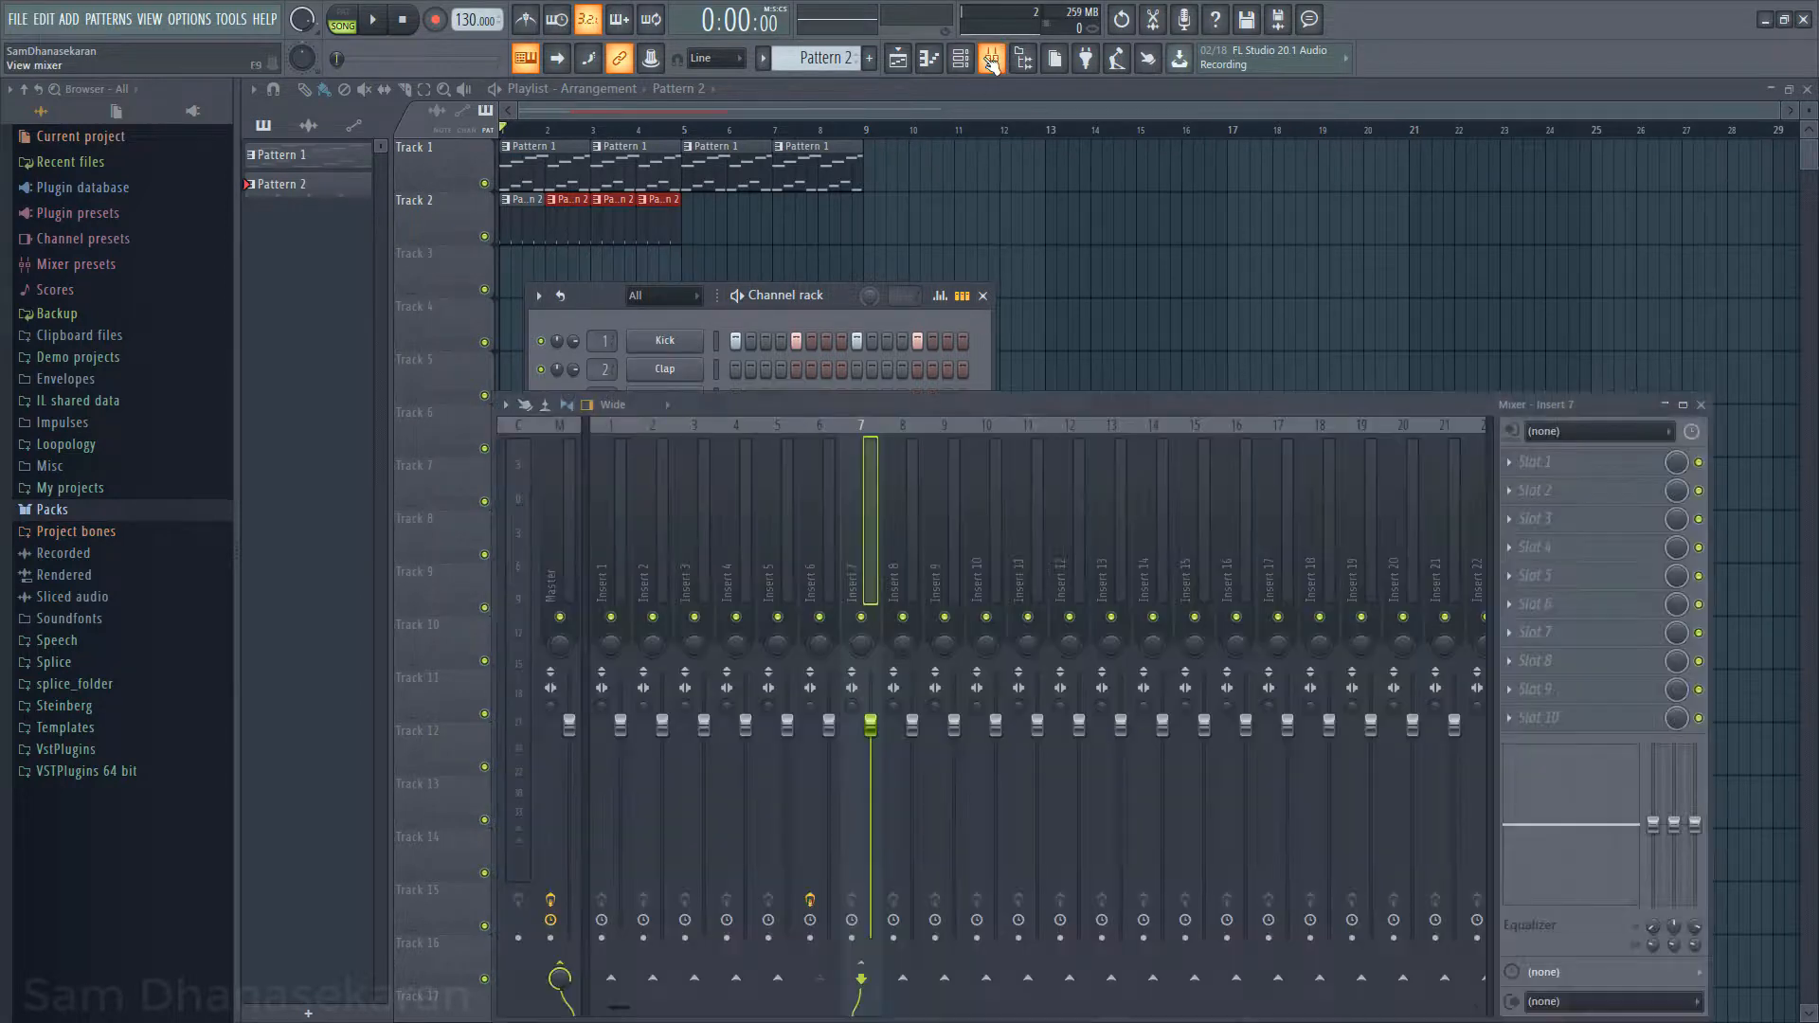
Step: View the effects available for slot 1 of Insert 7, revisit the channel rack, and return to the playlist
{"action": "left_click", "coordinate": [992, 57]}
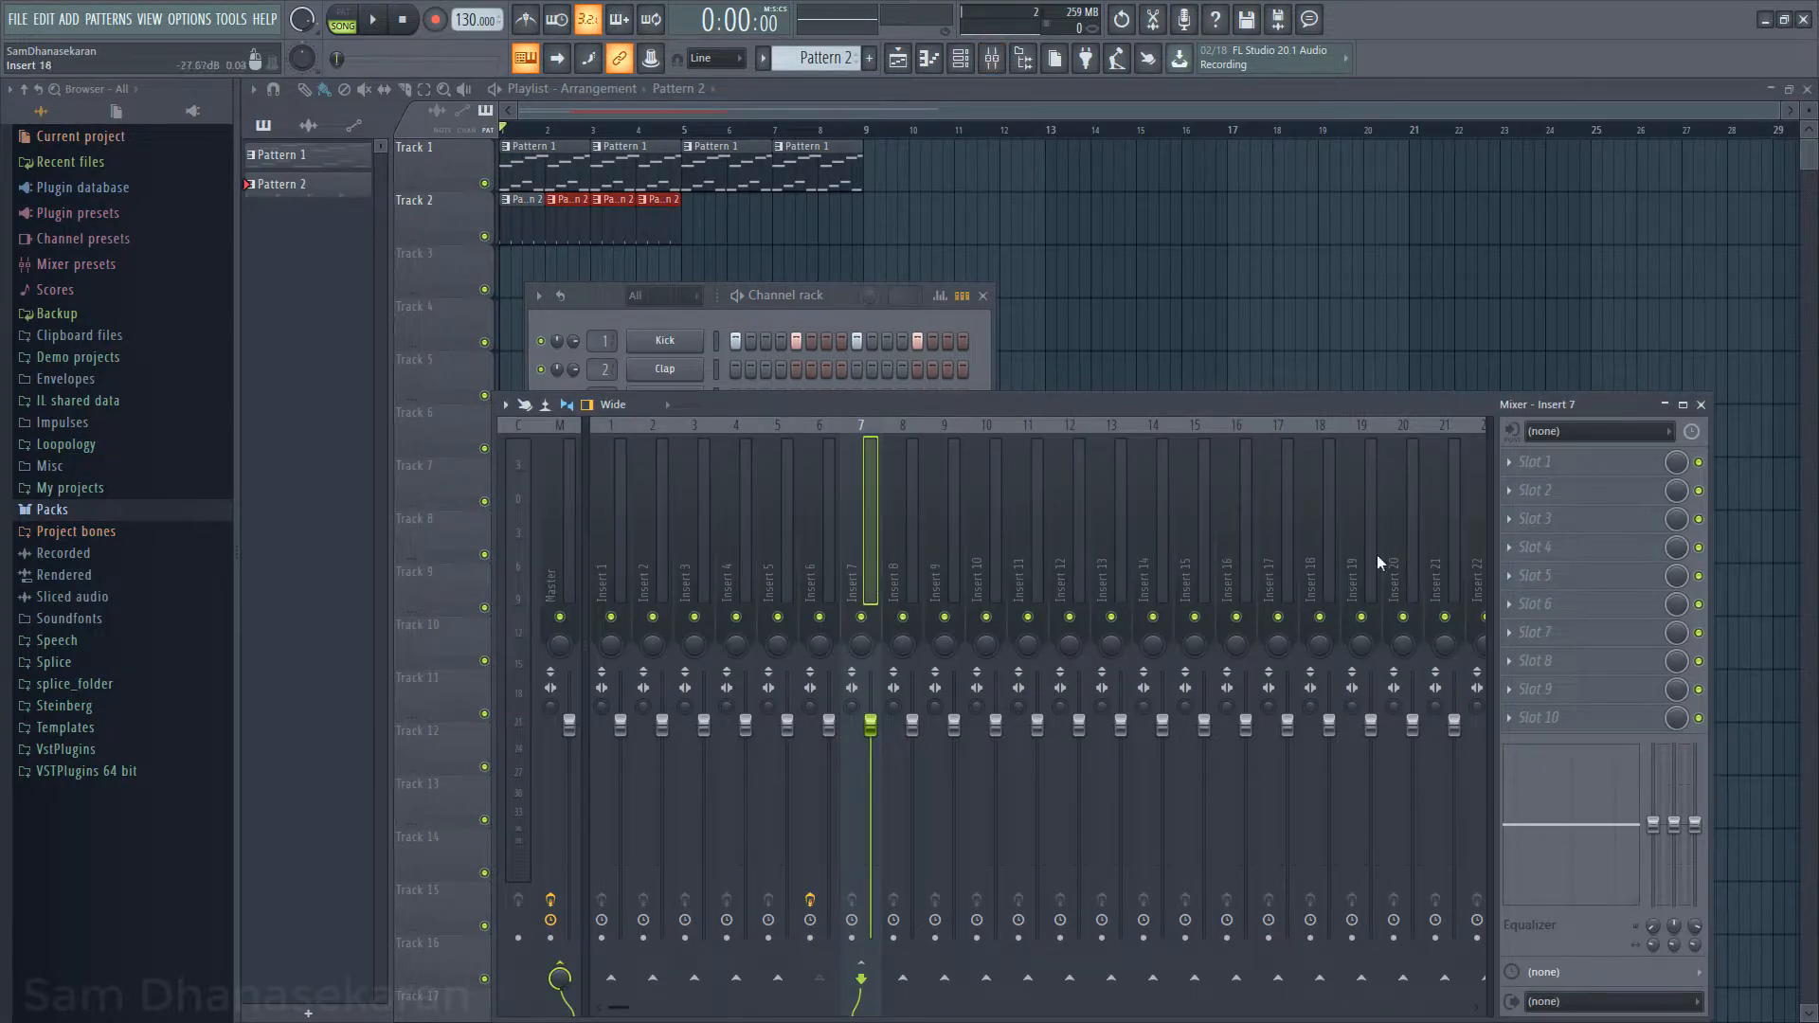
{"action": "left_click", "coordinate": [1513, 462]}
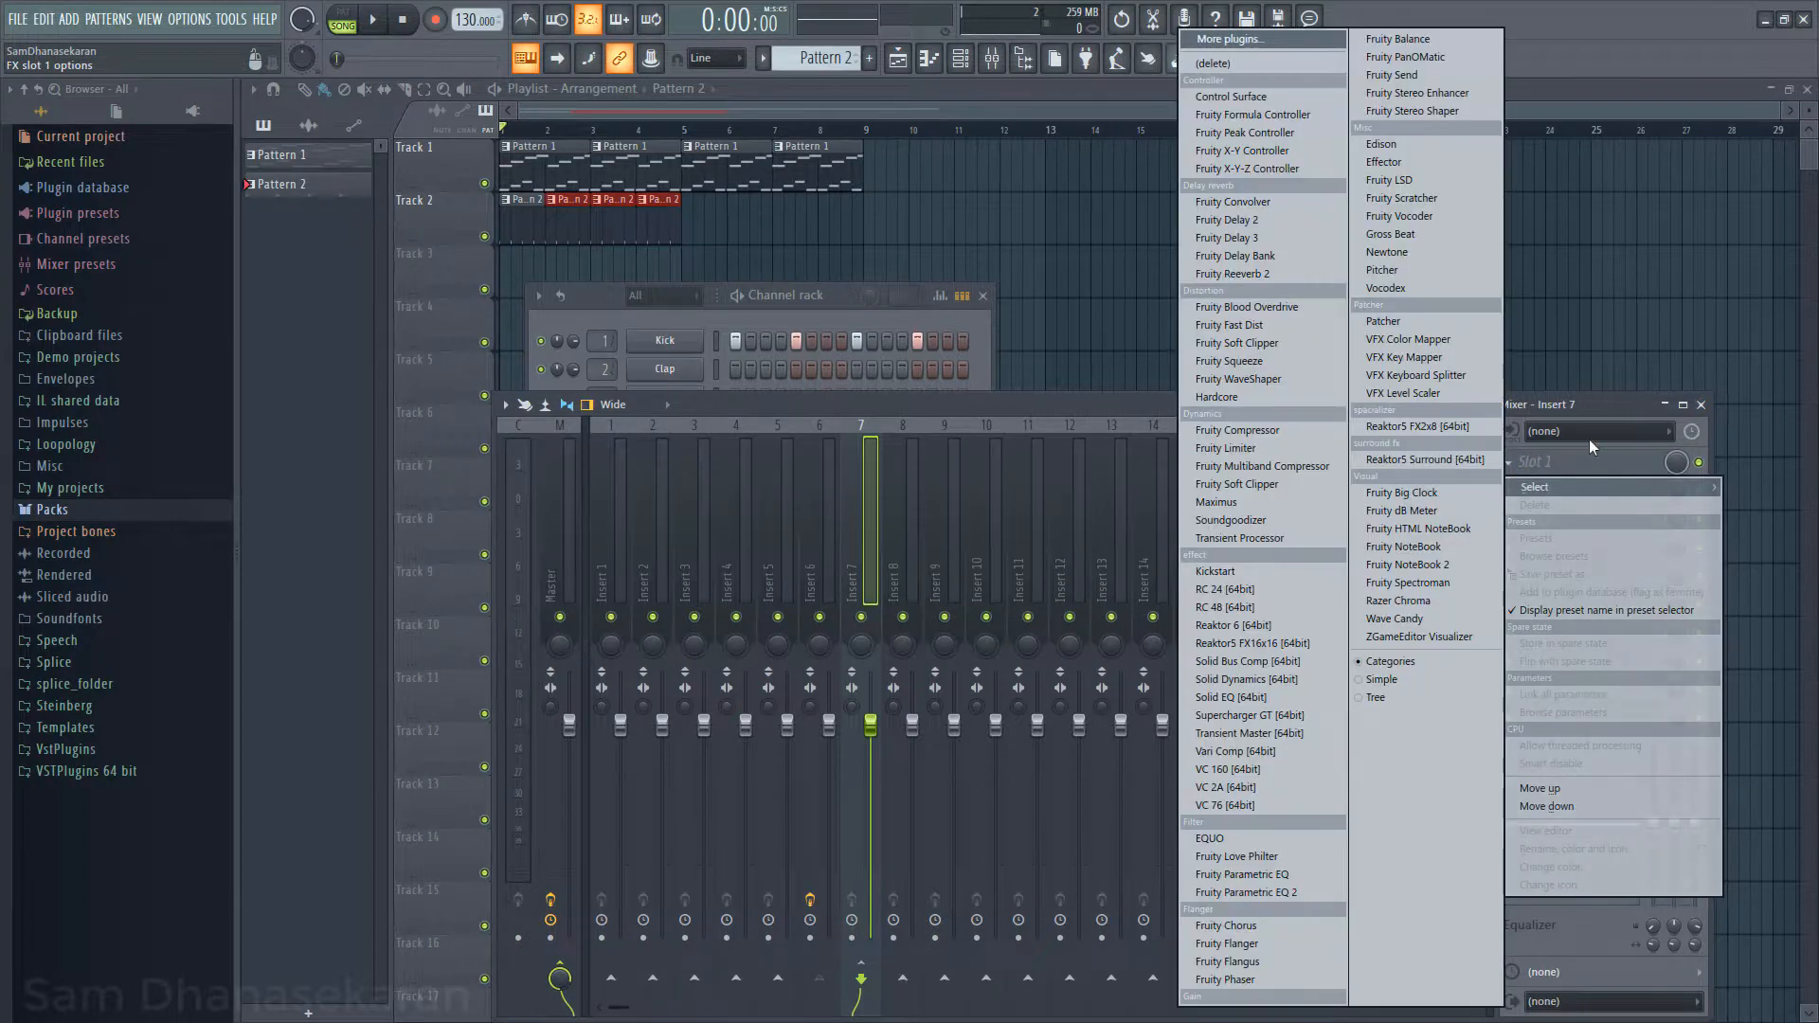
{"action": "left_click", "coordinate": [1603, 410]}
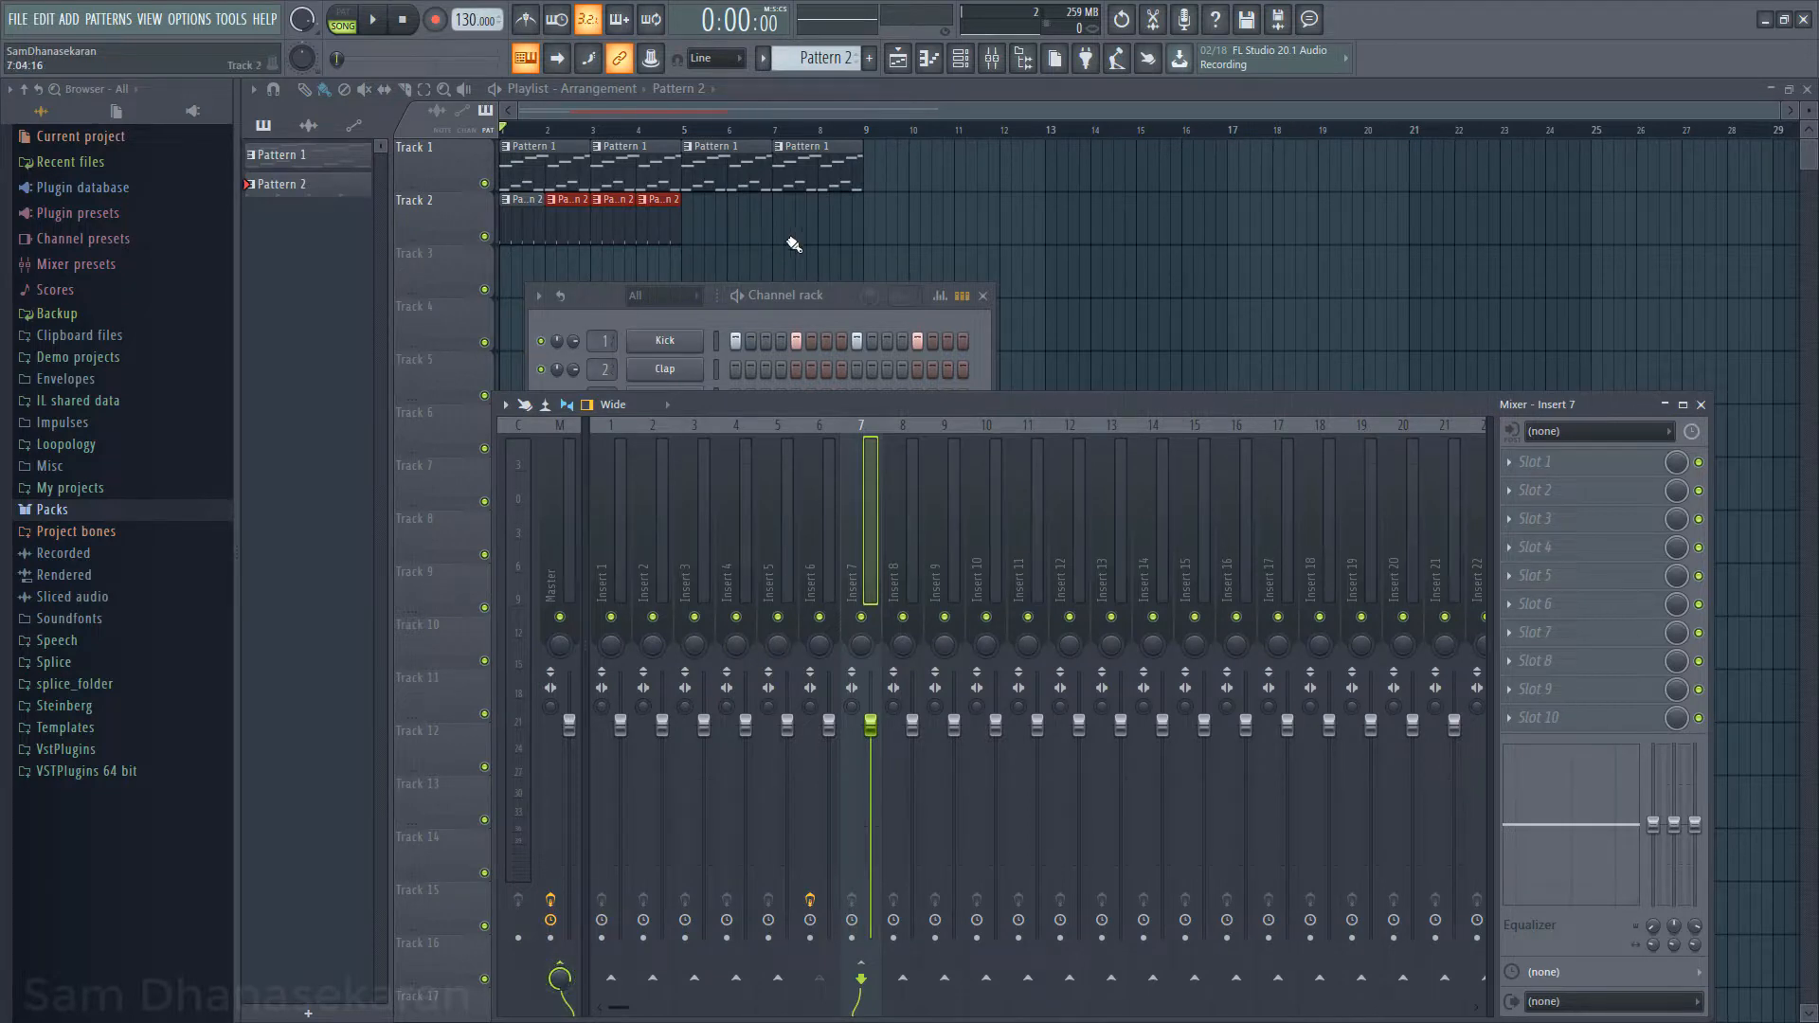
{"action": "left_click", "coordinate": [831, 294]}
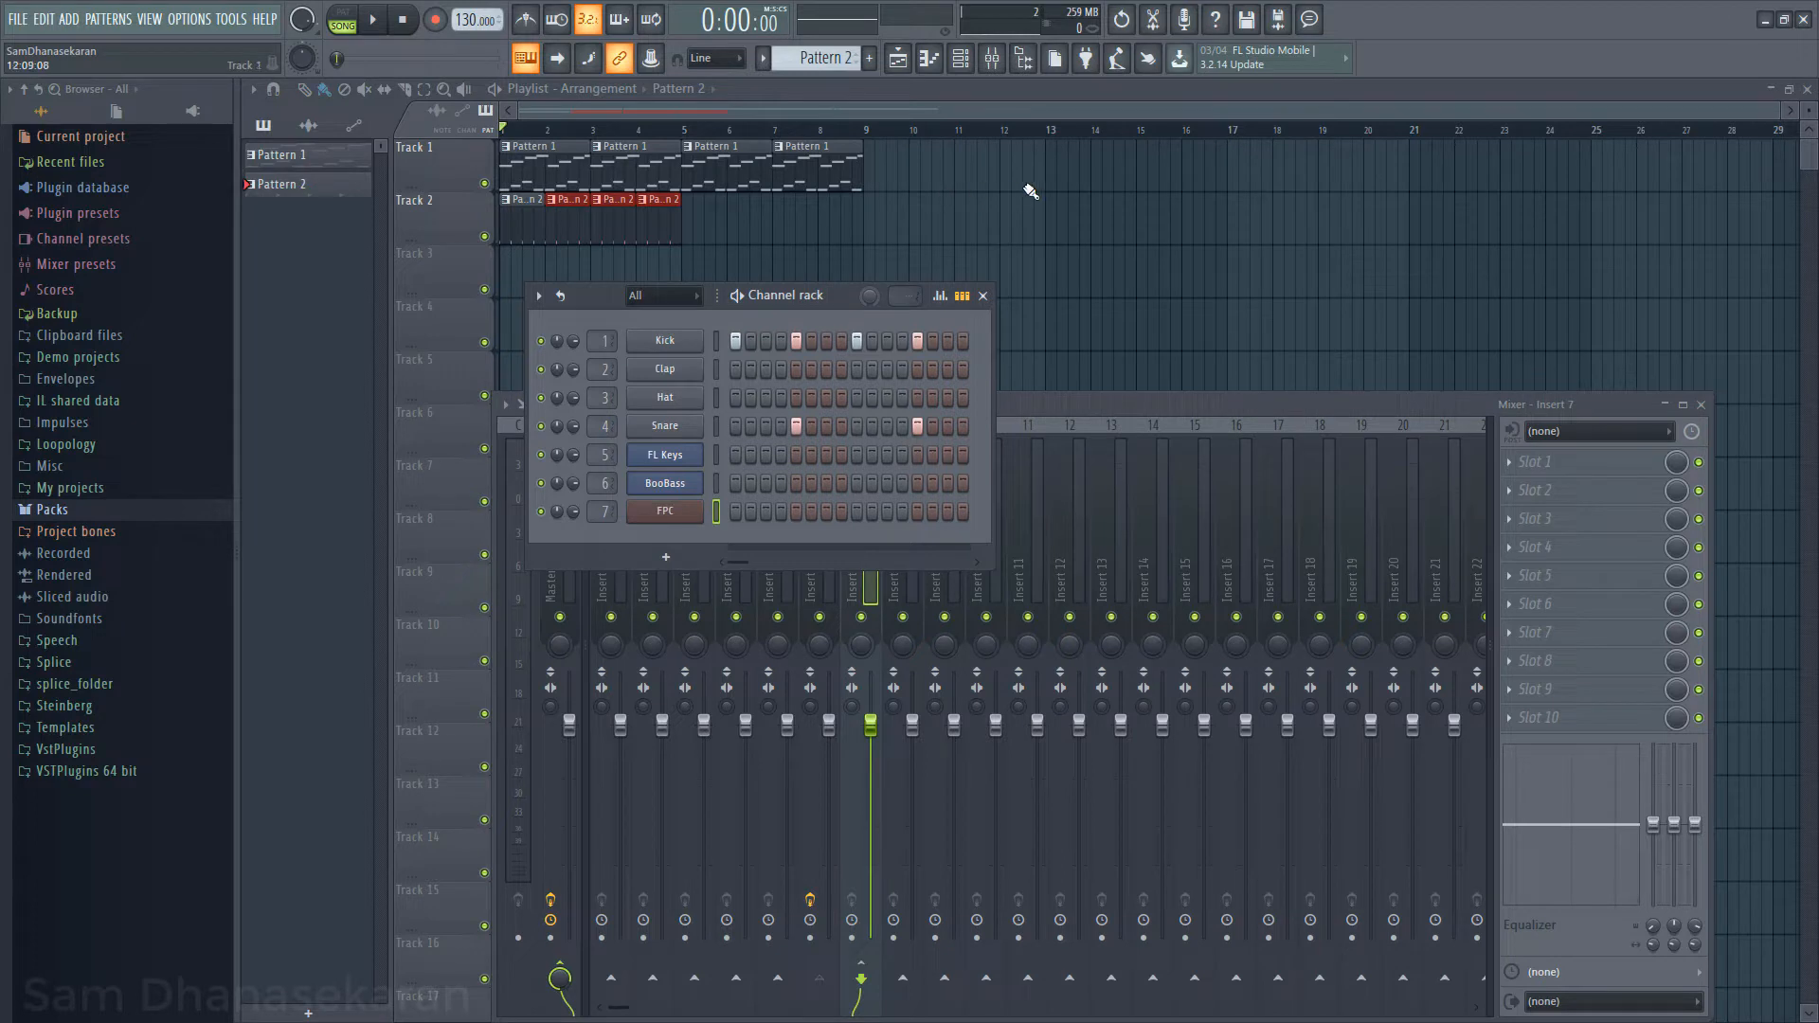
{"action": "left_click", "coordinate": [1019, 110]}
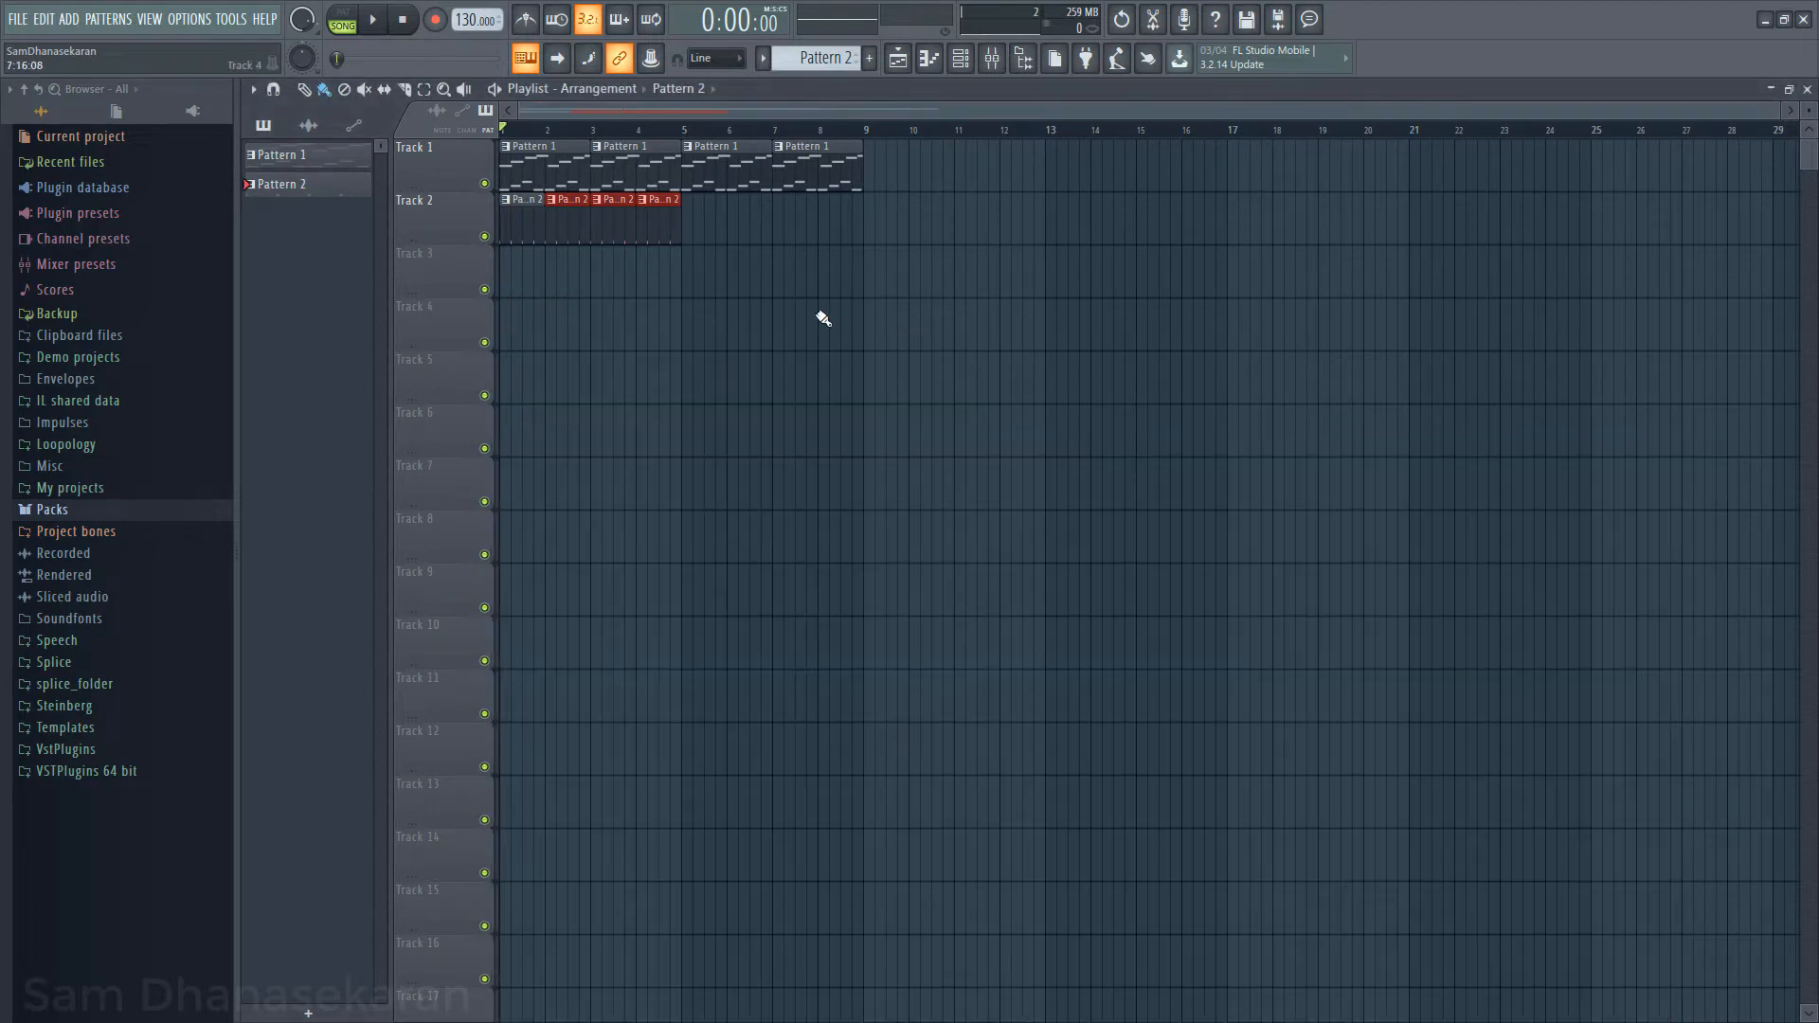